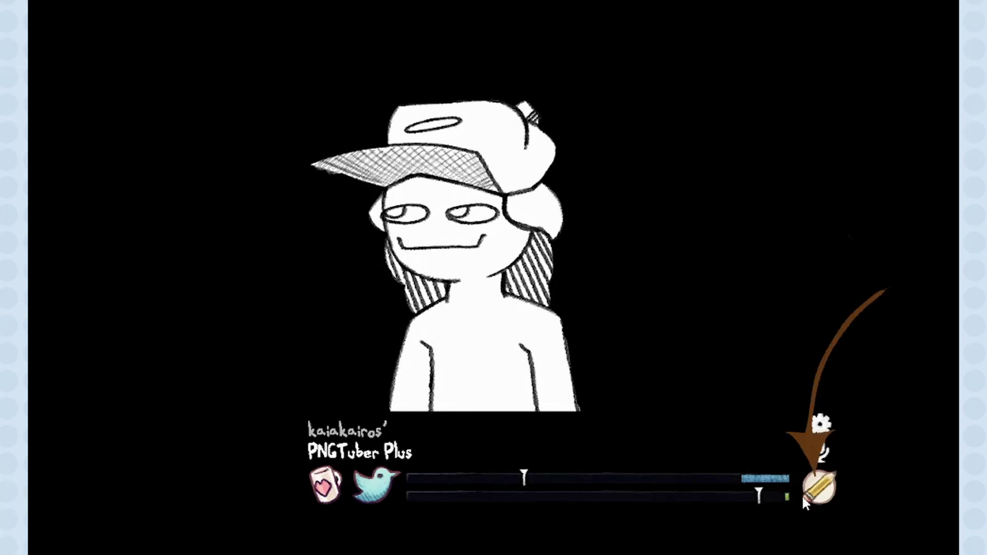
Switch the avatar to edit mode
{"action": "left_click", "coordinate": [804, 501]}
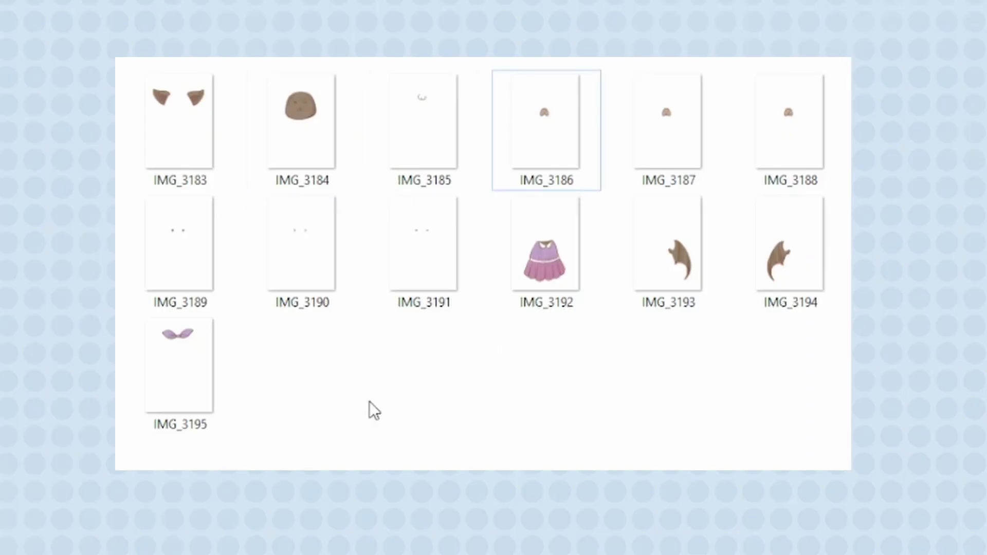
Look through the avatar's image files in the folder, starting from IMG_3183
{"action": "left_click", "coordinate": [202, 132]}
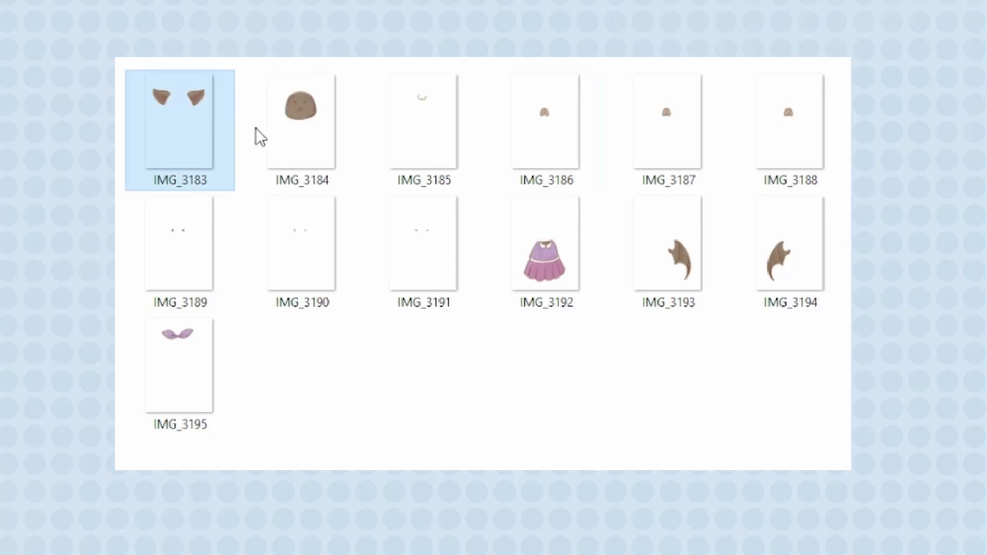
{"action": "key", "text": "Right"}
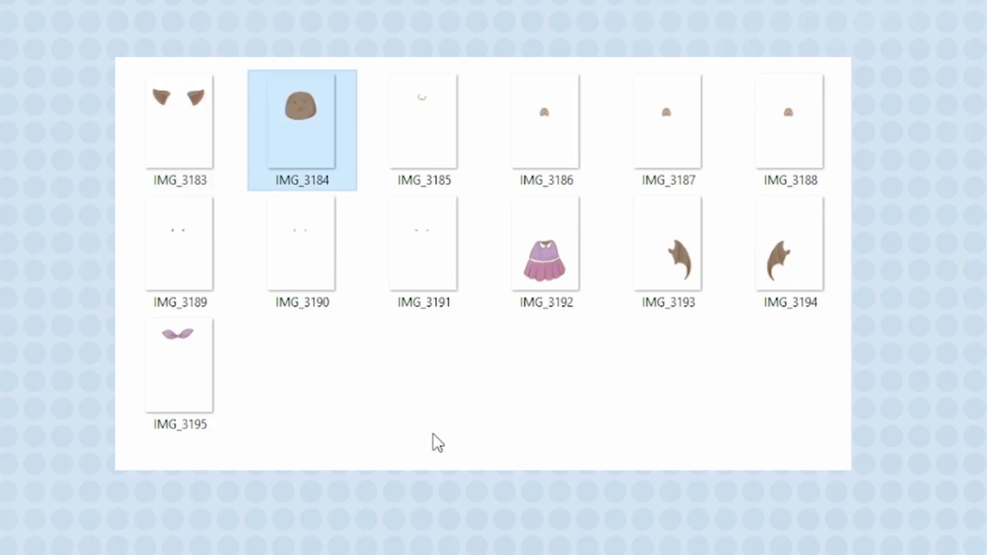
{"action": "key", "text": "Right"}
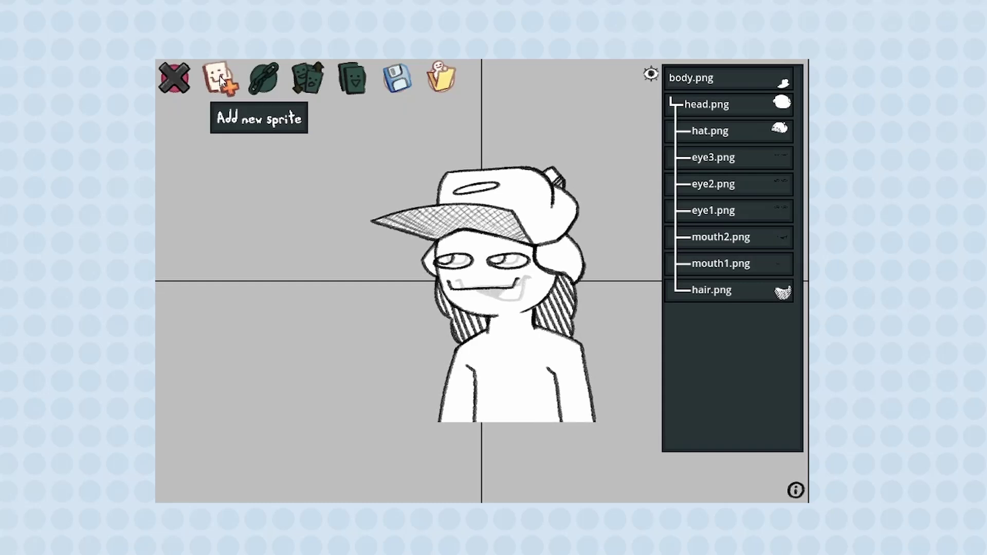
Browse the PNG files in the bat folder from the new-sprite image picker
{"action": "left_click", "coordinate": [220, 80]}
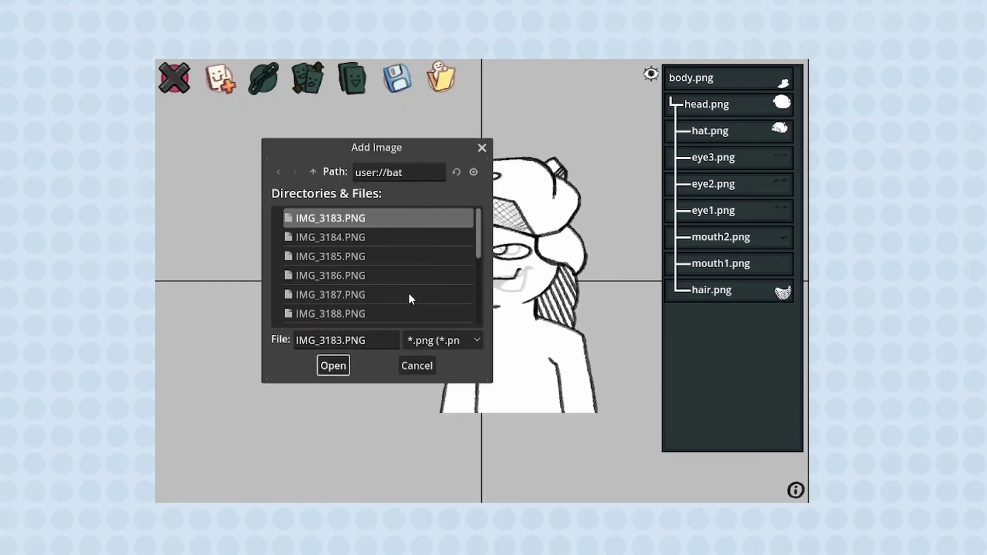
{"action": "scroll", "coordinate": [408, 292], "scroll_direction": "down", "scroll_amount": 3}
{"action": "scroll", "coordinate": [408, 294], "scroll_direction": "down", "scroll_amount": 5}
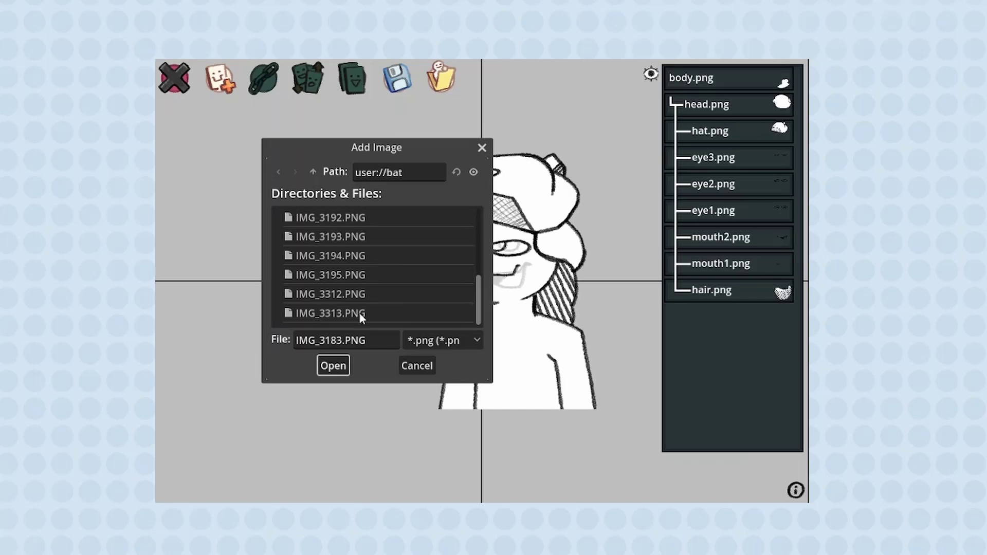
{"action": "left_click", "coordinate": [373, 309]}
{"action": "scroll", "coordinate": [381, 288], "scroll_direction": "up", "scroll_amount": 6}
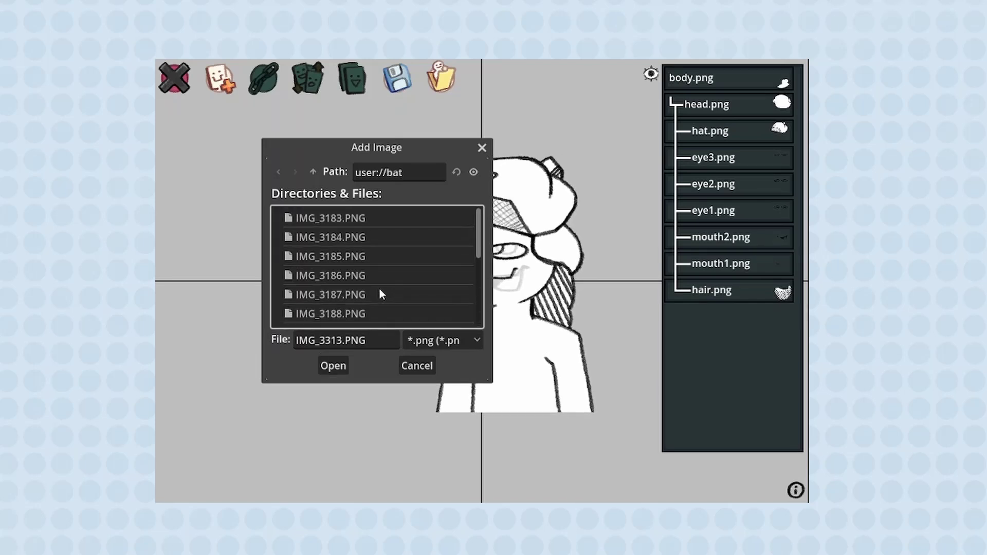
{"action": "scroll", "coordinate": [369, 252], "scroll_direction": "down", "scroll_amount": 6}
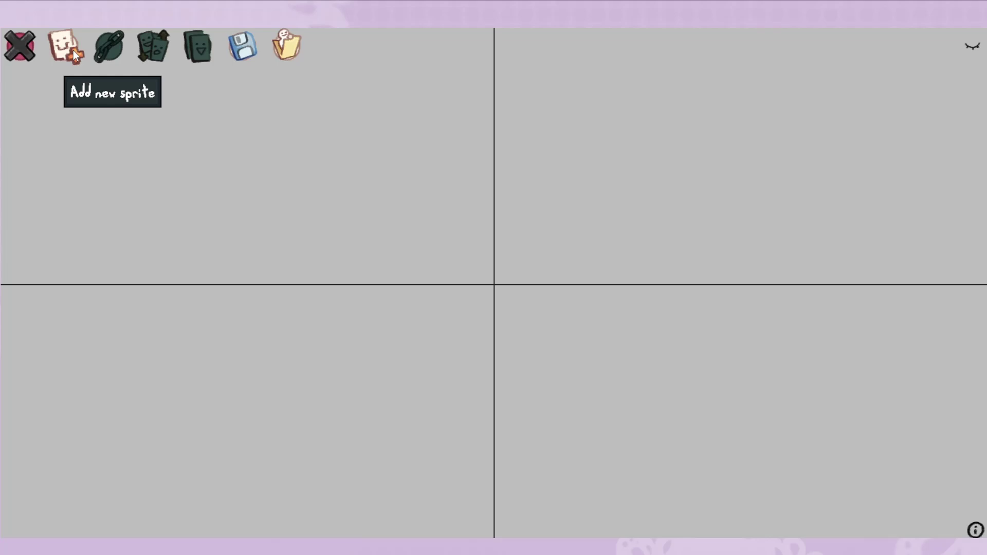
Add the ears image IMG_3183.PNG and the head image IMG_3184.PNG from the bat folder as new sprites
{"action": "left_click", "coordinate": [73, 51]}
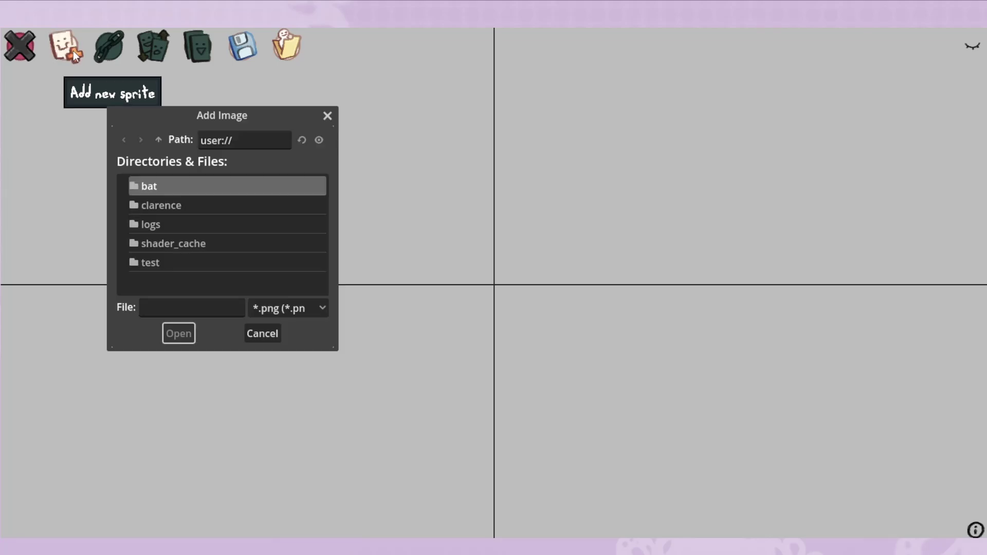
{"action": "double_click", "coordinate": [152, 188]}
{"action": "scroll", "coordinate": [220, 212], "scroll_direction": "down", "scroll_amount": 5}
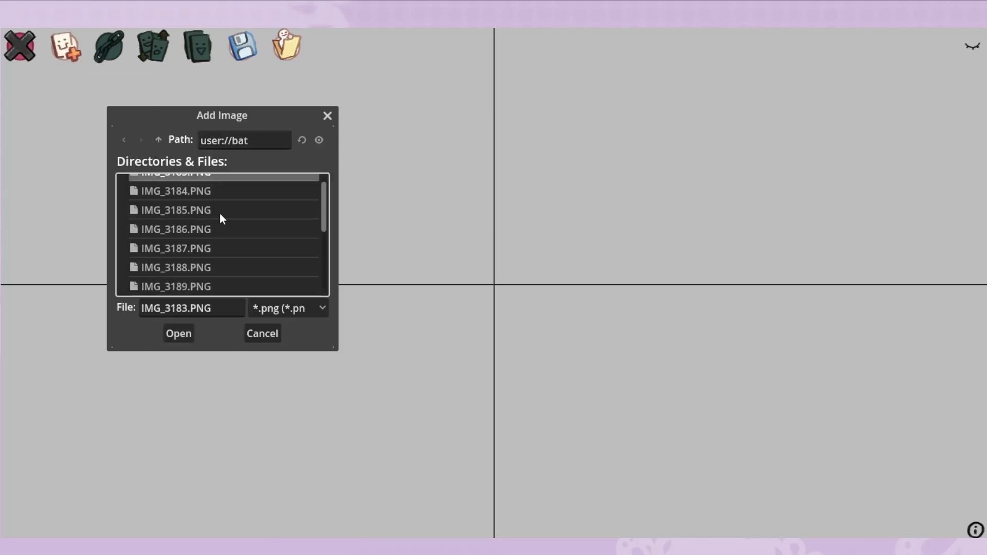
{"action": "scroll", "coordinate": [220, 214], "scroll_direction": "up", "scroll_amount": 5}
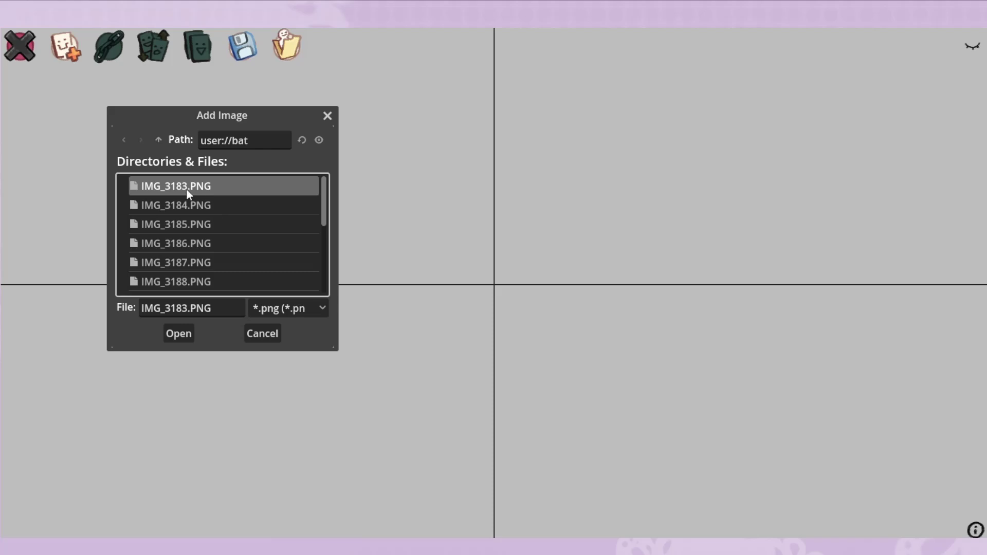
{"action": "double_click", "coordinate": [187, 186]}
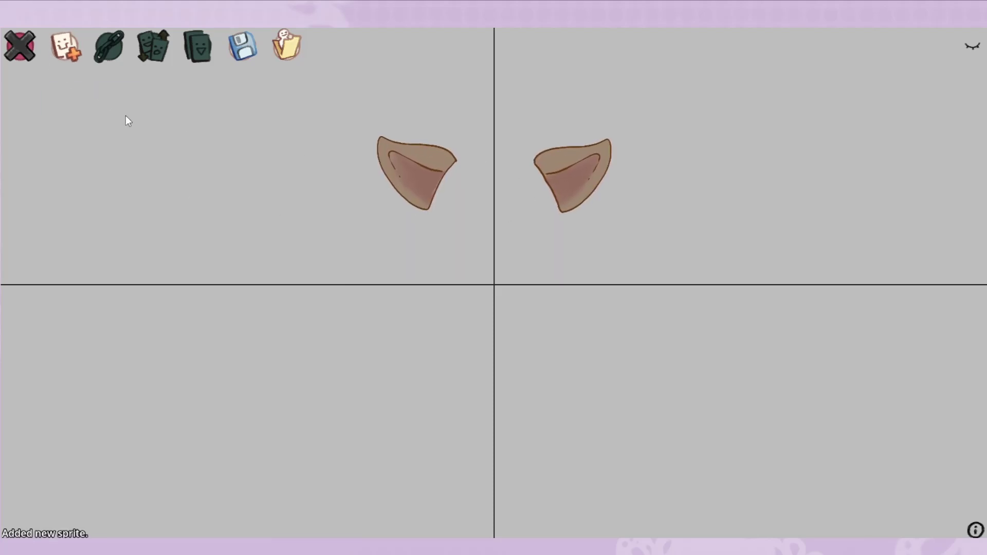
{"action": "left_click", "coordinate": [67, 49]}
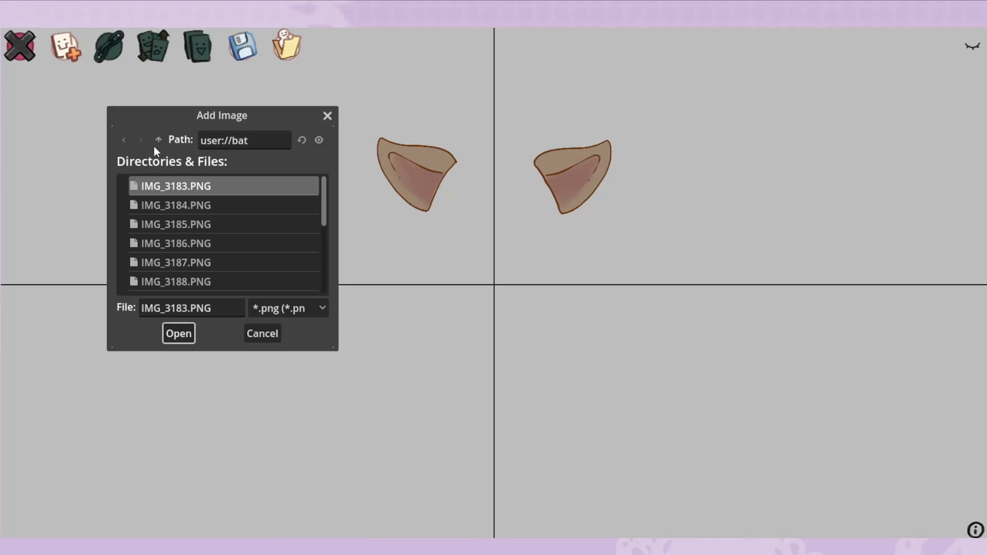
{"action": "left_click", "coordinate": [181, 204]}
{"action": "double_click", "coordinate": [181, 204]}
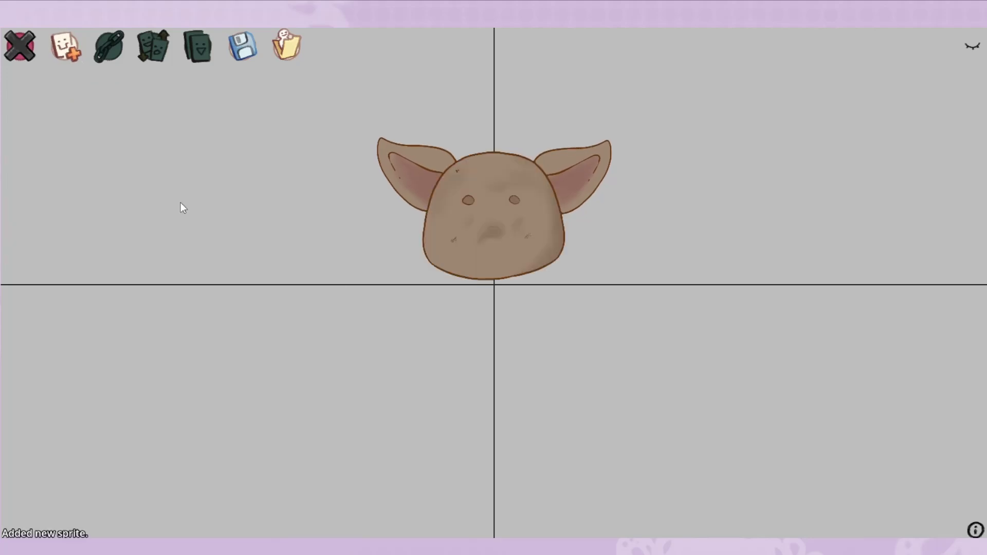
Add the hair tuft IMG_3185.PNG and the snout IMG_3186.PNG as new sprites
{"action": "left_click", "coordinate": [58, 51]}
{"action": "left_click", "coordinate": [183, 224]}
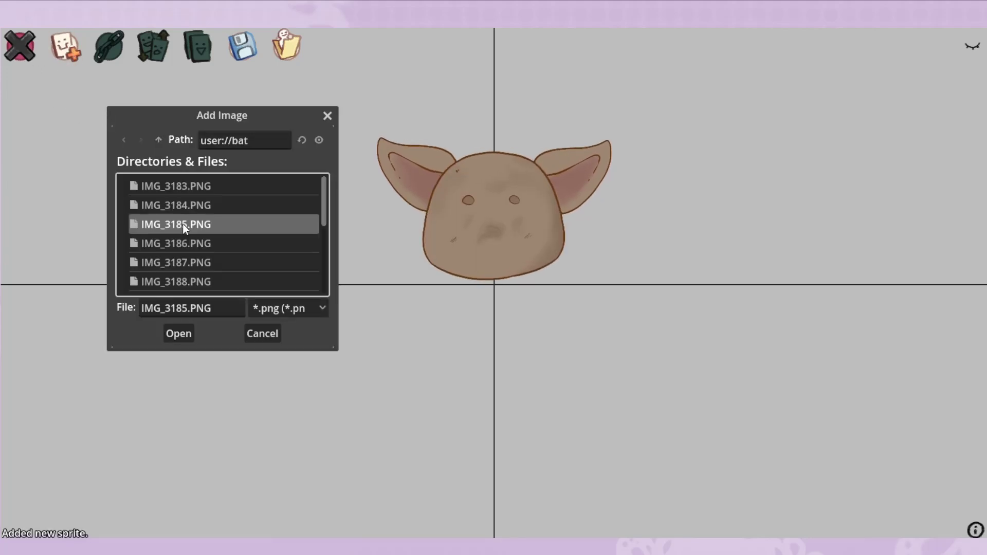
{"action": "double_click", "coordinate": [183, 223]}
{"action": "left_click", "coordinate": [57, 52]}
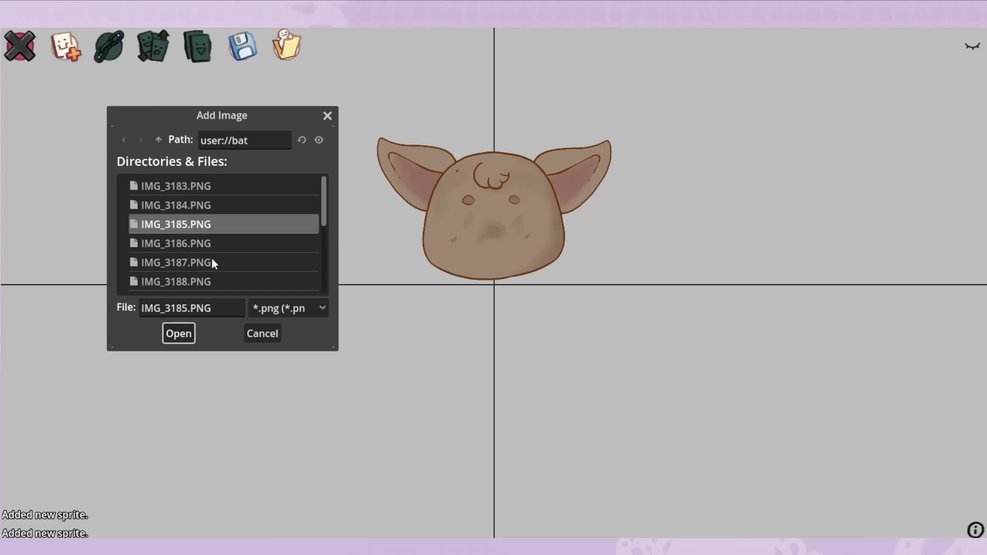
{"action": "left_click", "coordinate": [207, 241]}
{"action": "double_click", "coordinate": [207, 240]}
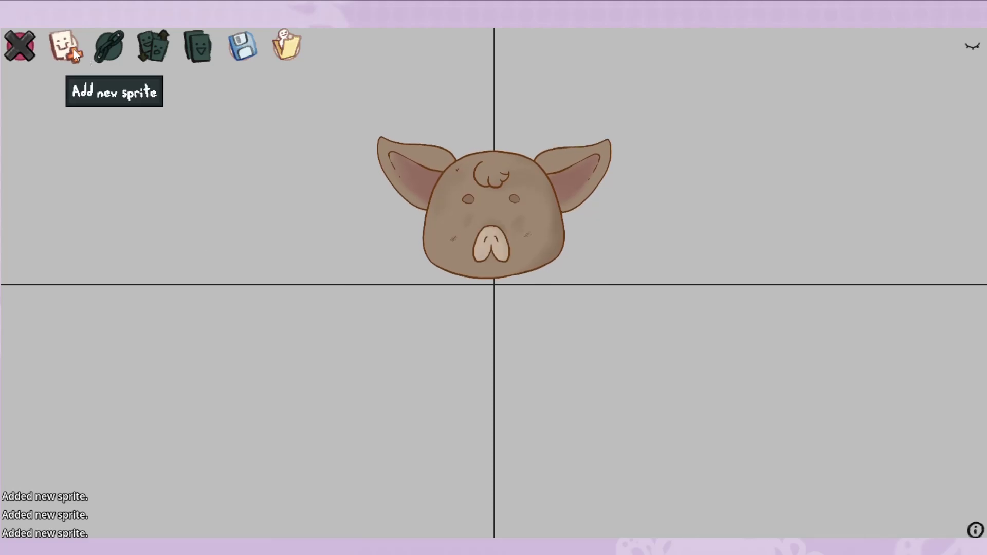
Add the mouth image IMG_3187.PNG as a new sprite
{"action": "left_click", "coordinate": [66, 48]}
{"action": "left_click", "coordinate": [210, 261]}
{"action": "double_click", "coordinate": [210, 261]}
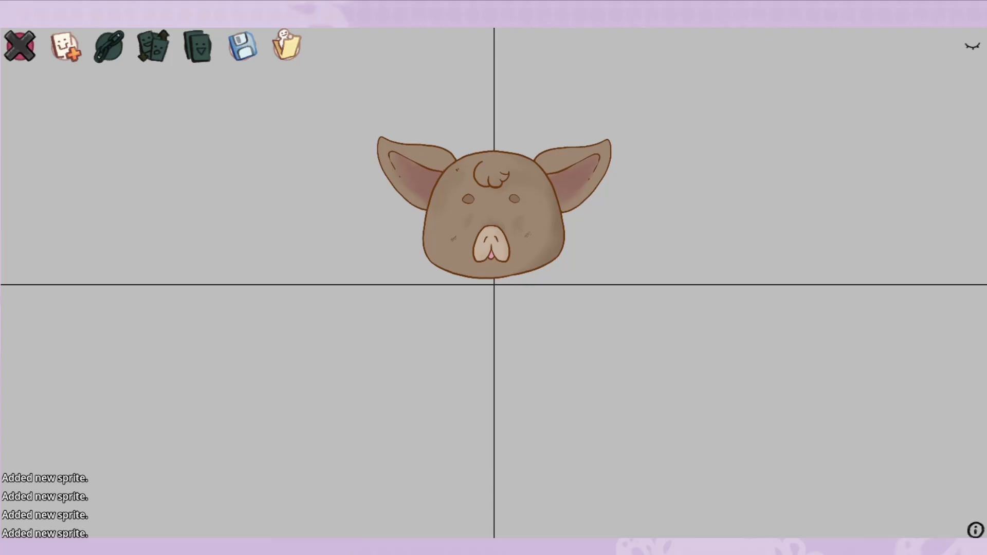
Show the sprite list and select the snout sprite IMG_3186.PNG in it
{"action": "left_click", "coordinate": [499, 251]}
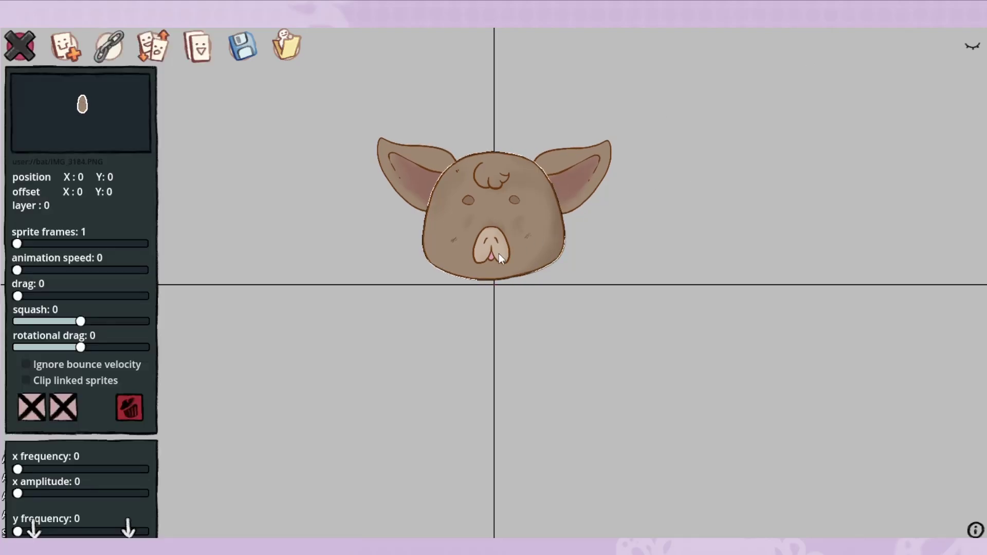
{"action": "left_click", "coordinate": [973, 46]}
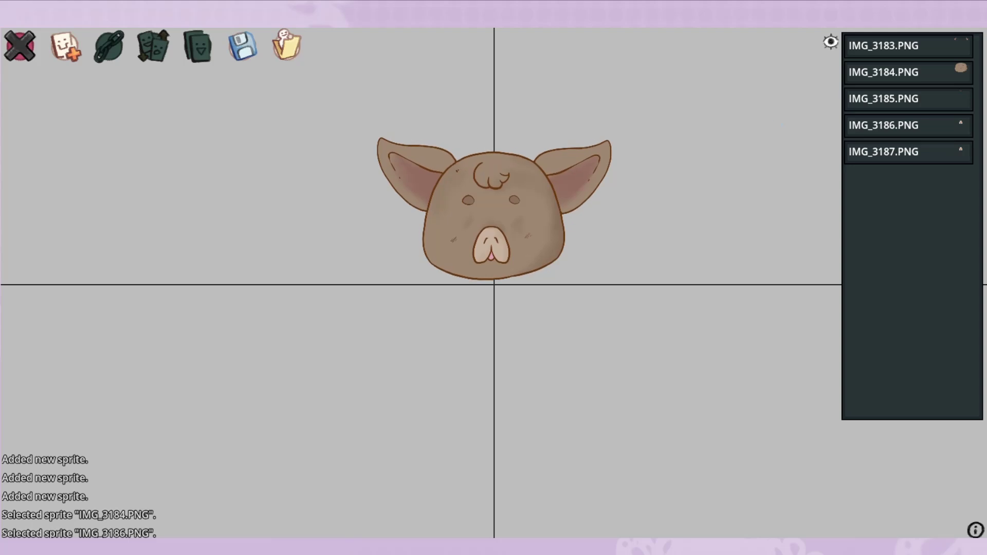
{"action": "left_click", "coordinate": [928, 125]}
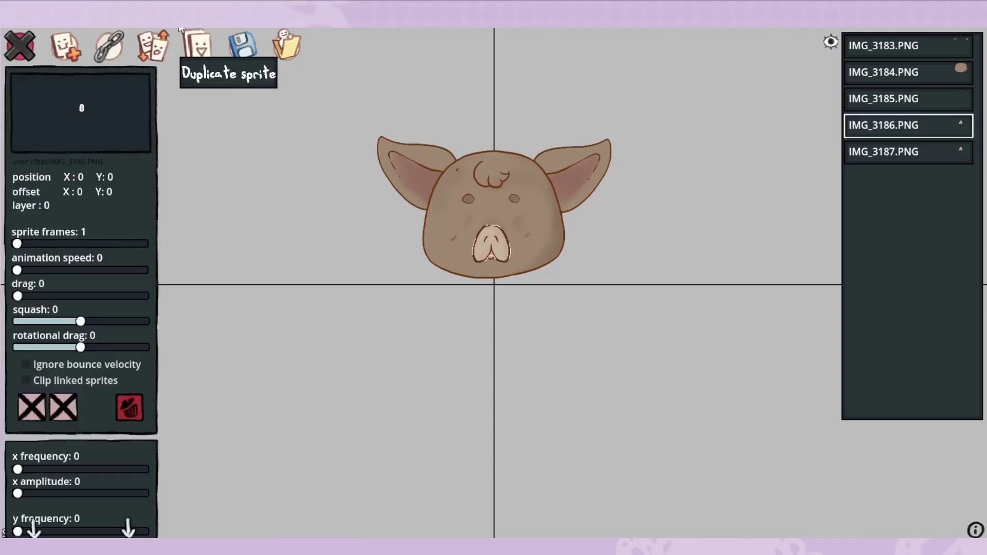
Add the mouth image IMG_3188.PNG as a new sprite
{"action": "left_click", "coordinate": [72, 52]}
{"action": "left_click", "coordinate": [201, 283]}
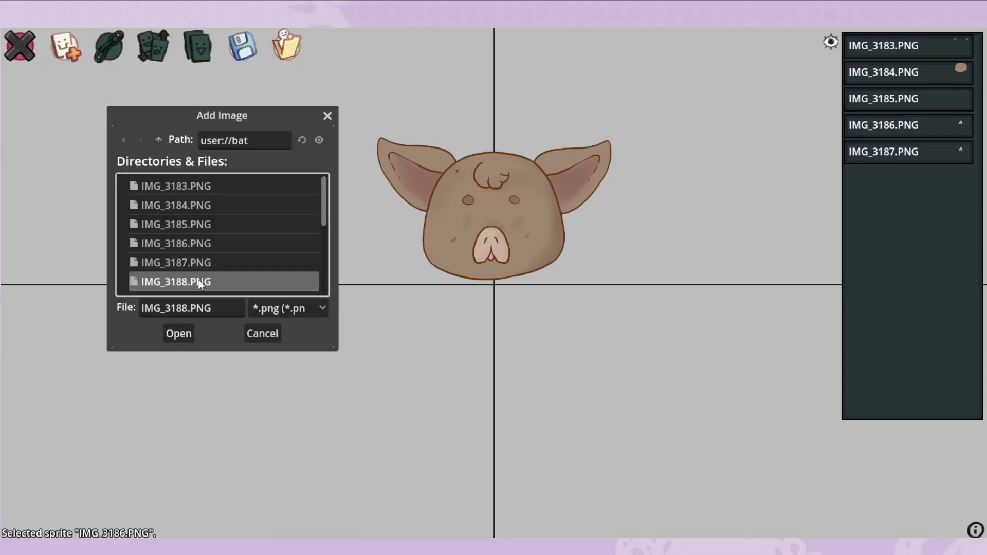
{"action": "double_click", "coordinate": [200, 283]}
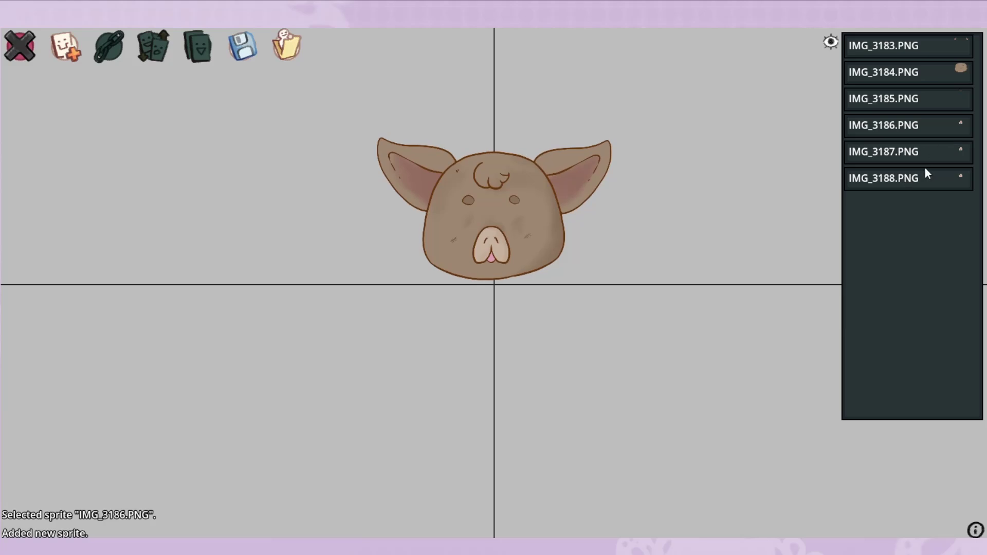
Delete the IMG_3187.PNG mouth sprite and check the IMG_3186.PNG and IMG_3188.PNG sprites
{"action": "left_click", "coordinate": [926, 150]}
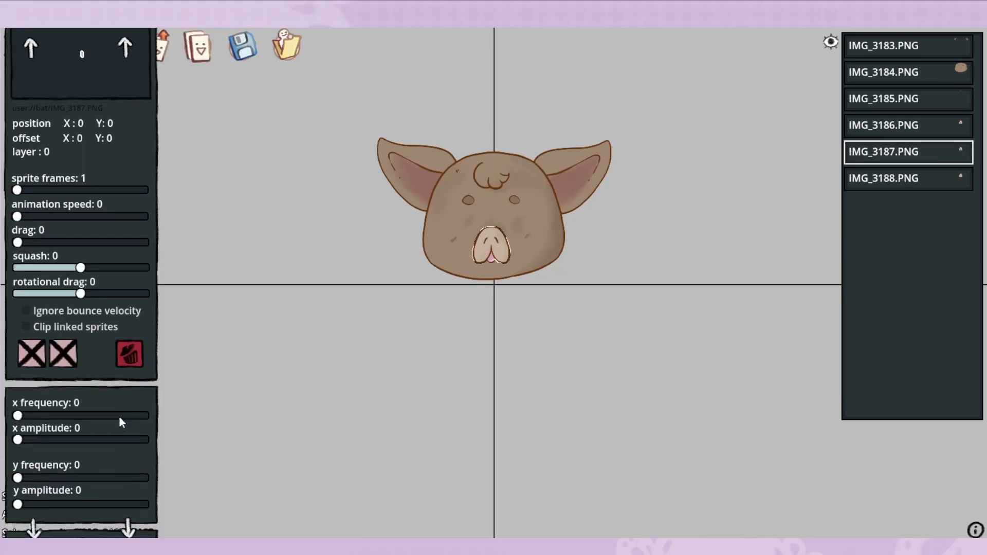
{"action": "left_click", "coordinate": [920, 125]}
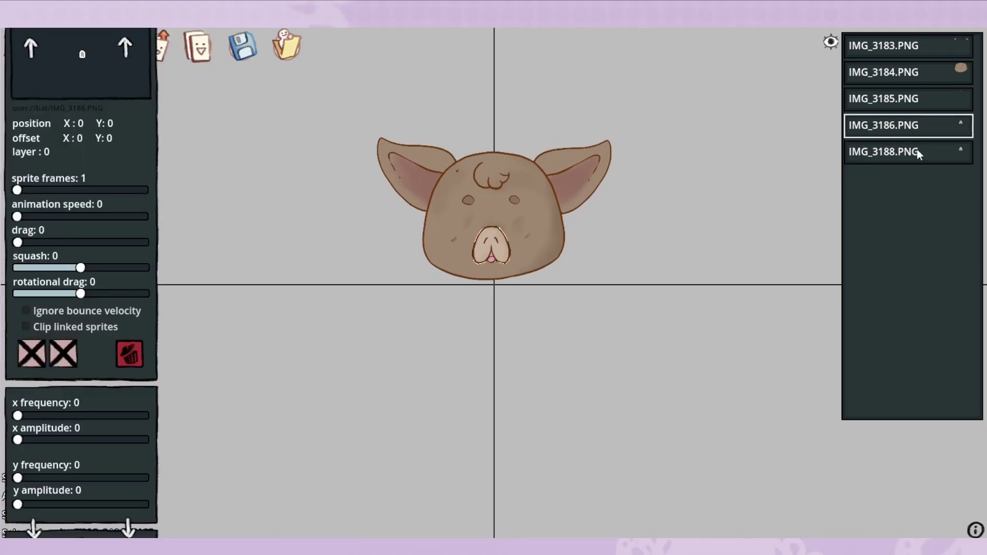
{"action": "left_click", "coordinate": [918, 157]}
{"action": "left_click", "coordinate": [919, 125]}
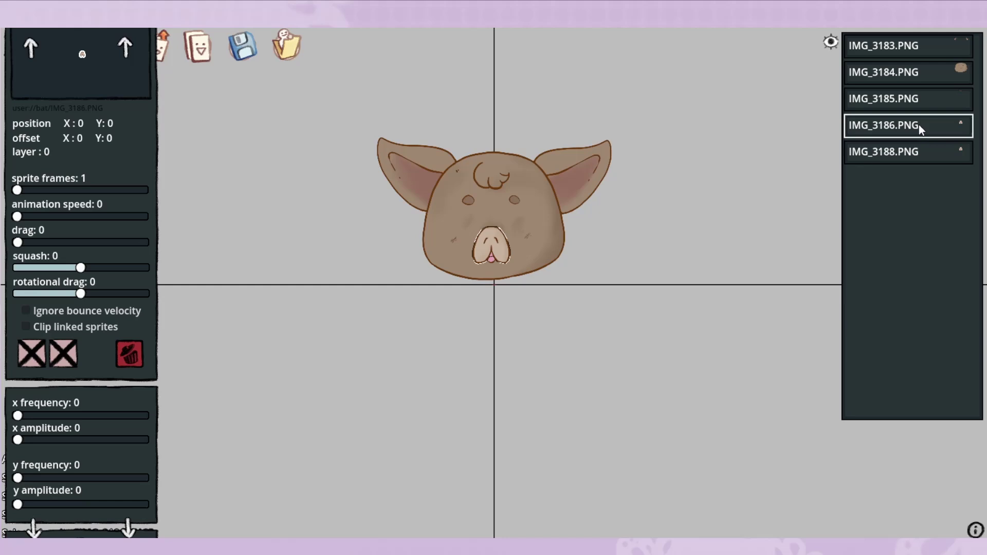
{"action": "left_click", "coordinate": [229, 91]}
Add the eye images IMG_3189.PNG and IMG_3190.PNG as new sprites
{"action": "left_click", "coordinate": [65, 46]}
{"action": "scroll", "coordinate": [216, 239], "scroll_direction": "down", "scroll_amount": 2}
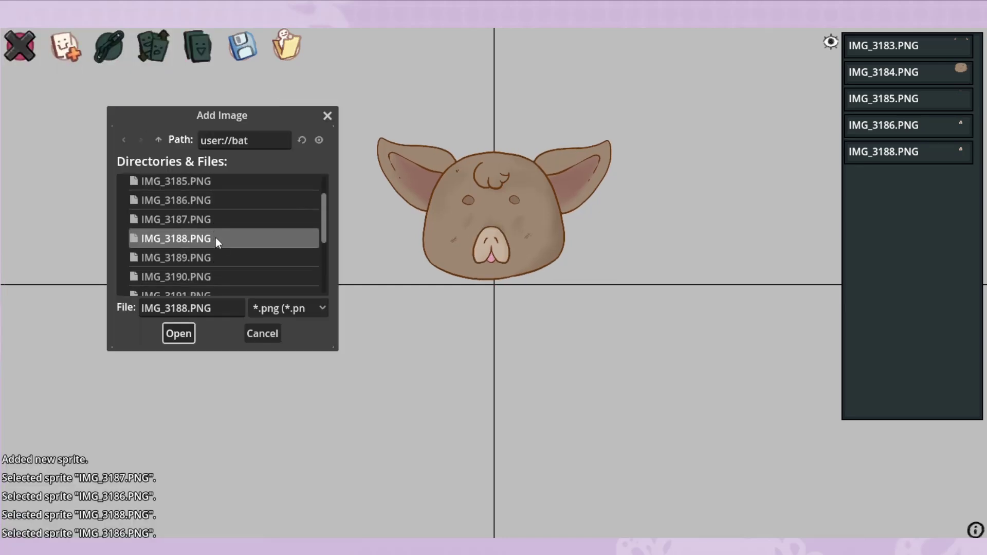
{"action": "left_click", "coordinate": [209, 260]}
{"action": "double_click", "coordinate": [210, 259]}
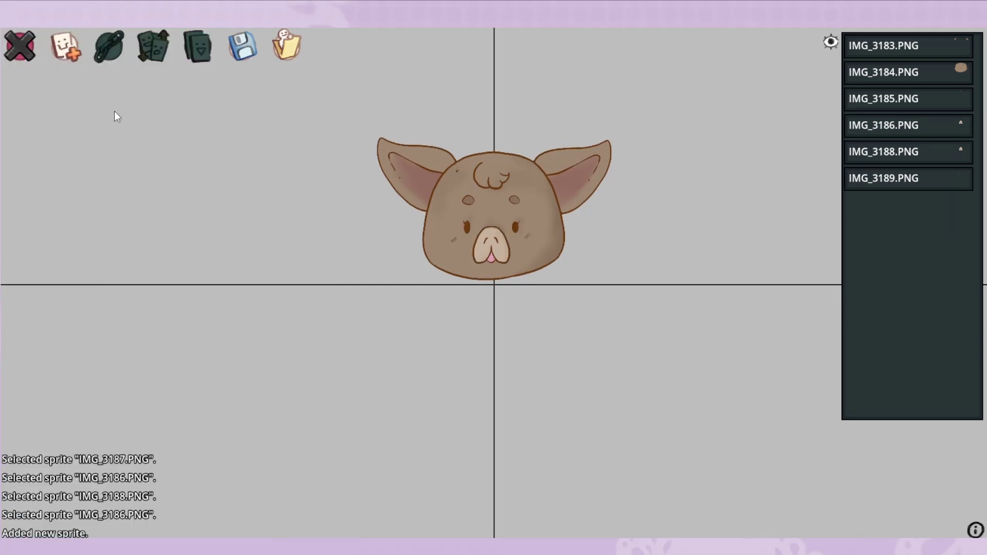
{"action": "left_click", "coordinate": [65, 46]}
{"action": "scroll", "coordinate": [216, 257], "scroll_direction": "down", "scroll_amount": 2}
{"action": "left_click", "coordinate": [207, 233]}
{"action": "double_click", "coordinate": [208, 233]}
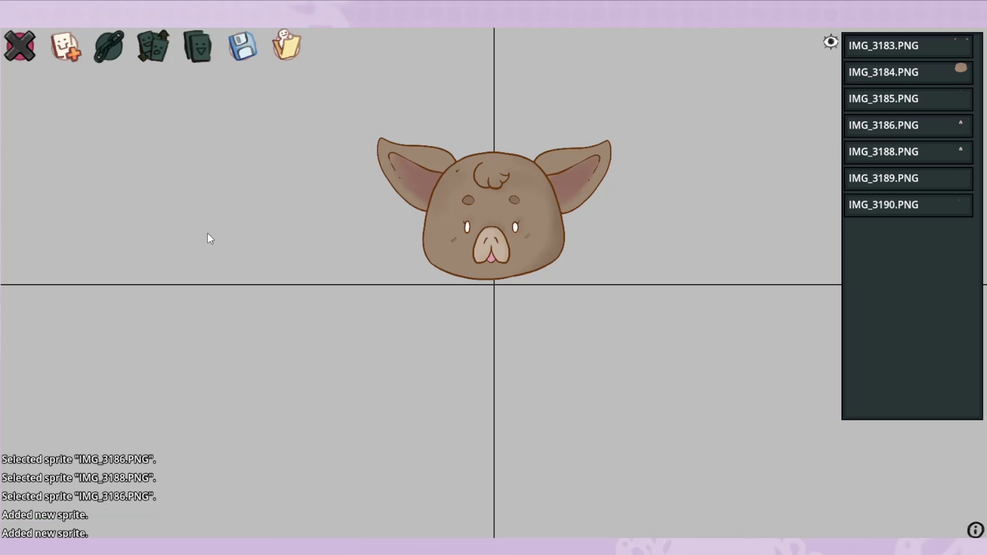
Add the eye image IMG_3191.PNG from the bat folder as a new sprite
{"action": "left_click", "coordinate": [74, 51]}
{"action": "scroll", "coordinate": [228, 276], "scroll_direction": "down", "scroll_amount": 1}
{"action": "scroll", "coordinate": [228, 280], "scroll_direction": "down", "scroll_amount": 2}
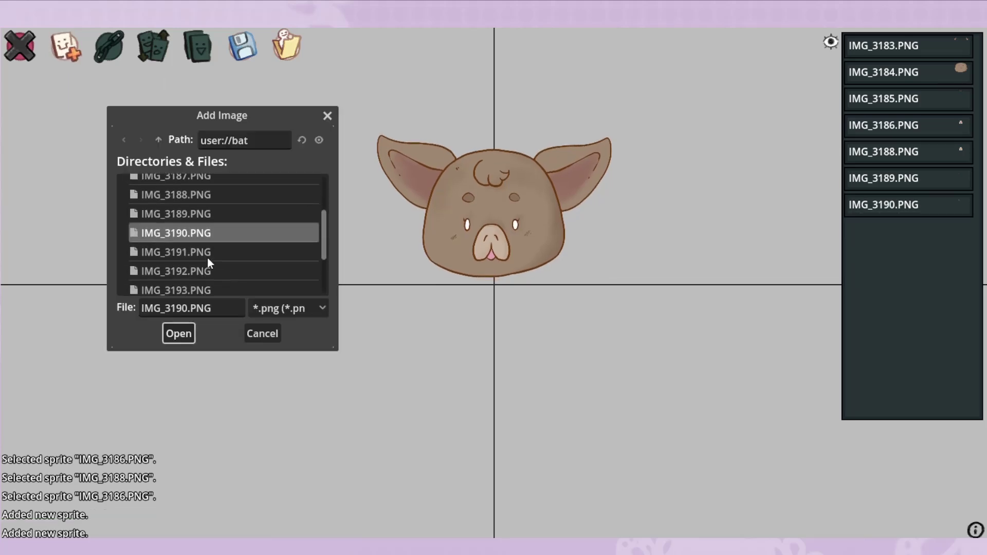
{"action": "double_click", "coordinate": [197, 248]}
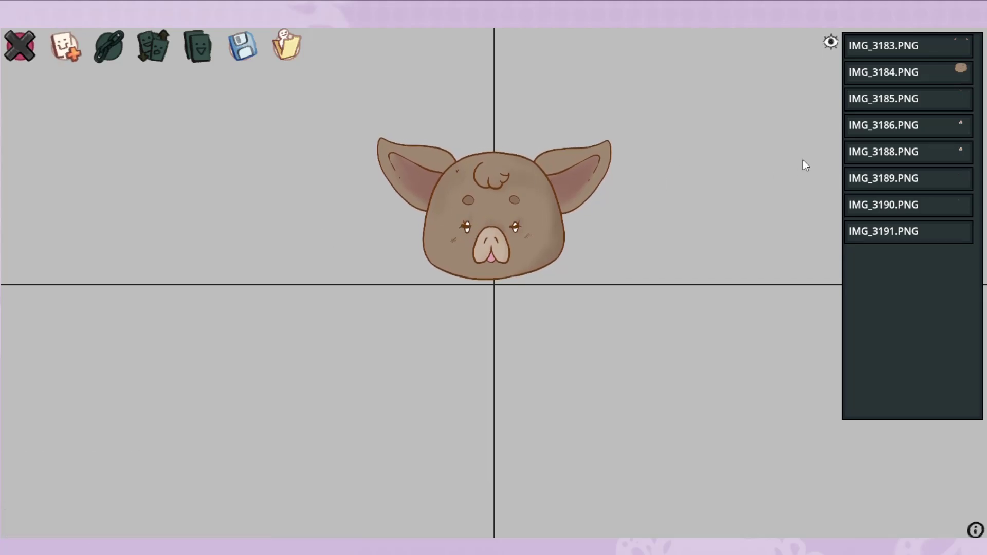
Review the settings of the mouth sprite IMG_3188.PNG and deselect it
{"action": "left_click", "coordinate": [915, 156]}
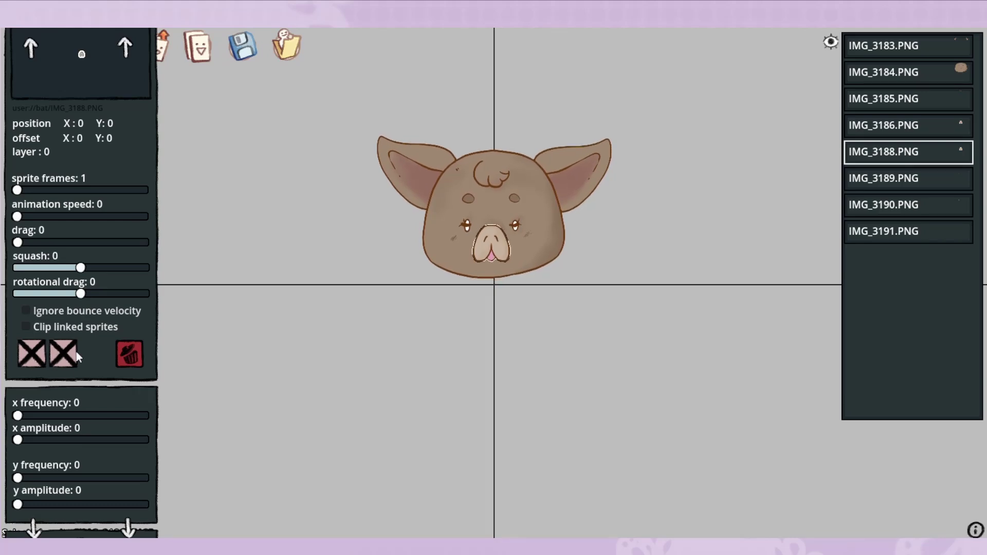
{"action": "left_click", "coordinate": [288, 138]}
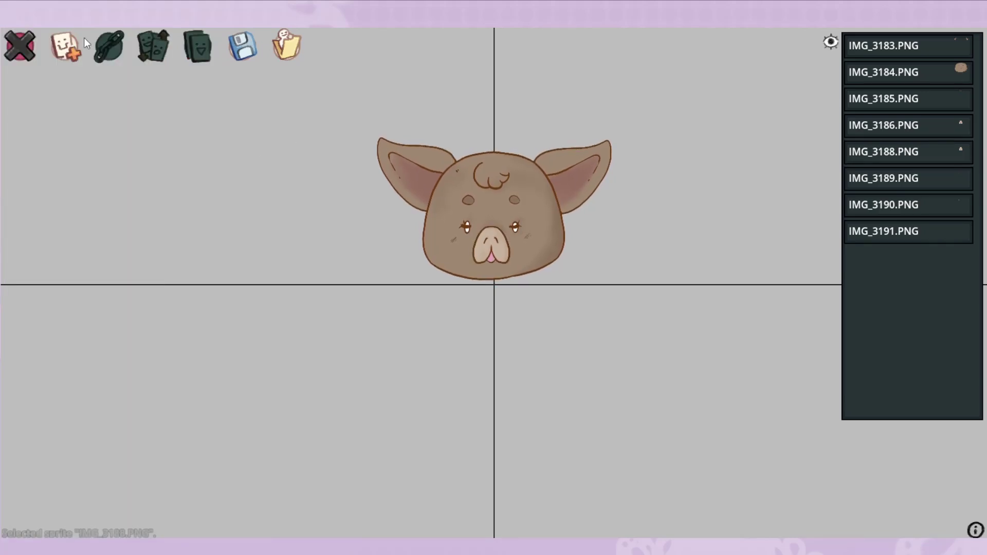
Add the dress image IMG_3192.PNG from the bat folder as a new sprite
{"action": "left_click", "coordinate": [75, 54]}
{"action": "scroll", "coordinate": [214, 265], "scroll_direction": "down", "scroll_amount": 3}
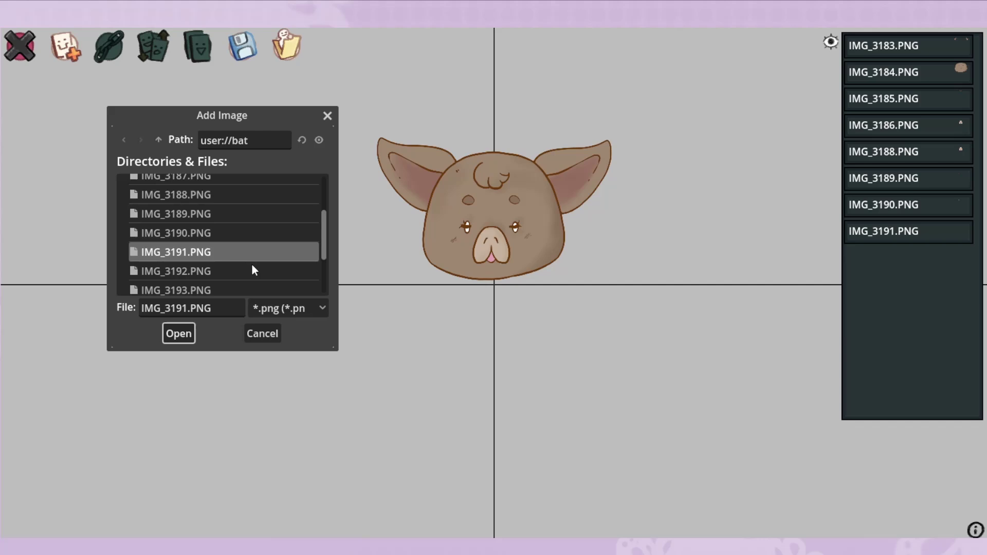
{"action": "left_click", "coordinate": [212, 271]}
{"action": "double_click", "coordinate": [211, 271]}
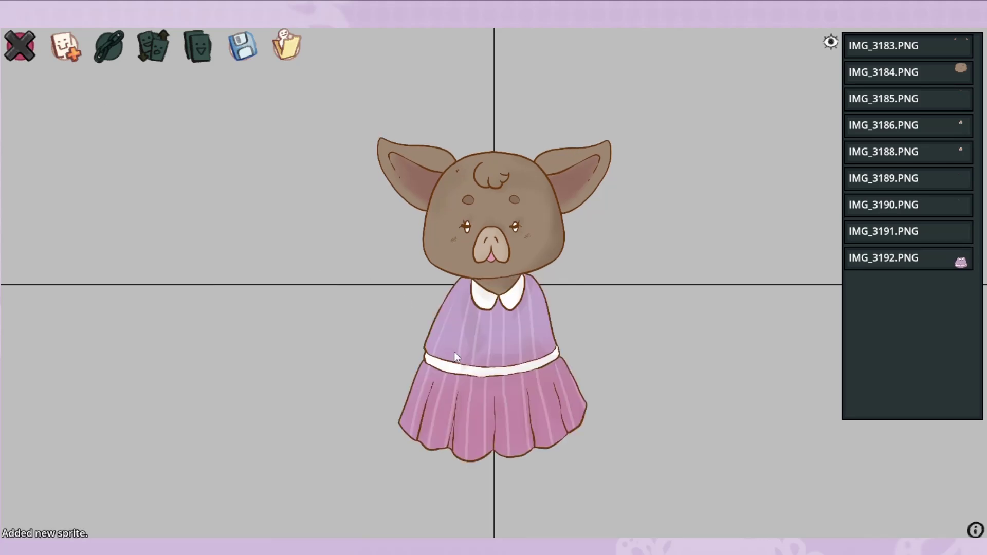
Add the wing images IMG_3193.PNG and IMG_3194.PNG from the bat folder as new sprites
{"action": "left_click", "coordinate": [74, 59]}
{"action": "scroll", "coordinate": [212, 212], "scroll_direction": "down", "scroll_amount": 5}
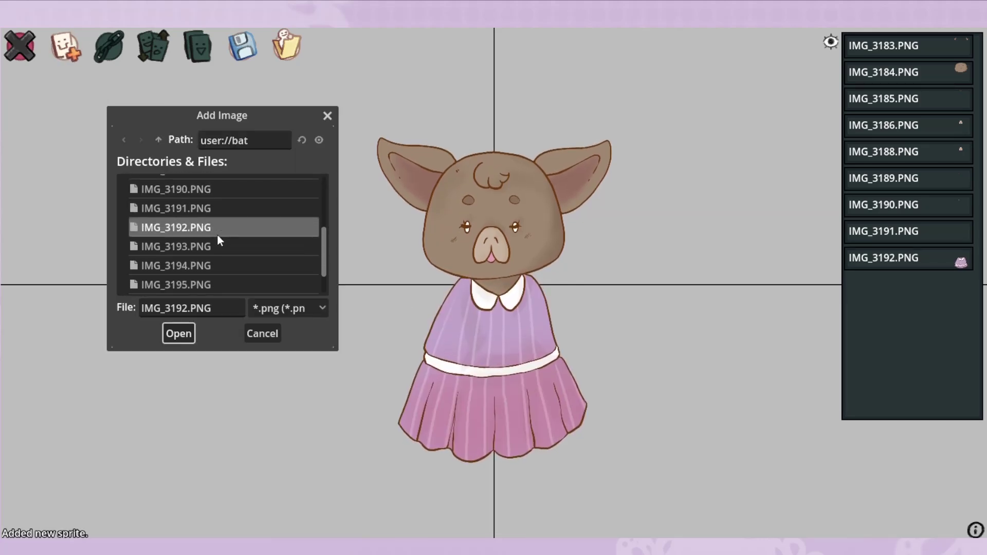
{"action": "double_click", "coordinate": [191, 246]}
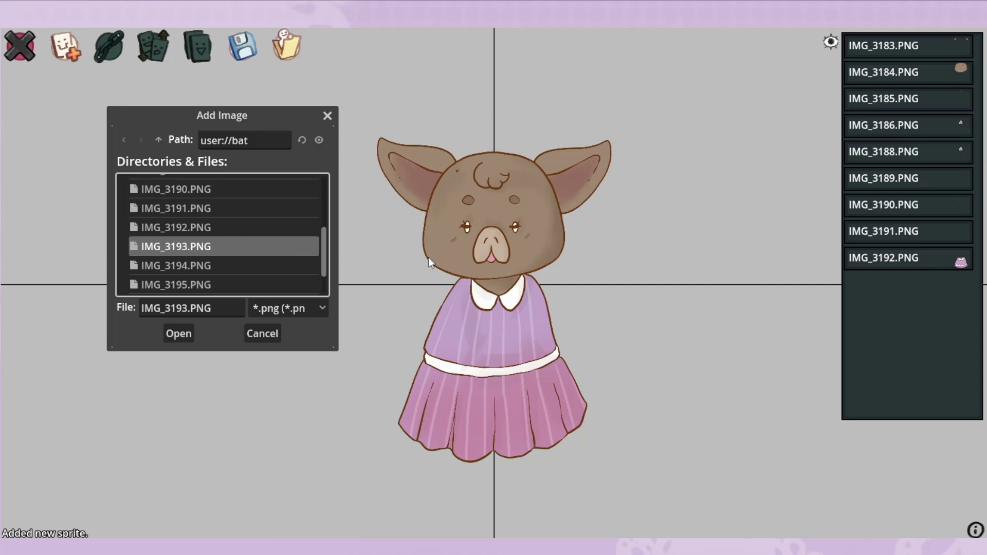
{"action": "left_click", "coordinate": [66, 52]}
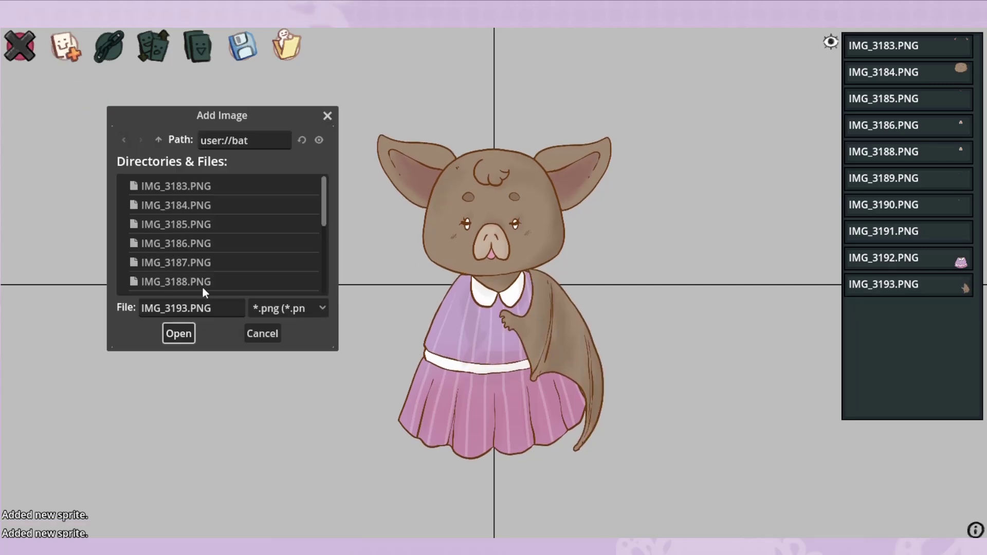
{"action": "scroll", "coordinate": [197, 263], "scroll_direction": "down", "scroll_amount": 5}
{"action": "left_click", "coordinate": [191, 222]}
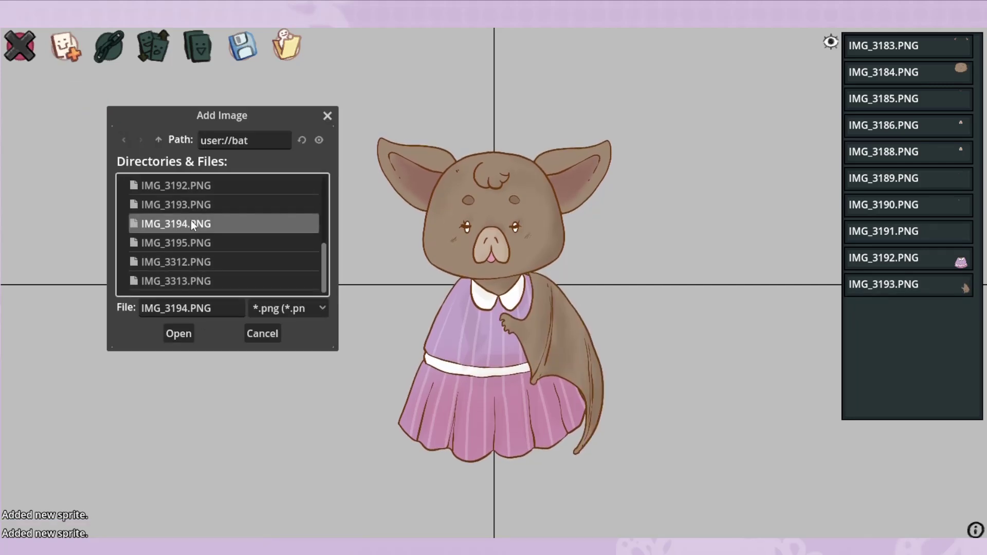
{"action": "double_click", "coordinate": [190, 223]}
Add the hair bow image IMG_3195.PNG from the bat folder as a new sprite
{"action": "left_click", "coordinate": [67, 46]}
{"action": "scroll", "coordinate": [207, 244], "scroll_direction": "down", "scroll_amount": 5}
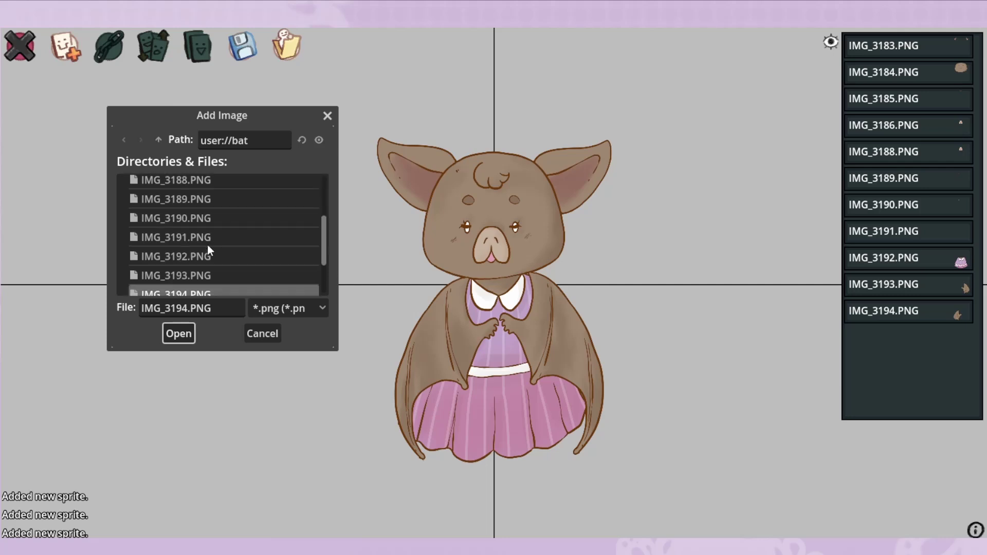
{"action": "left_click", "coordinate": [191, 245]}
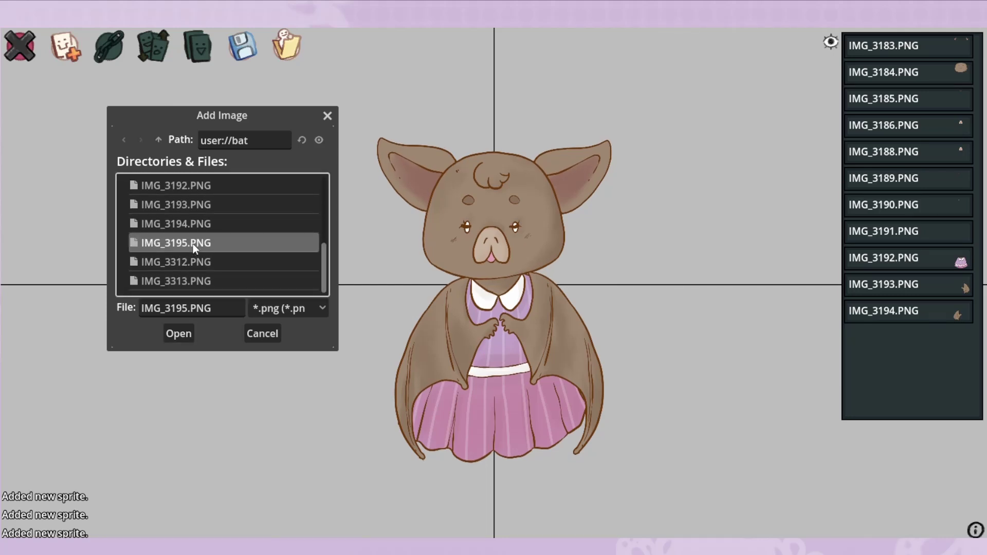
{"action": "double_click", "coordinate": [192, 244]}
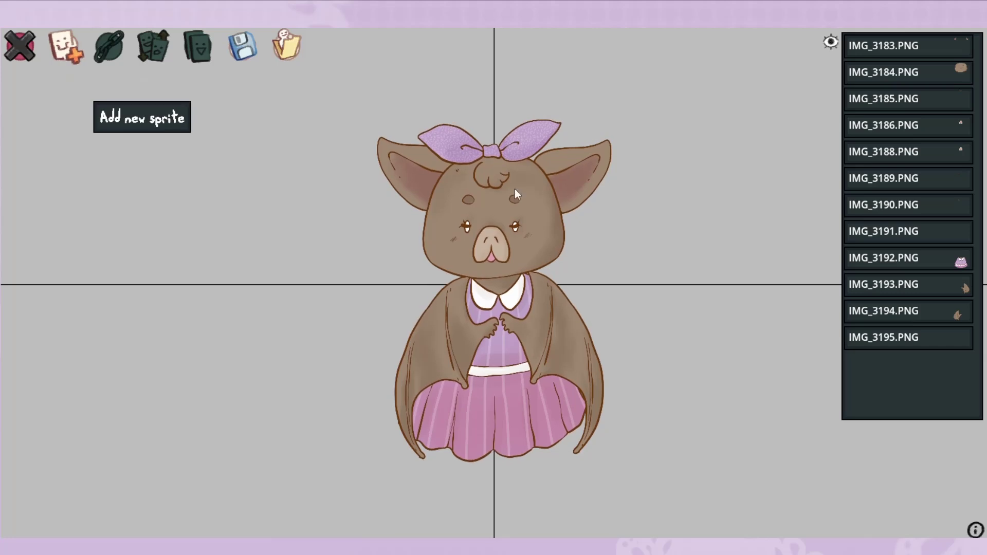
Try different layer values on the ears sprite IMG_3183.PNG, set its layer to 0, and deselect it
{"action": "left_click", "coordinate": [923, 56]}
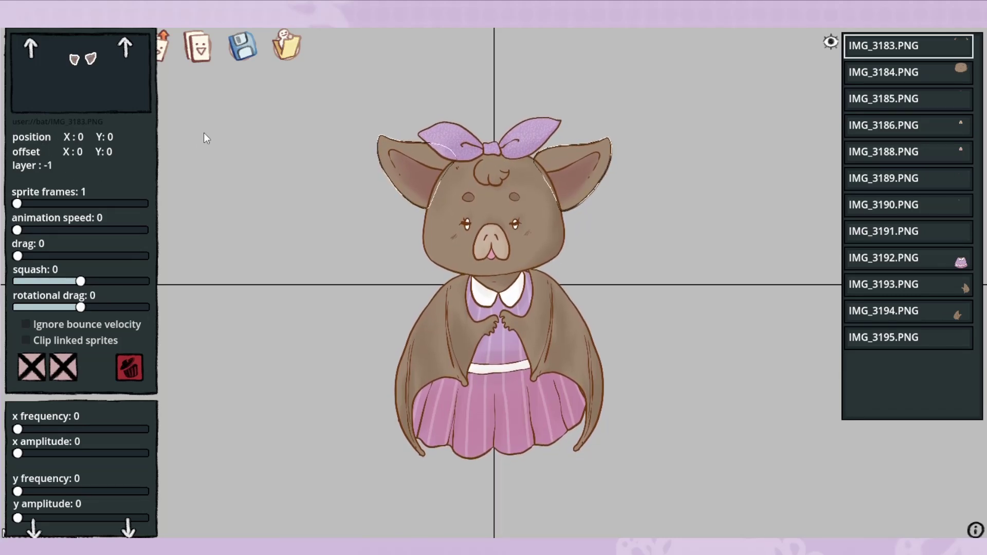
{"action": "key", "text": "Up"}
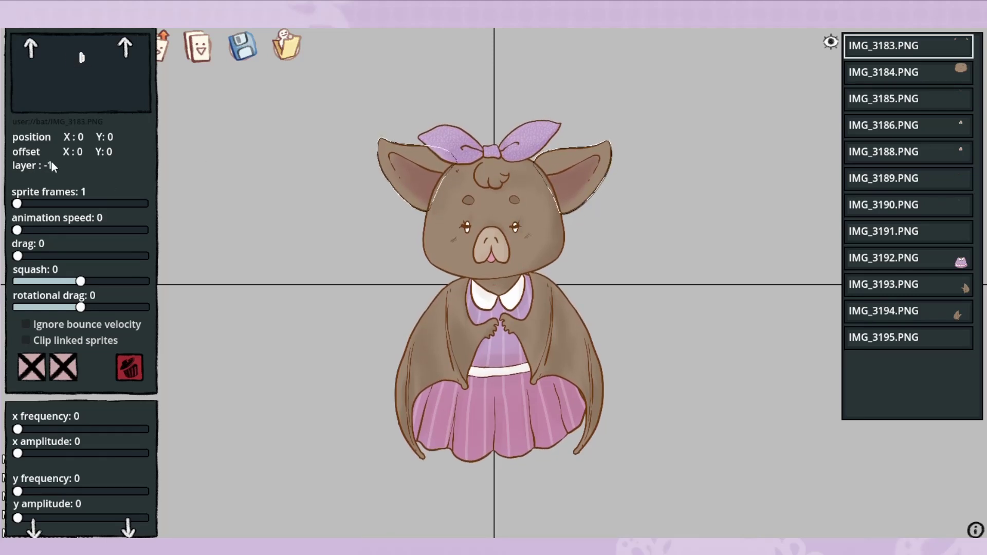
{"action": "scroll", "coordinate": [51, 161], "scroll_direction": "down", "scroll_amount": 1}
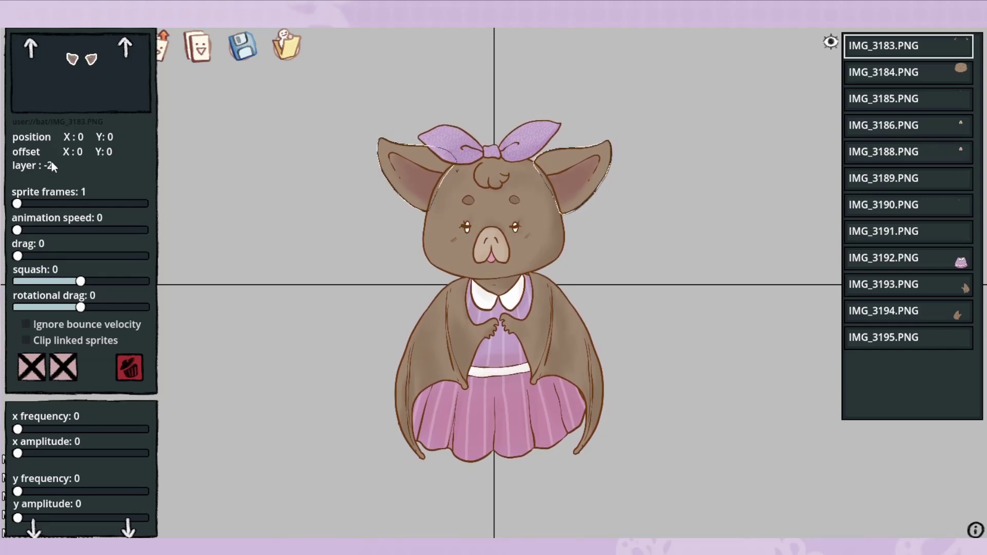
{"action": "scroll", "coordinate": [51, 162], "scroll_direction": "up", "scroll_amount": 3}
{"action": "scroll", "coordinate": [51, 161], "scroll_direction": "up", "scroll_amount": 1}
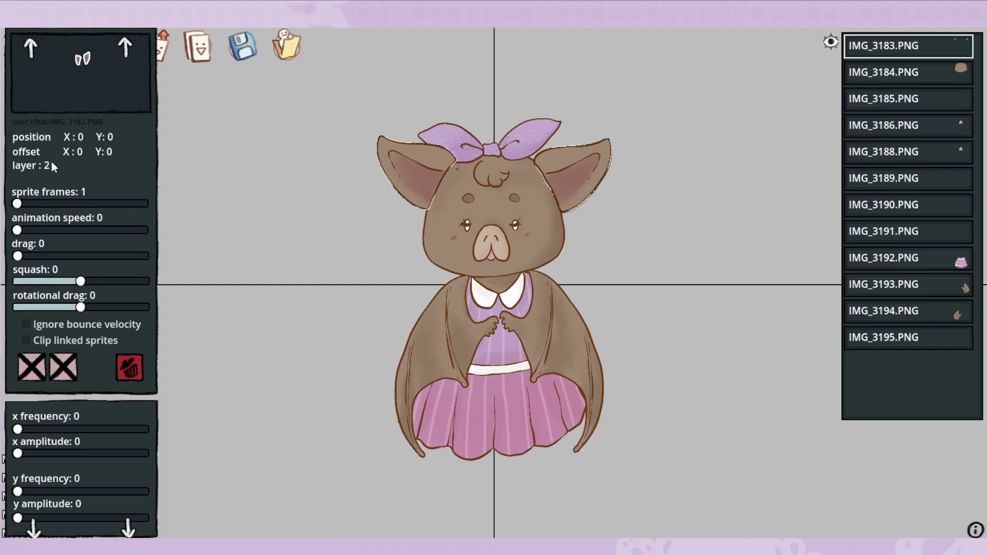
{"action": "scroll", "coordinate": [51, 160], "scroll_direction": "down", "scroll_amount": 2}
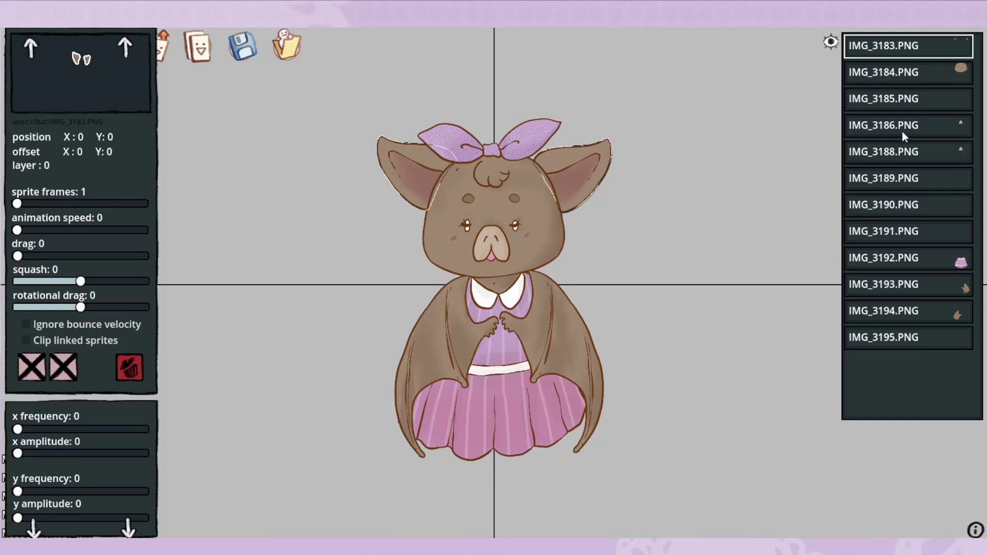
{"action": "scroll", "coordinate": [95, 270], "scroll_direction": "up", "scroll_amount": 1}
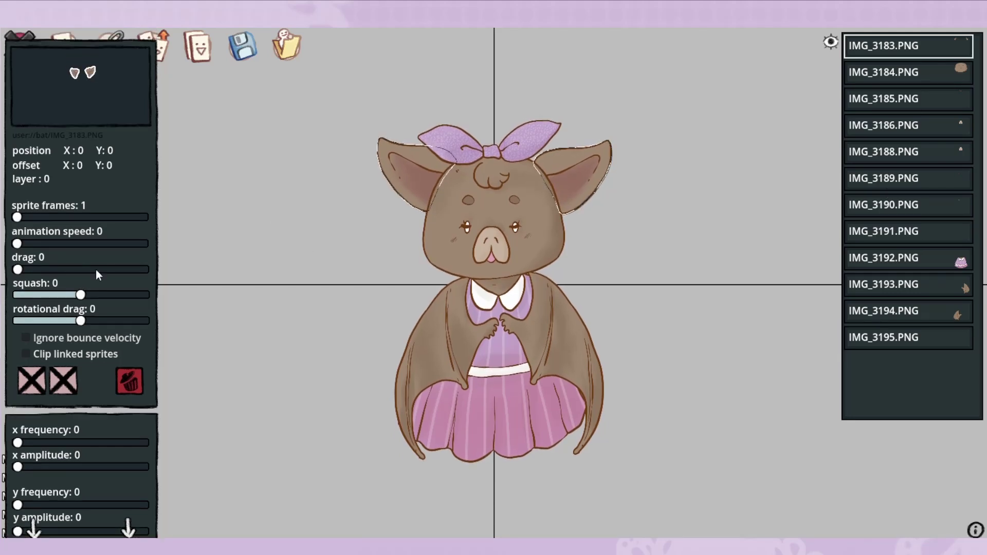
{"action": "left_click", "coordinate": [728, 184]}
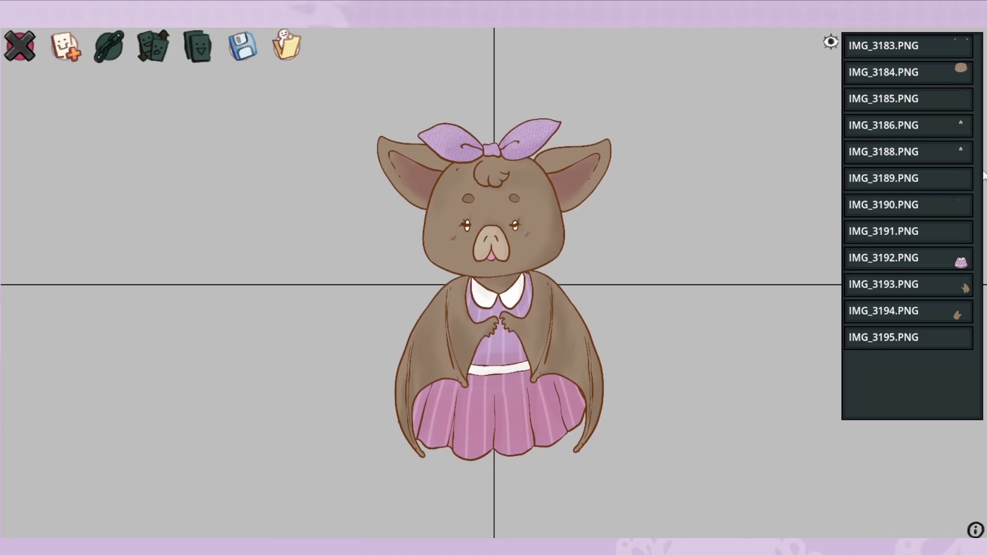
Set the blink visibility of eye sprite IMG_3189.PNG to open eyes and of IMG_3191.PNG to closed eyes
{"action": "left_click", "coordinate": [930, 176]}
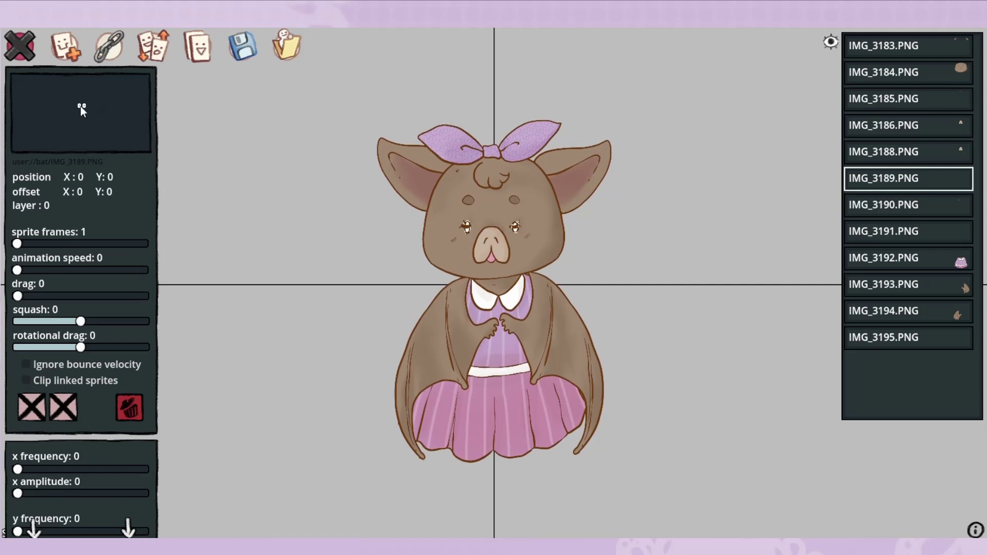
{"action": "left_click", "coordinate": [934, 262]}
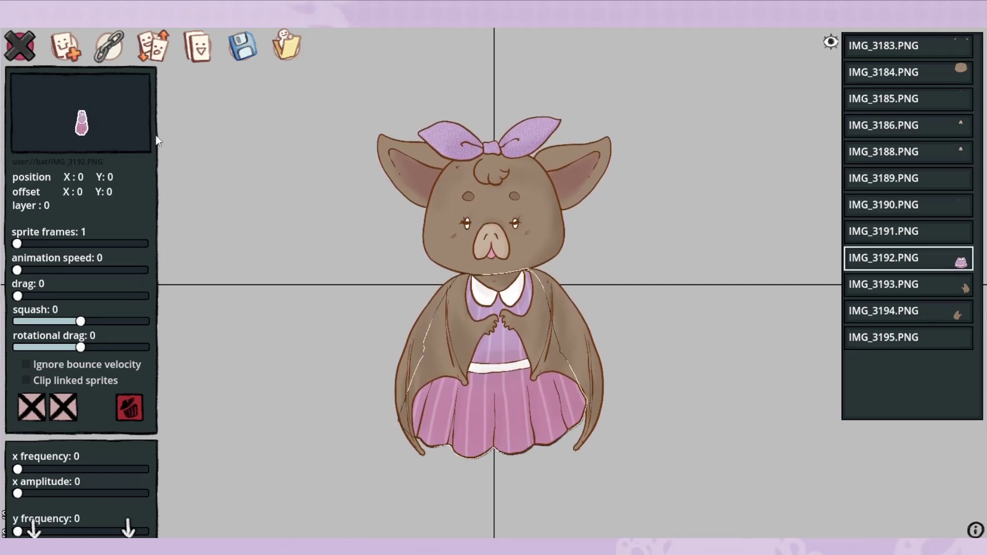
{"action": "left_click", "coordinate": [930, 177]}
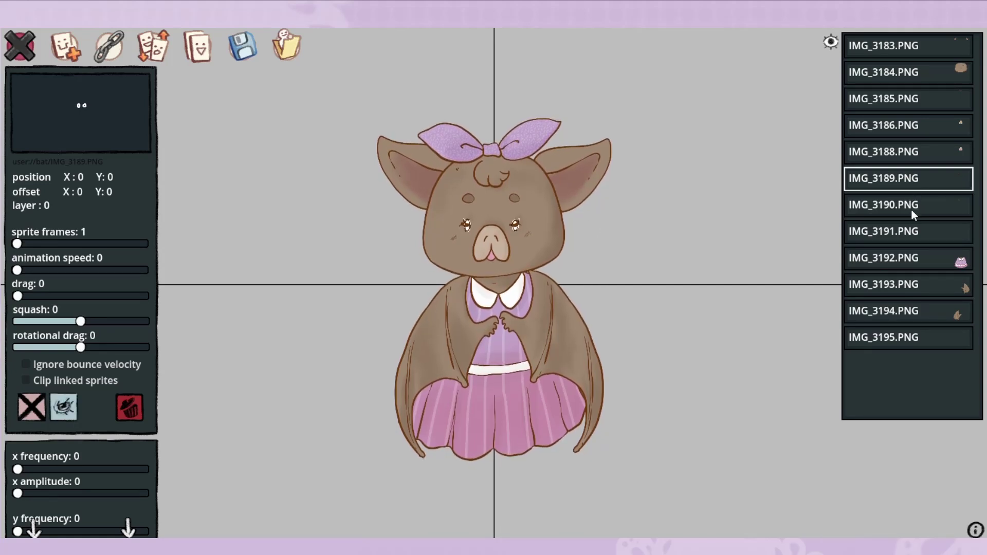
{"action": "left_click", "coordinate": [915, 230]}
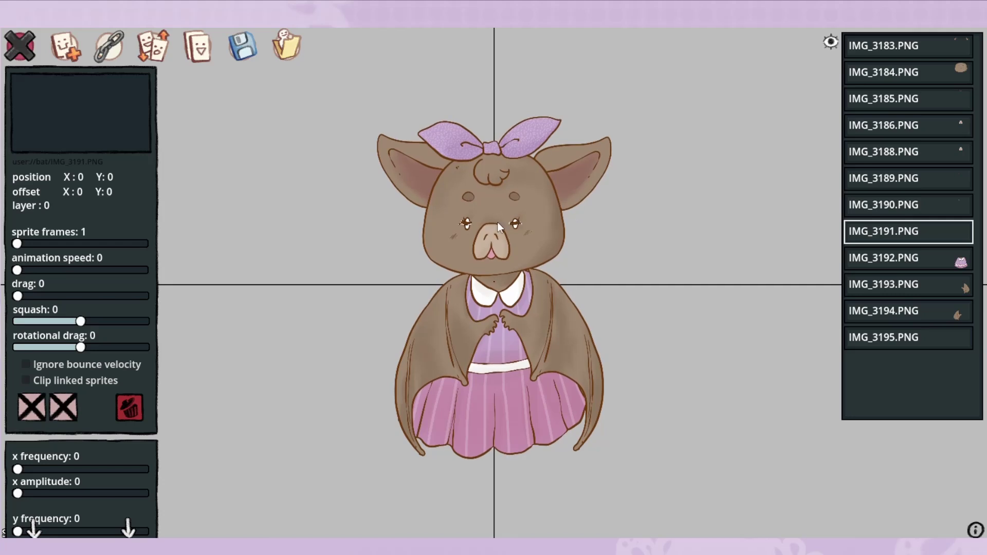
{"action": "left_click", "coordinate": [70, 404]}
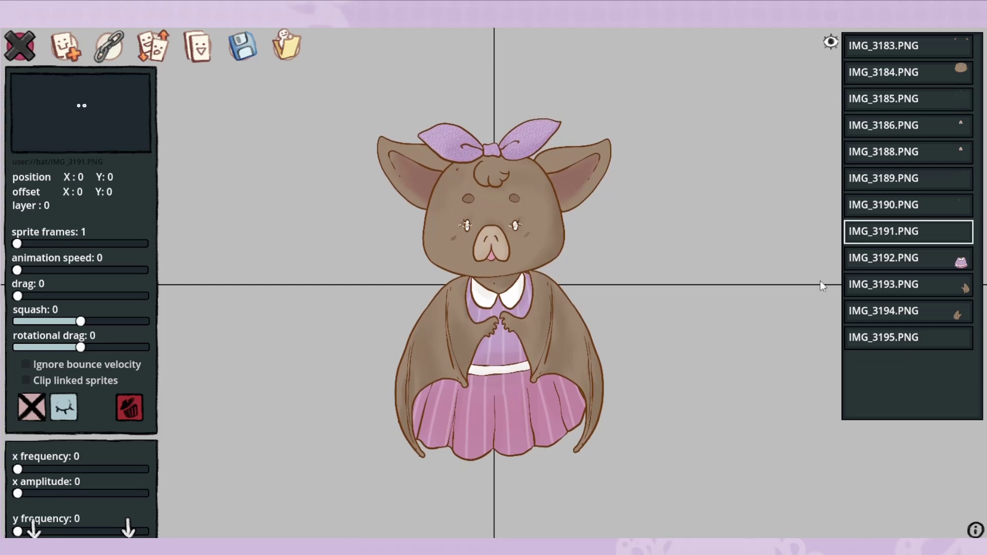
Turn off costume 1 for the eye sprite IMG_3190.PNG and deselect it
{"action": "left_click", "coordinate": [907, 206]}
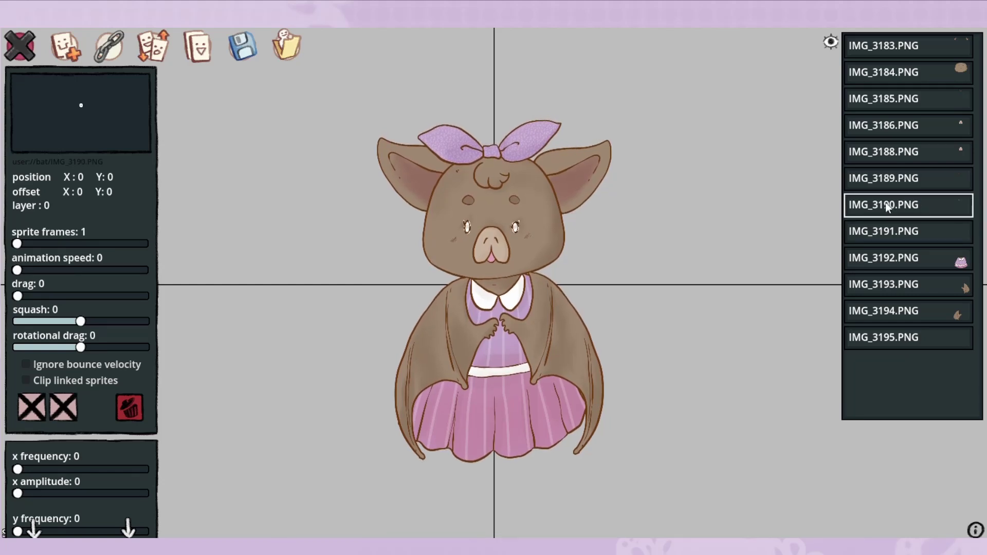
{"action": "scroll", "coordinate": [129, 446], "scroll_direction": "down", "scroll_amount": 6}
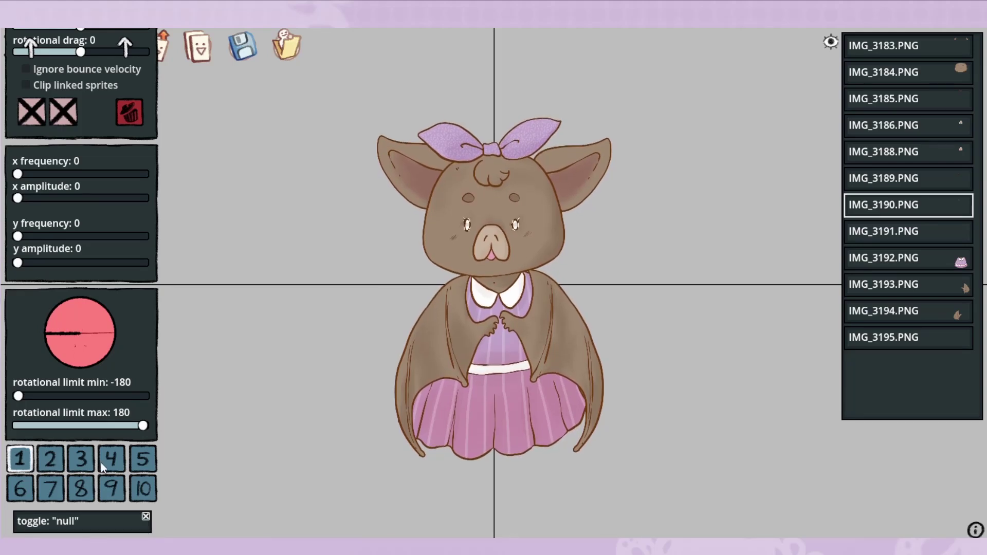
{"action": "left_click", "coordinate": [19, 460]}
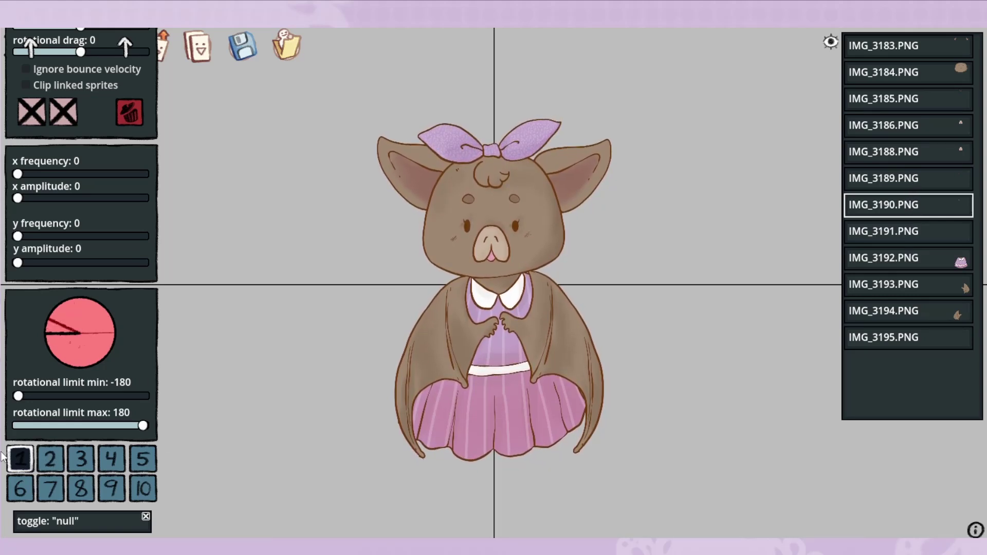
{"action": "left_click", "coordinate": [297, 280]}
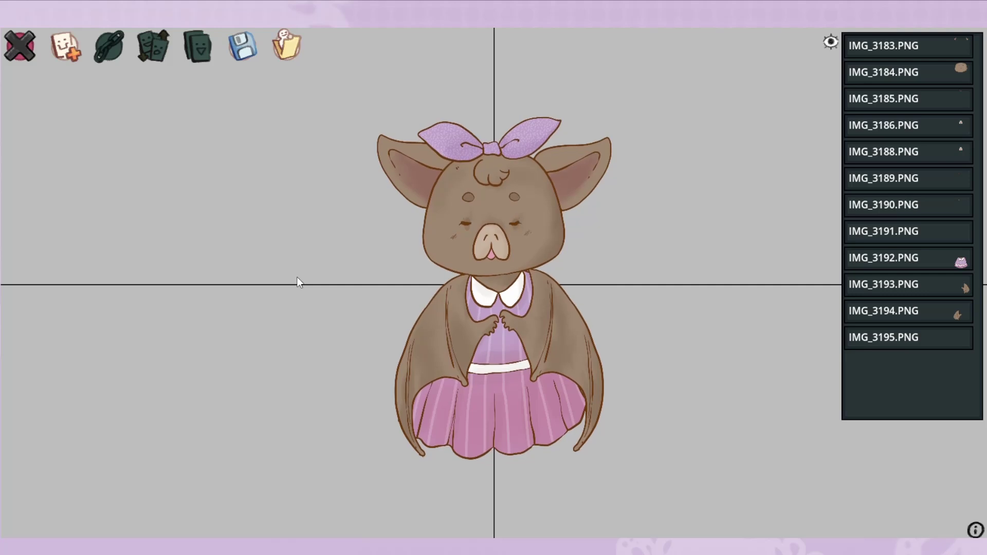
Switch back and forth between costumes 2 and 1 to compare the eyes, ending on costume 1
{"action": "key", "text": "2"}
{"action": "key", "text": "1"}
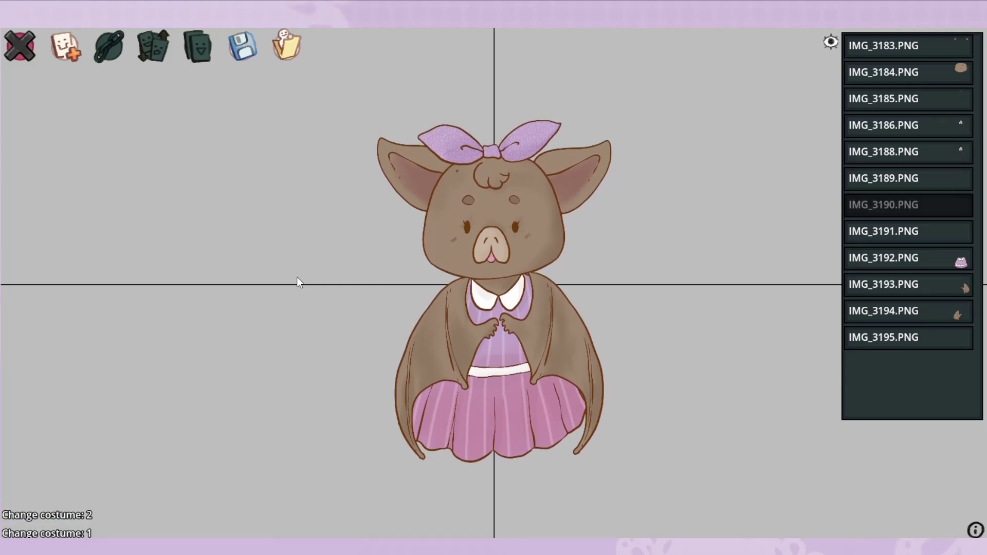
{"action": "key", "text": "2"}
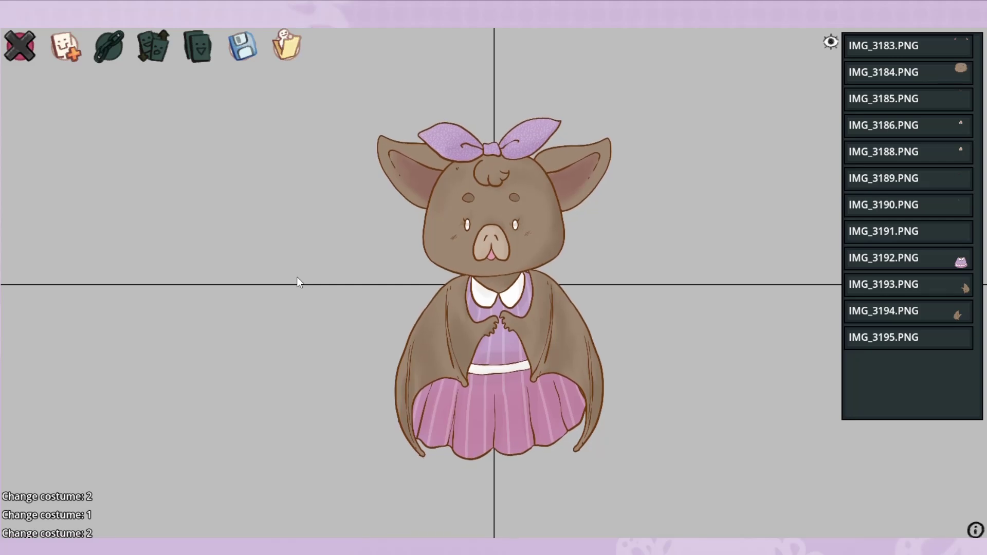
{"action": "key", "text": "1"}
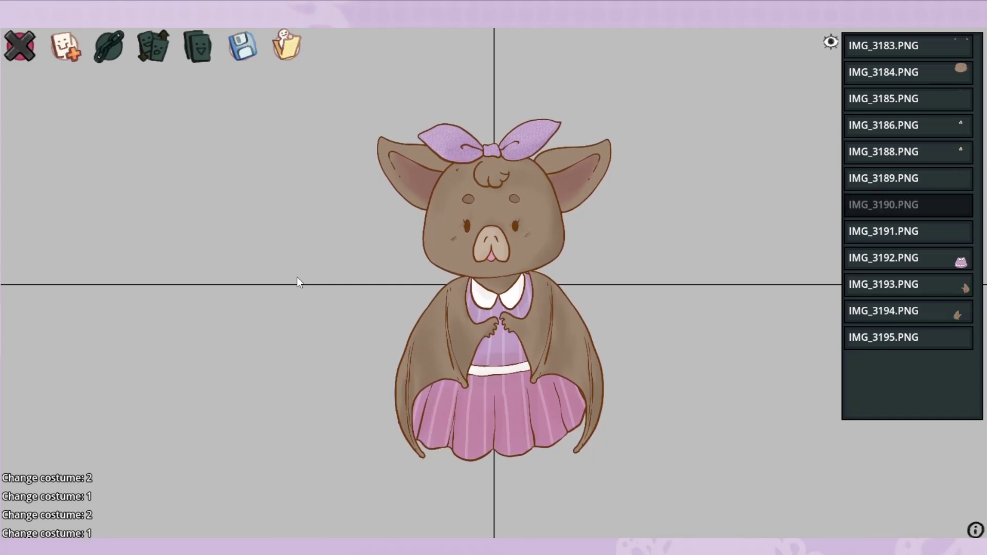
Turn off costume 2 for the eye sprite IMG_3189.PNG and switch the avatar to costume 2
{"action": "left_click", "coordinate": [912, 206]}
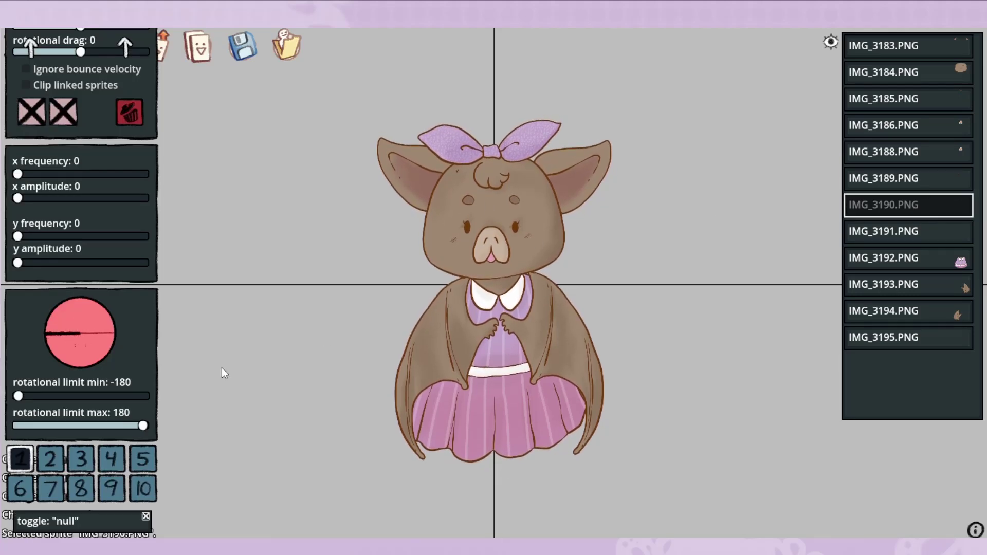
{"action": "left_click", "coordinate": [937, 180]}
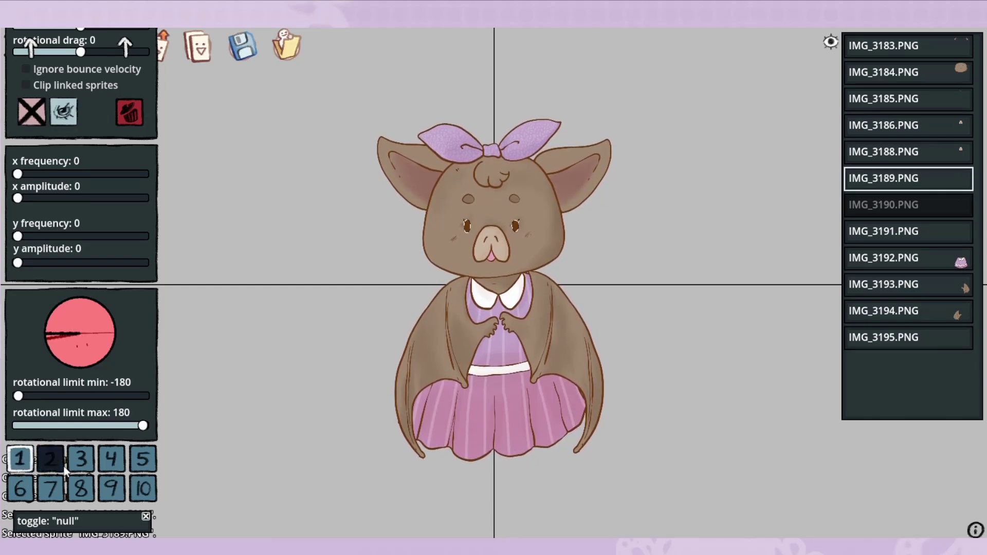
{"action": "left_click", "coordinate": [279, 227]}
{"action": "key", "text": "2"}
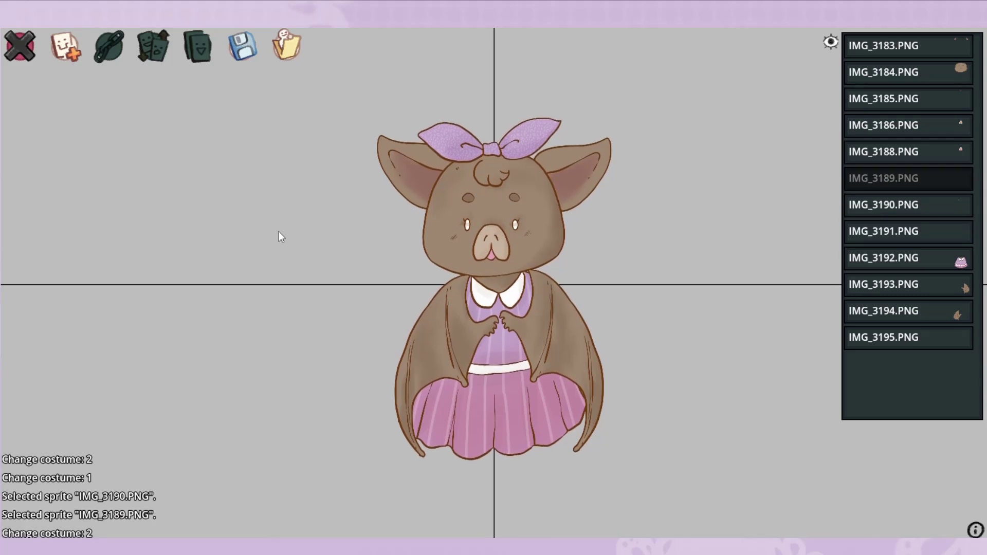
Set the blink visibility of eye sprite IMG_3190.PNG to open eyes, and switch the avatar to costume 1
{"action": "left_click", "coordinate": [918, 203]}
{"action": "left_click", "coordinate": [62, 113]}
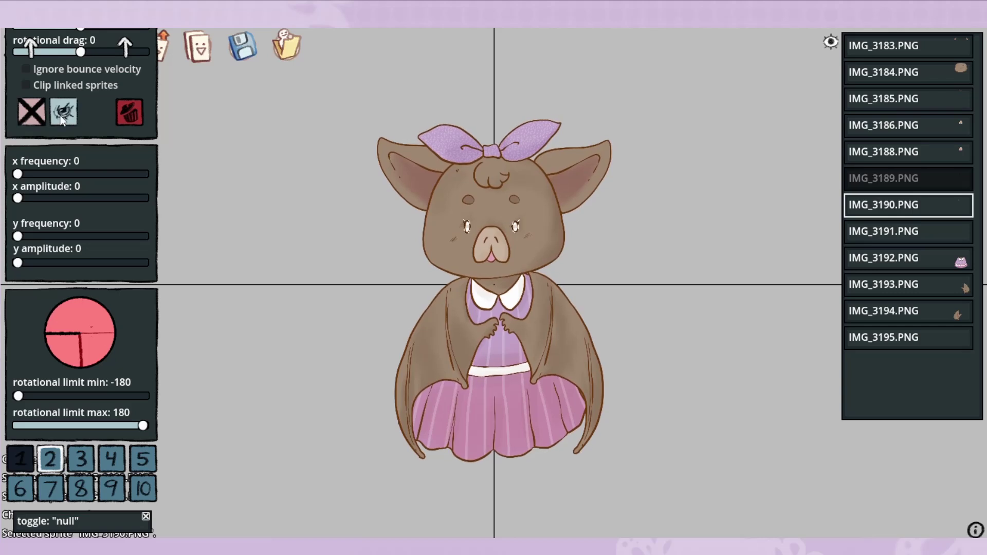
{"action": "left_click", "coordinate": [298, 165]}
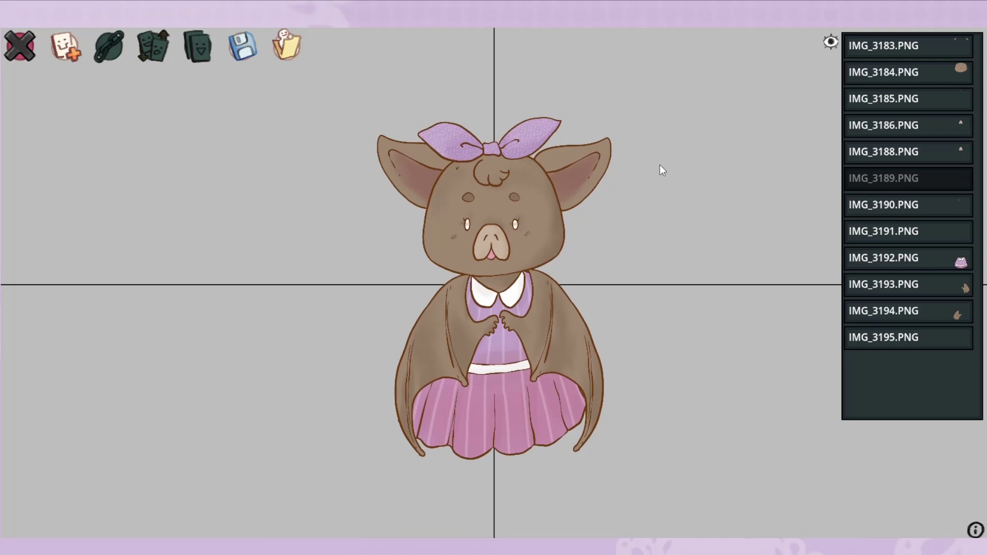
{"action": "key", "text": "1"}
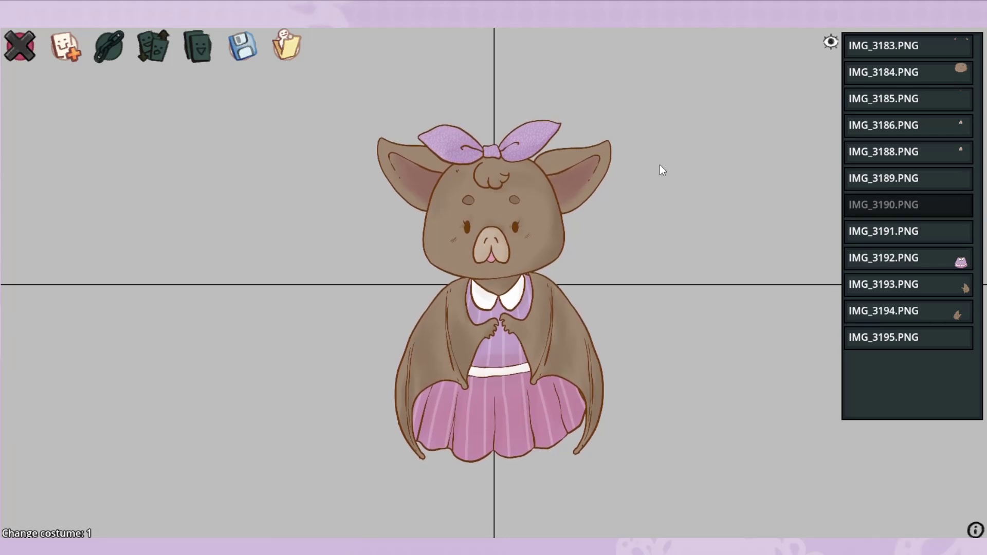
Set the talking visibility of mouth sprite IMG_3186.PNG to closed mouth and of IMG_3188.PNG to open mouth
{"action": "left_click", "coordinate": [928, 181]}
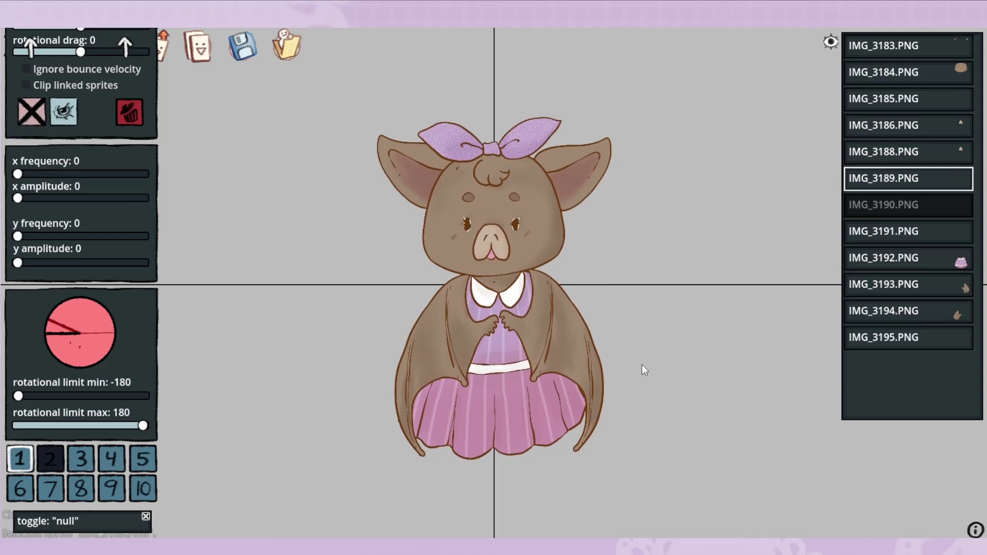
{"action": "left_click", "coordinate": [907, 260]}
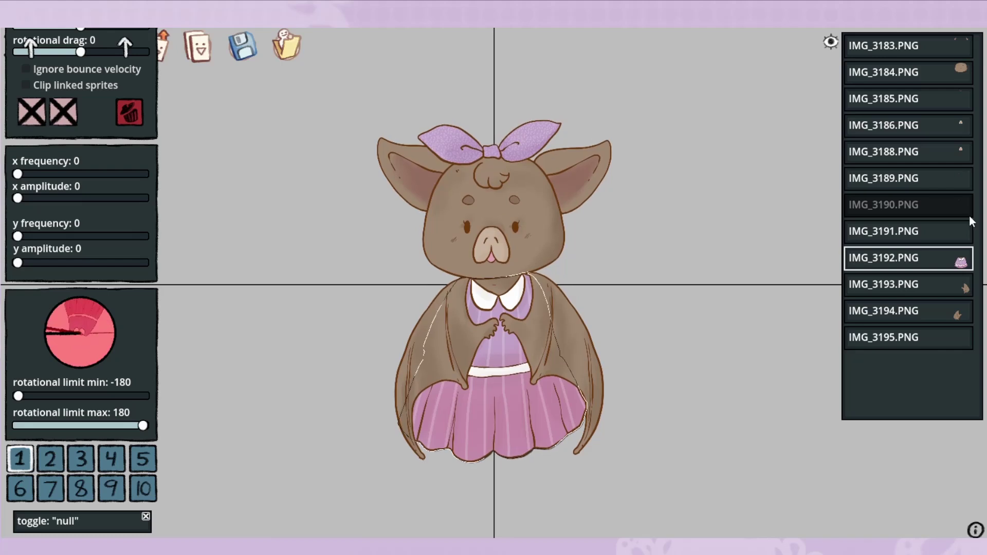
{"action": "left_click", "coordinate": [930, 125]}
{"action": "scroll", "coordinate": [52, 309], "scroll_direction": "up", "scroll_amount": 8}
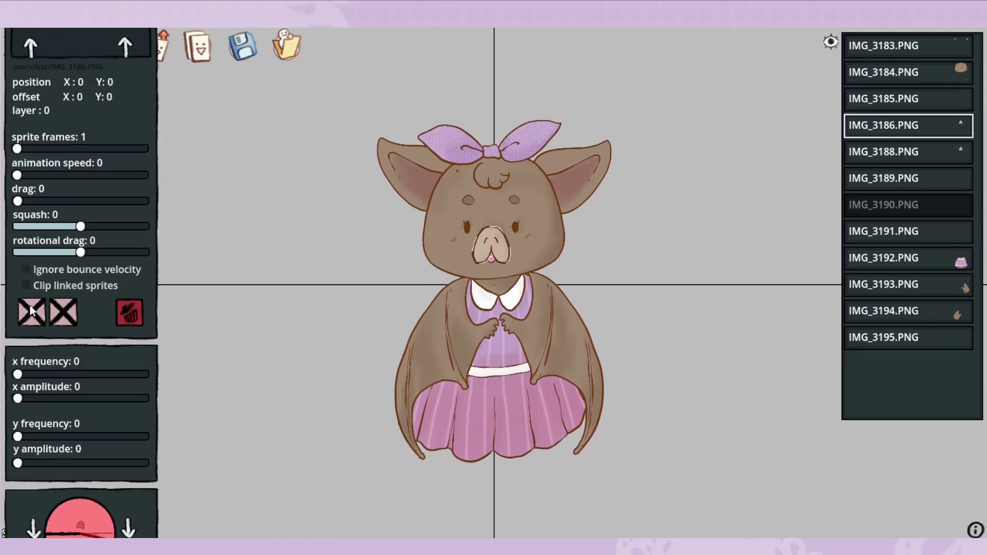
{"action": "left_click", "coordinate": [31, 312]}
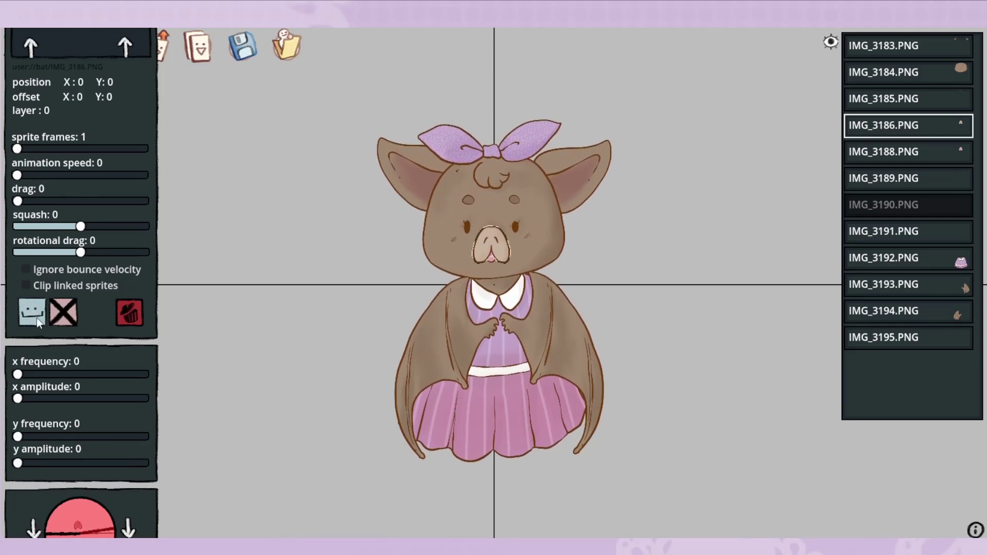
{"action": "left_click", "coordinate": [903, 152]}
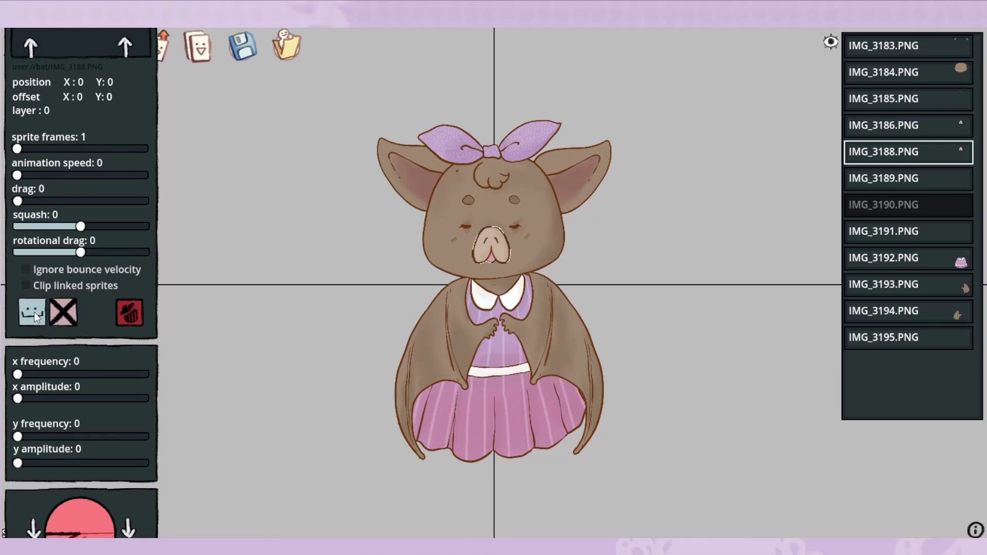
{"action": "left_click", "coordinate": [659, 206]}
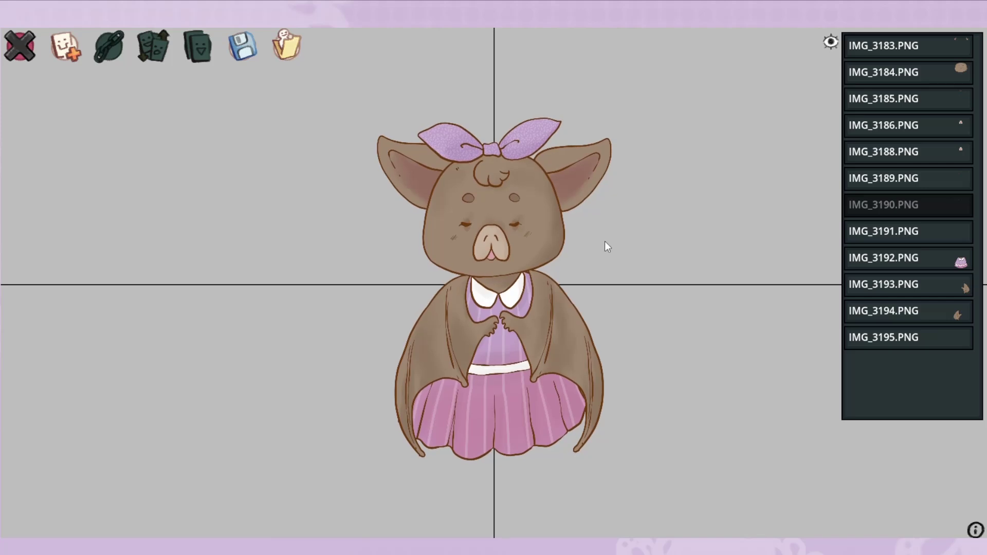
Preview the avatar outside edit mode, and back in the editor highlight the body sprite IMG_3192.PNG and head sprite IMG_3184.PNG
{"action": "left_click", "coordinate": [20, 45]}
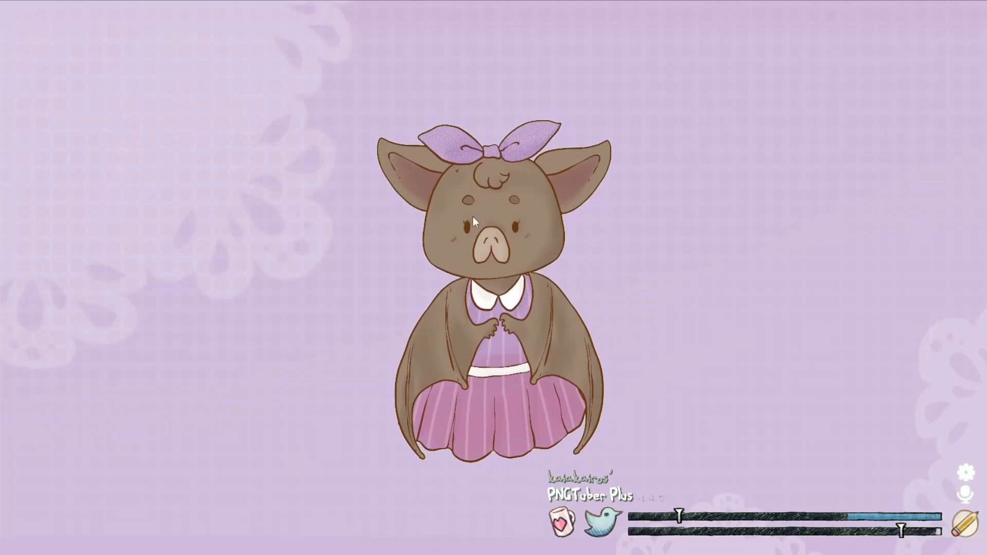
{"action": "left_click", "coordinate": [963, 525]}
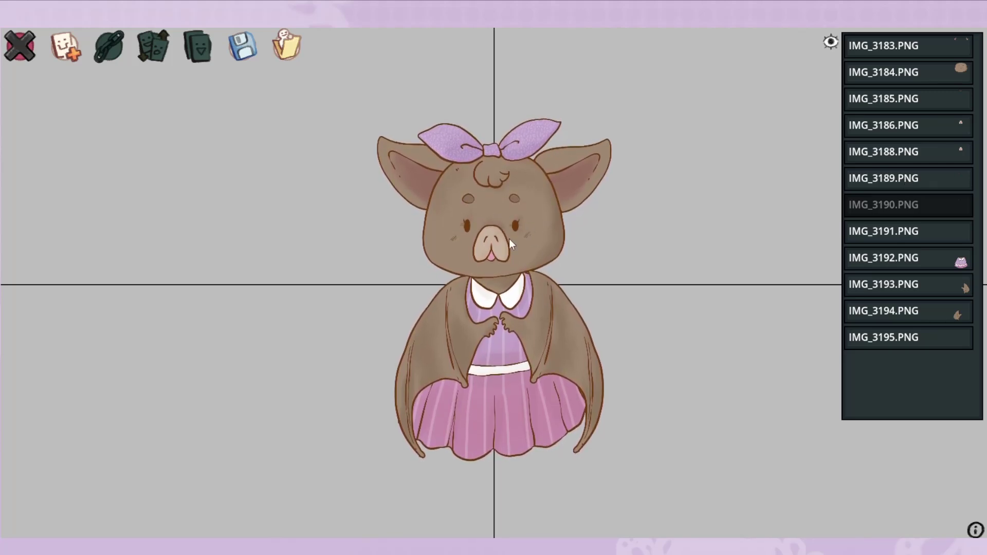
{"action": "left_click", "coordinate": [932, 50]}
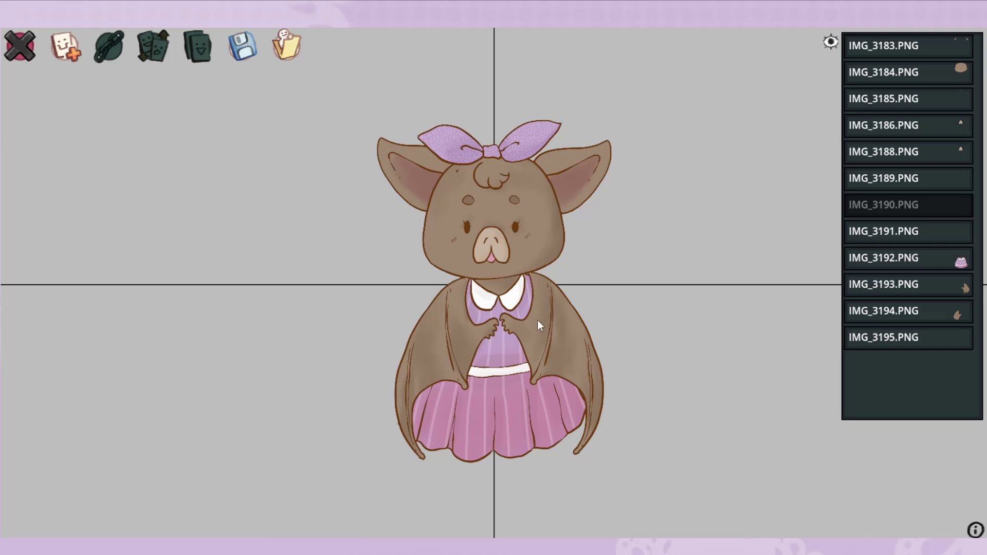
{"action": "left_click", "coordinate": [914, 261]}
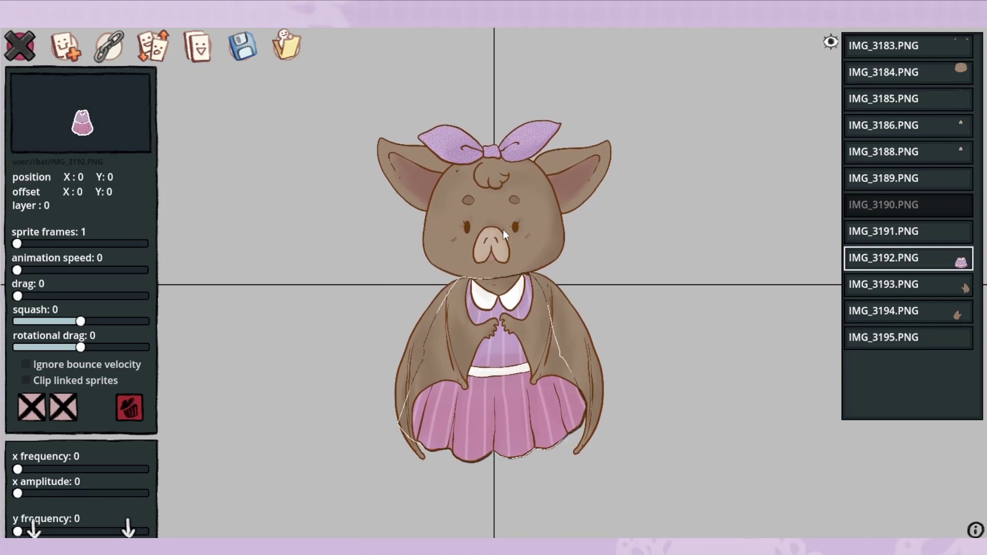
{"action": "left_click", "coordinate": [937, 72]}
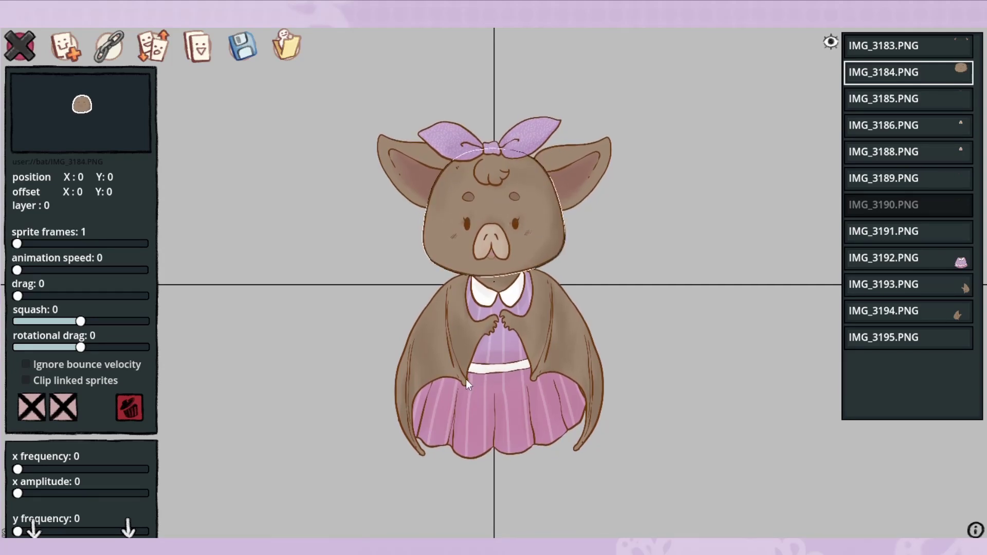
Link the ears sprite IMG_3183.PNG and the hair tuft sprite IMG_3185.PNG to the head sprite IMG_3184.PNG
{"action": "left_click", "coordinate": [922, 46]}
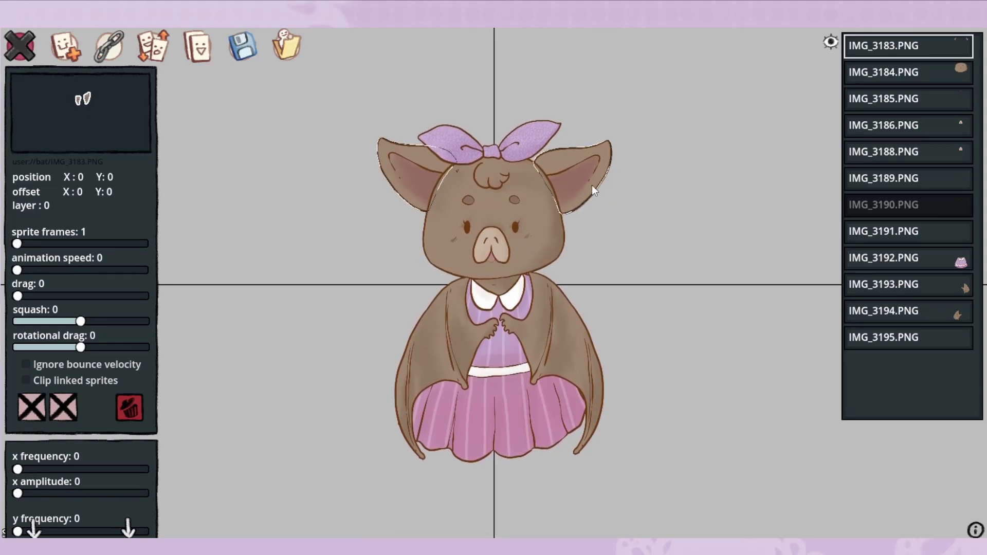
{"action": "left_click", "coordinate": [108, 50]}
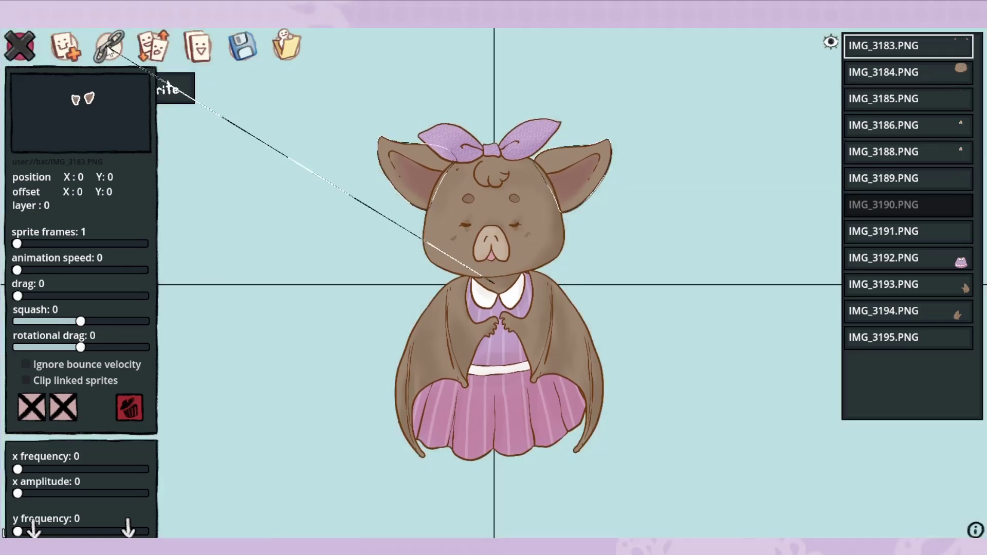
{"action": "left_click", "coordinate": [434, 230]}
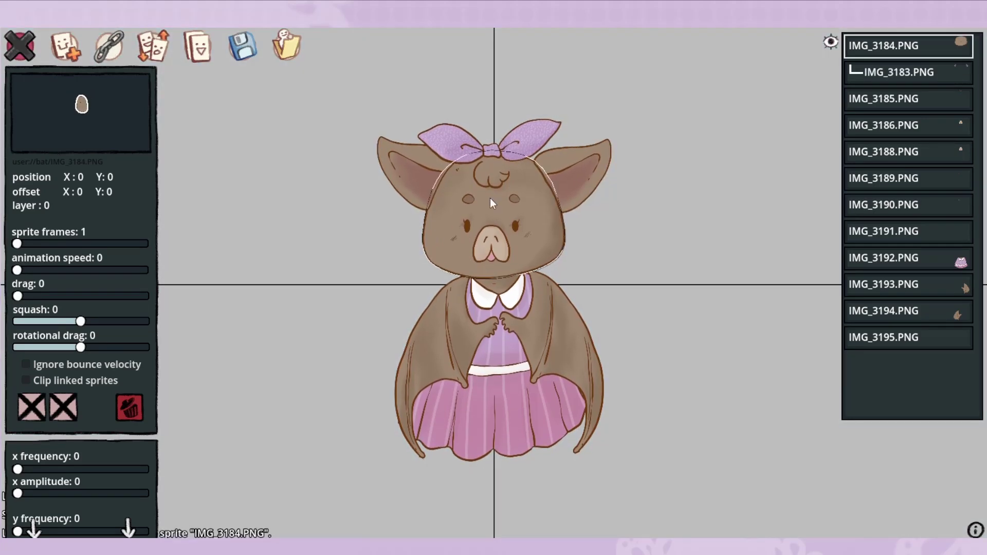
{"action": "left_click", "coordinate": [918, 101]}
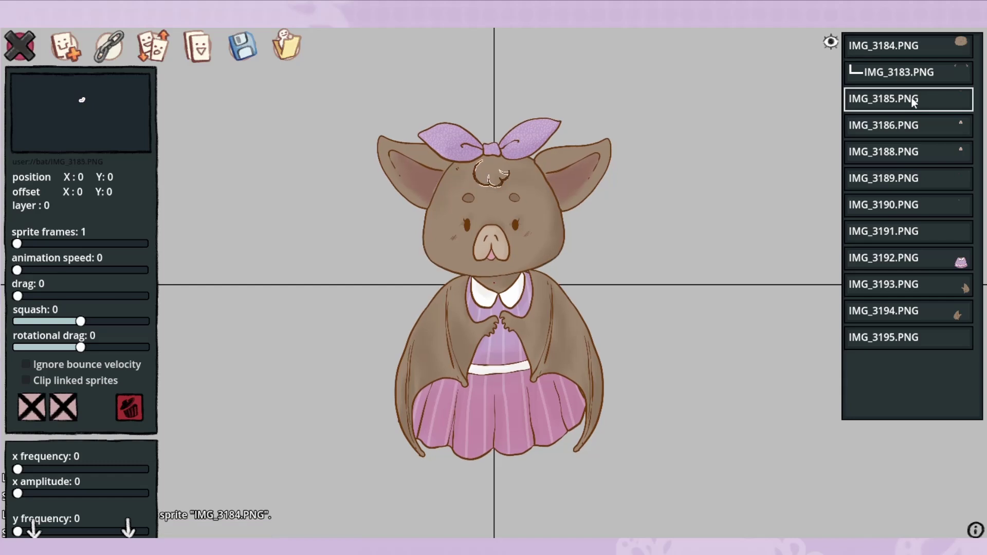
{"action": "left_click", "coordinate": [108, 49]}
{"action": "left_click", "coordinate": [440, 236]}
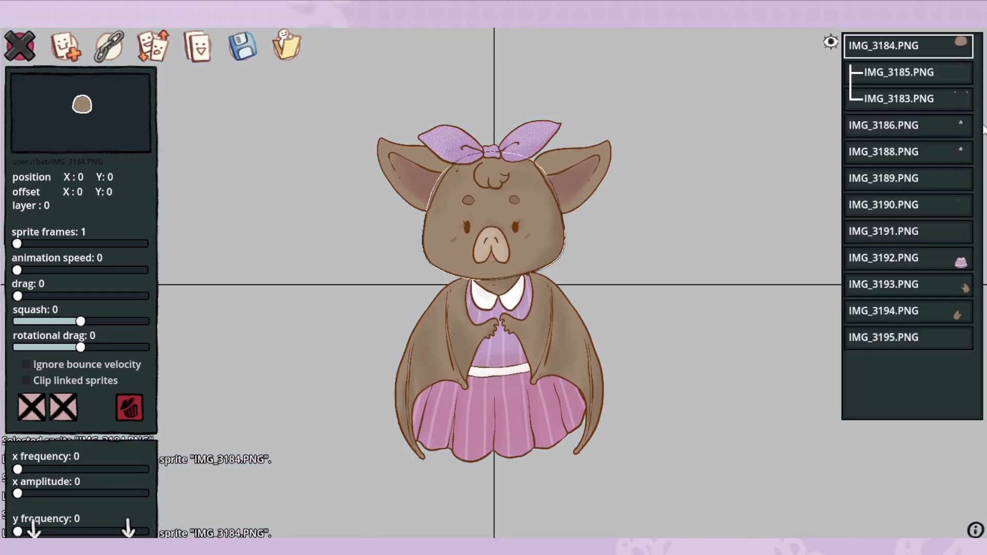
Link both mouth sprites, IMG_3186.PNG and IMG_3188.PNG, to the head sprite IMG_3184.PNG
{"action": "left_click", "coordinate": [926, 127]}
{"action": "left_click", "coordinate": [108, 47]}
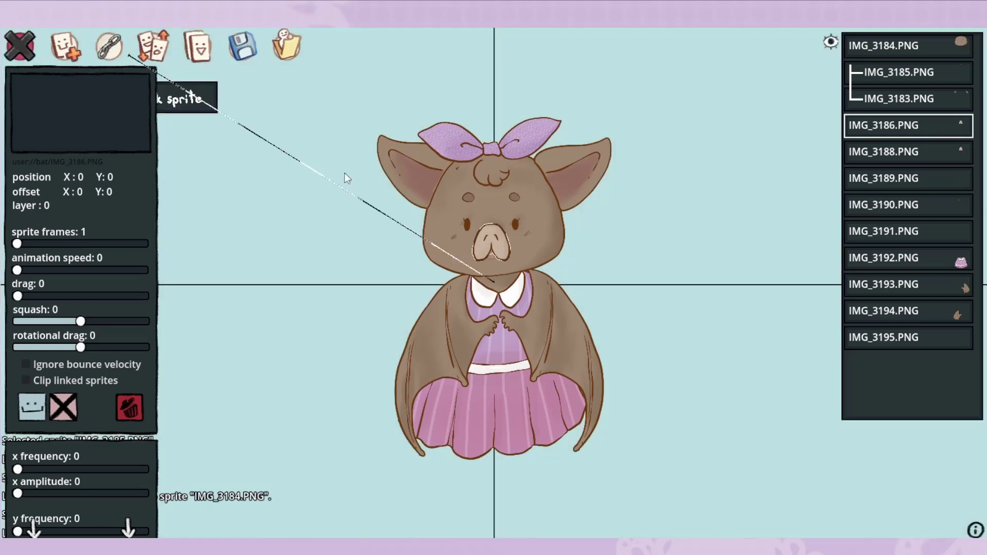
{"action": "left_click", "coordinate": [469, 251]}
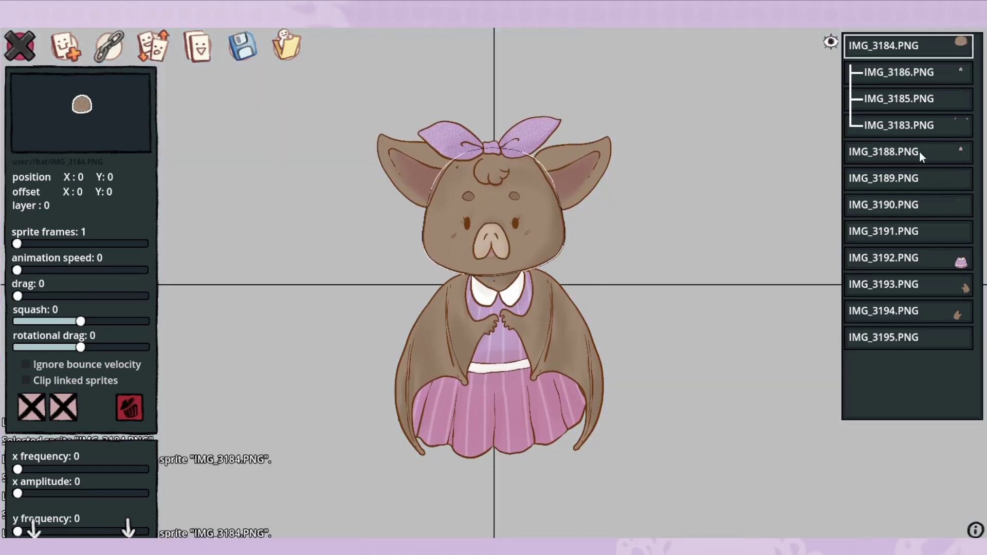
{"action": "left_click", "coordinate": [919, 152]}
{"action": "left_click", "coordinate": [108, 47]}
{"action": "left_click", "coordinate": [444, 246]}
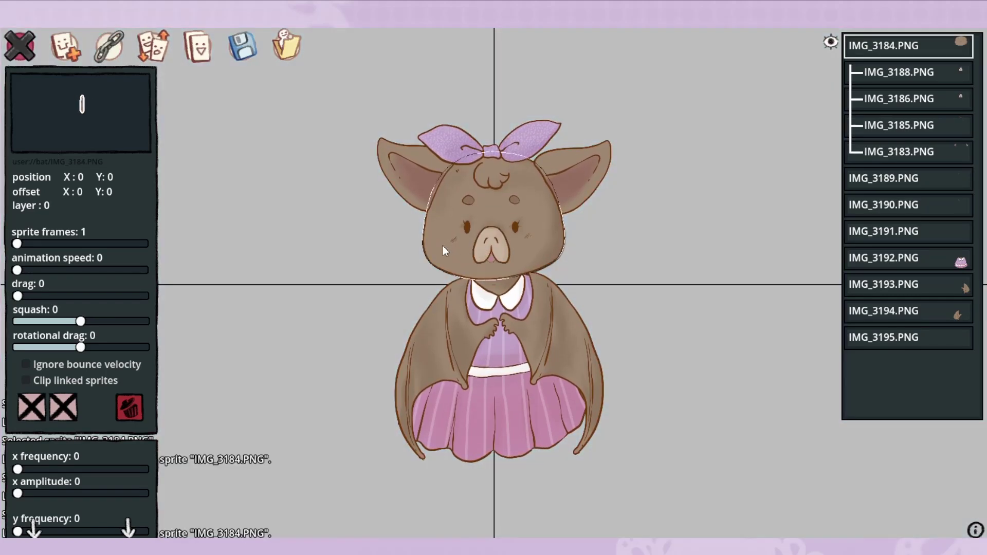
Link the eye sprites IMG_3189.PNG, IMG_3190.PNG and IMG_3191.PNG to the head sprite IMG_3184.PNG
{"action": "left_click", "coordinate": [921, 179]}
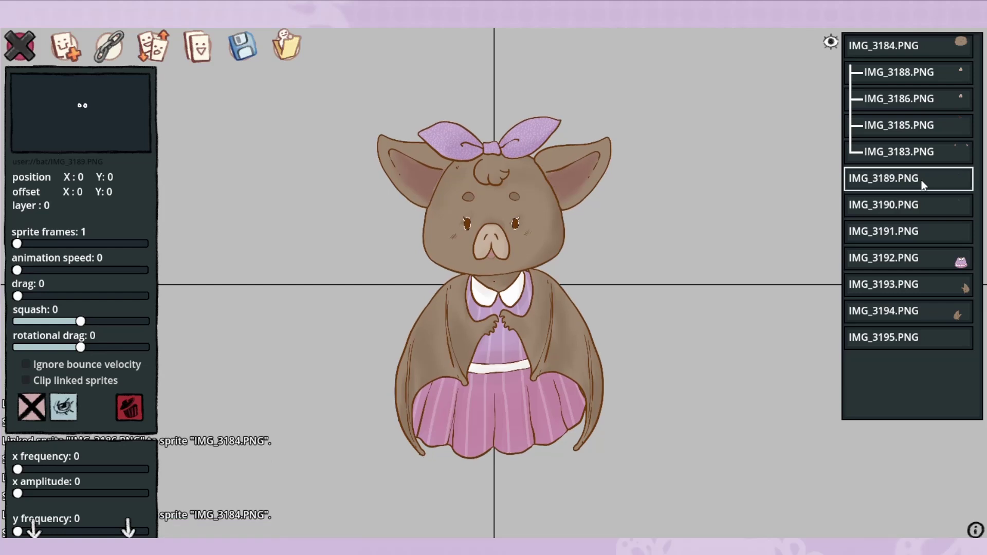
{"action": "left_click", "coordinate": [112, 47]}
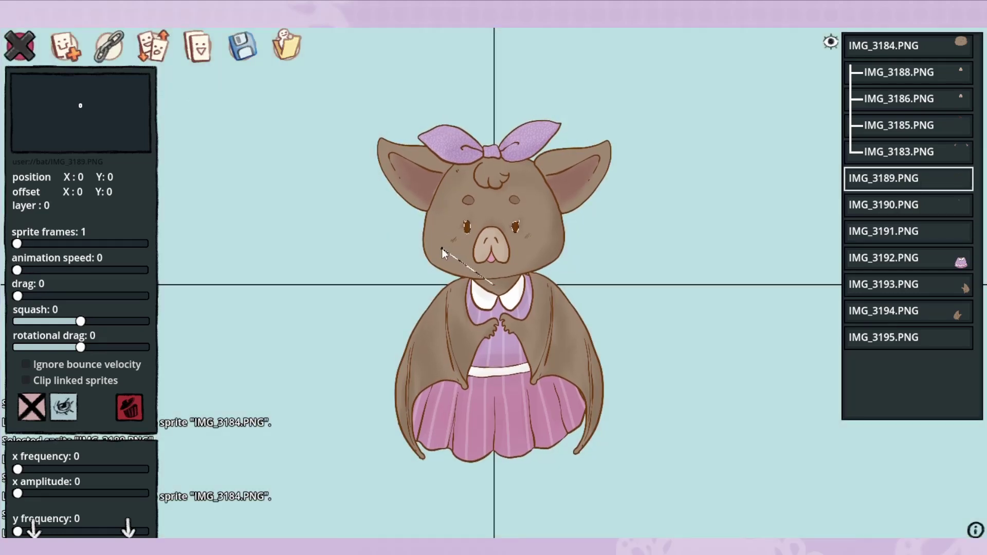
{"action": "left_click", "coordinate": [463, 237]}
{"action": "left_click", "coordinate": [917, 206]}
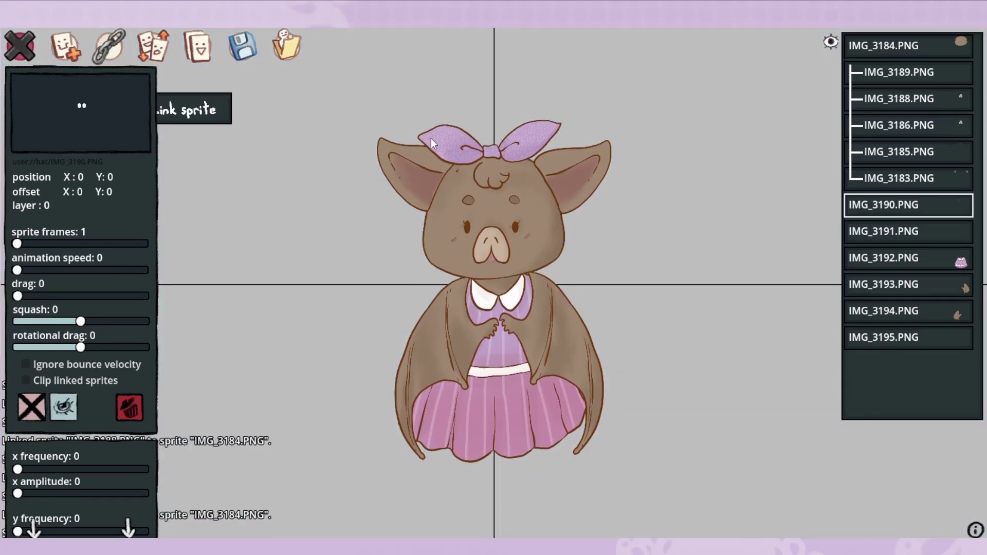
{"action": "left_click", "coordinate": [113, 46]}
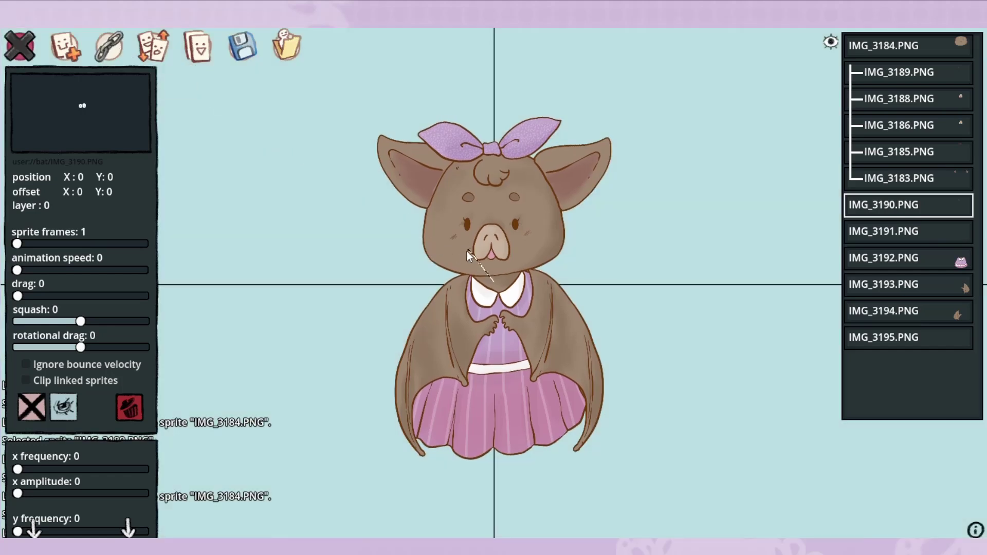
{"action": "left_click", "coordinate": [494, 221]}
{"action": "left_click", "coordinate": [915, 234]}
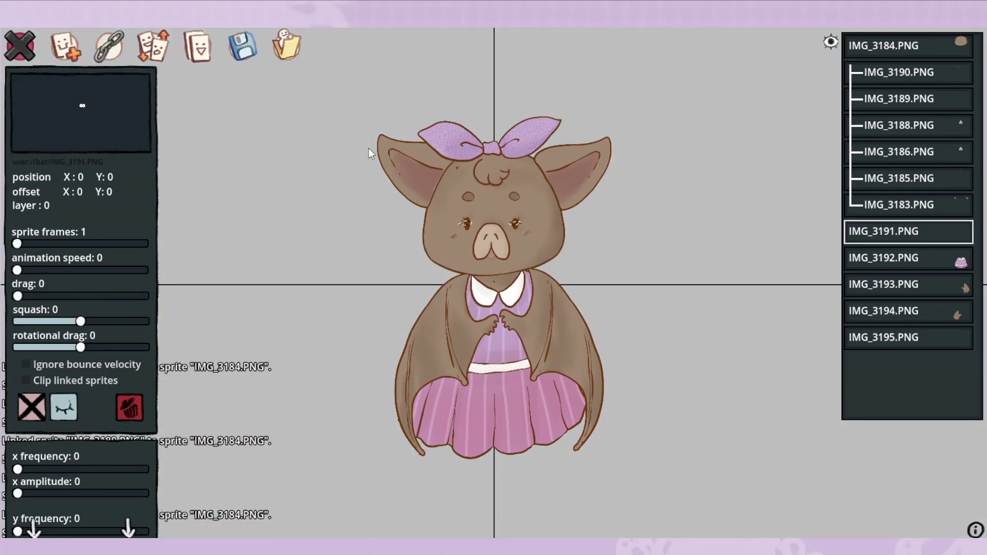
{"action": "left_click", "coordinate": [110, 47]}
{"action": "left_click", "coordinate": [446, 243]}
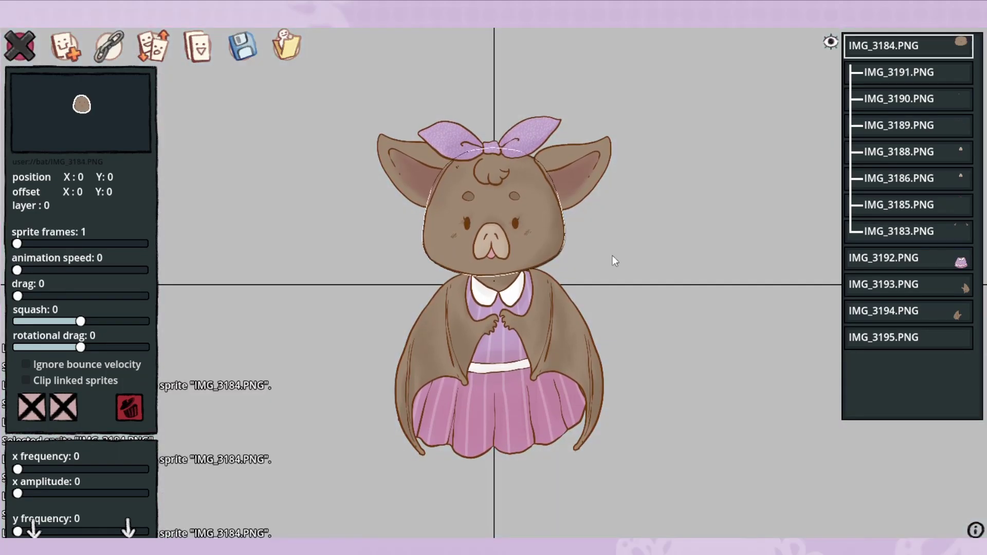
Link the head sprite IMG_3184.PNG to the dress body sprite IMG_3192.PNG
{"action": "left_click", "coordinate": [900, 259]}
{"action": "left_click", "coordinate": [911, 71]}
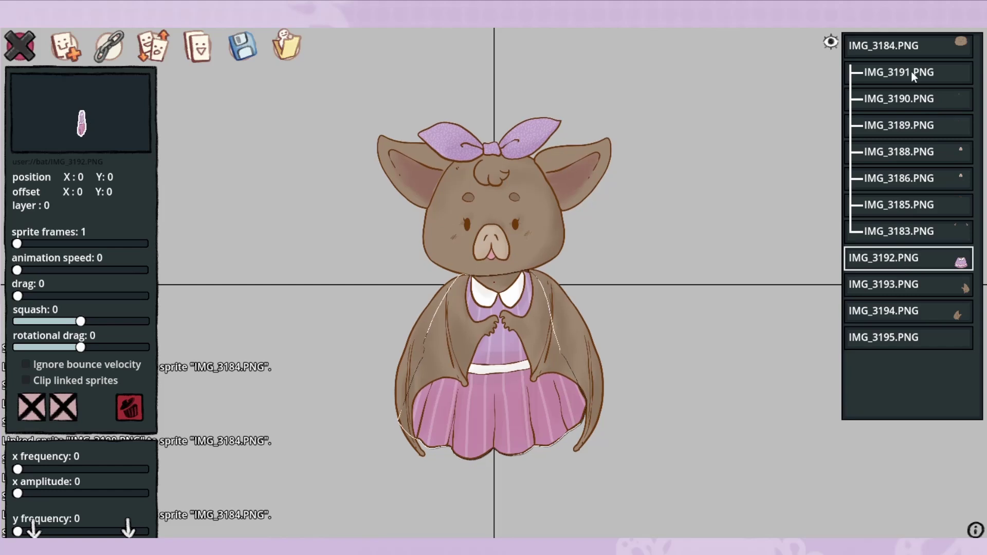
{"action": "left_click", "coordinate": [922, 44]}
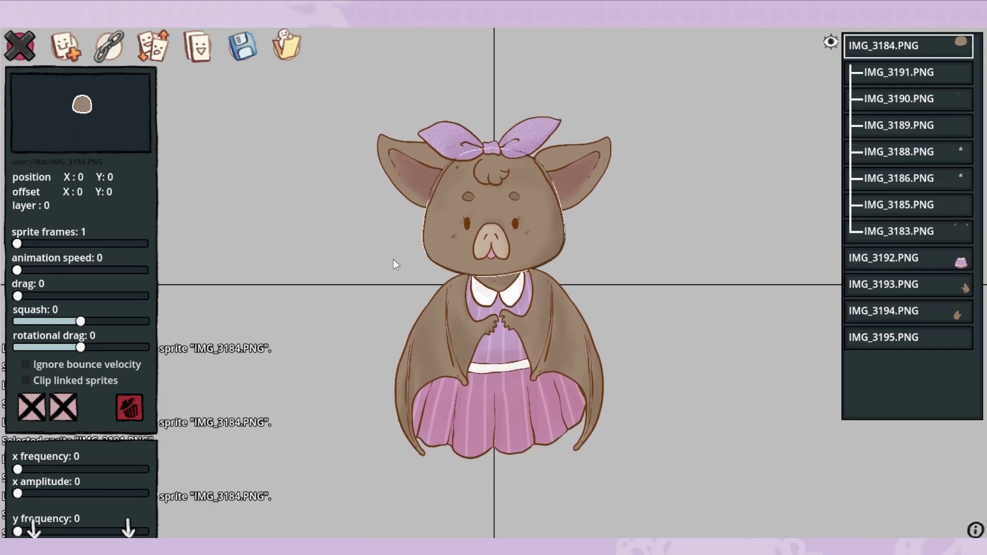
{"action": "left_click", "coordinate": [110, 47]}
{"action": "left_click", "coordinate": [507, 387]}
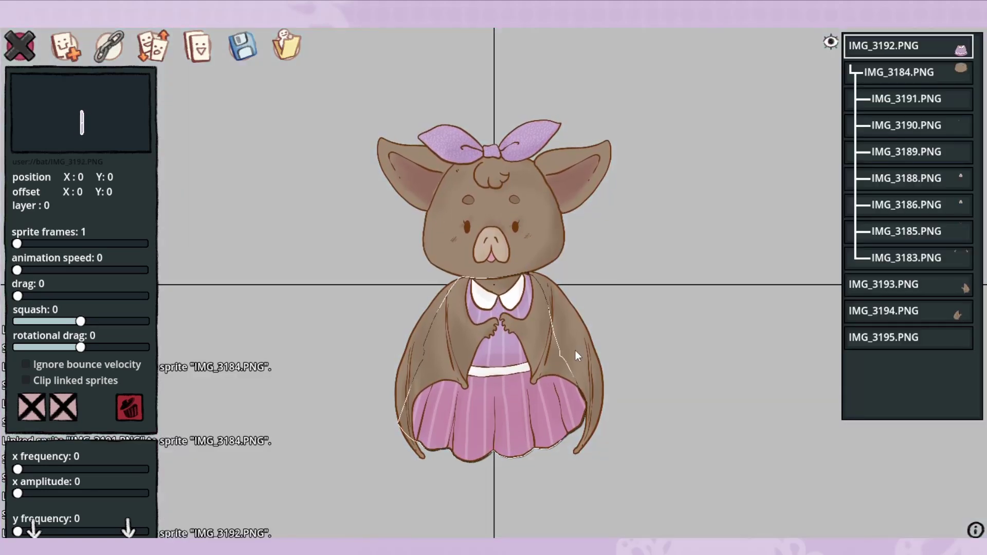
Link the bow sprite IMG_3195.PNG to the head sprite IMG_3184.PNG
{"action": "left_click", "coordinate": [930, 286]}
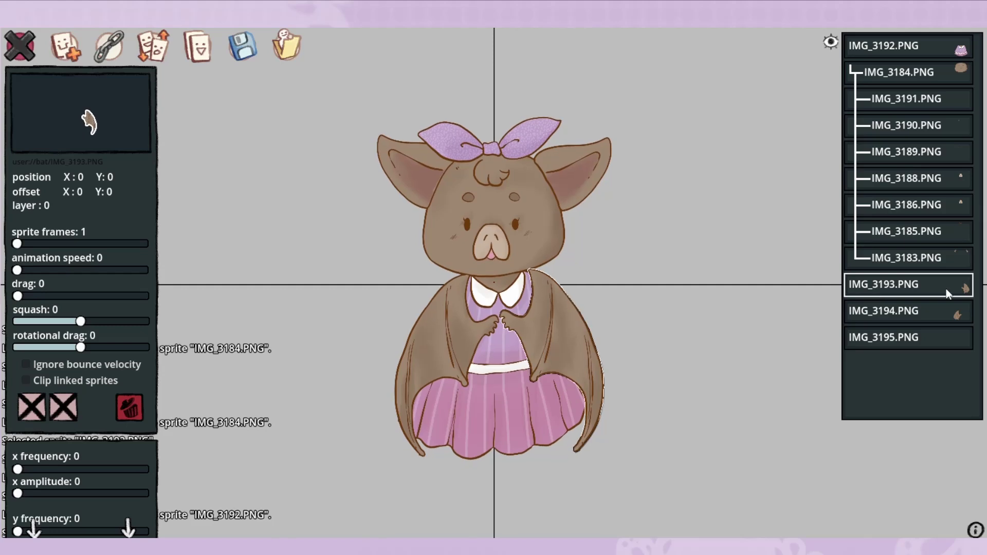
{"action": "left_click", "coordinate": [912, 340]}
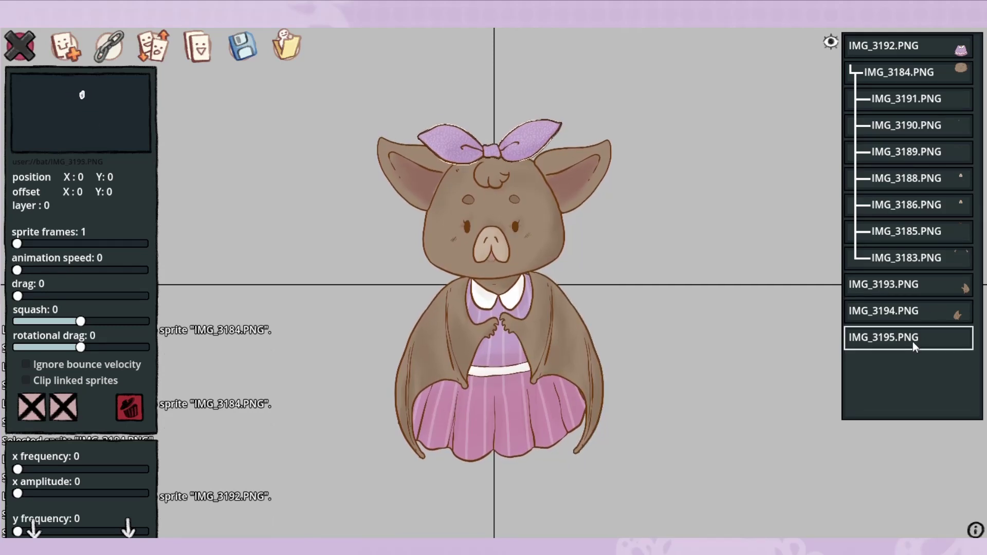
{"action": "left_click", "coordinate": [144, 47]}
{"action": "left_click", "coordinate": [437, 229]}
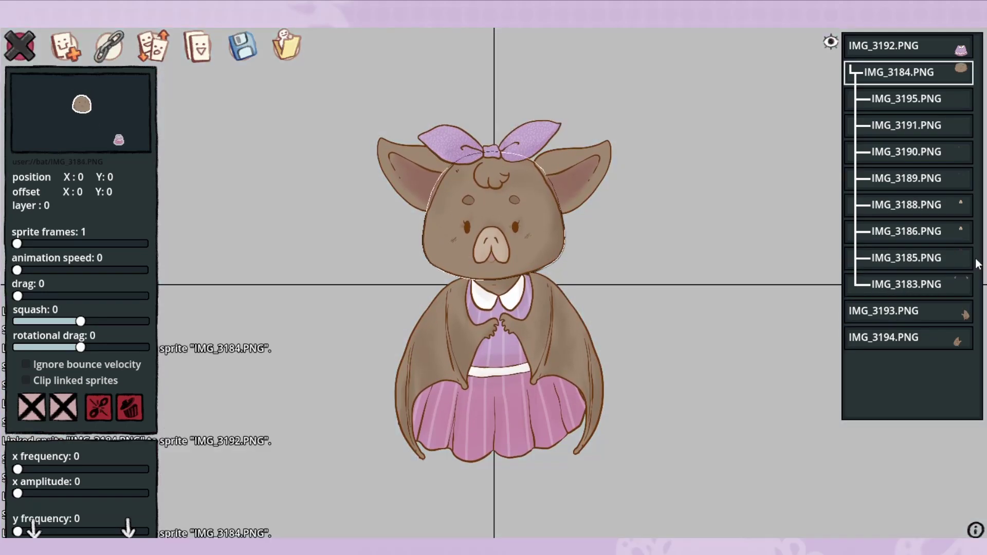
Link the two wing sprites, IMG_3193.PNG and IMG_3194.PNG, to the dress body sprite IMG_3192.PNG
{"action": "left_click", "coordinate": [925, 311]}
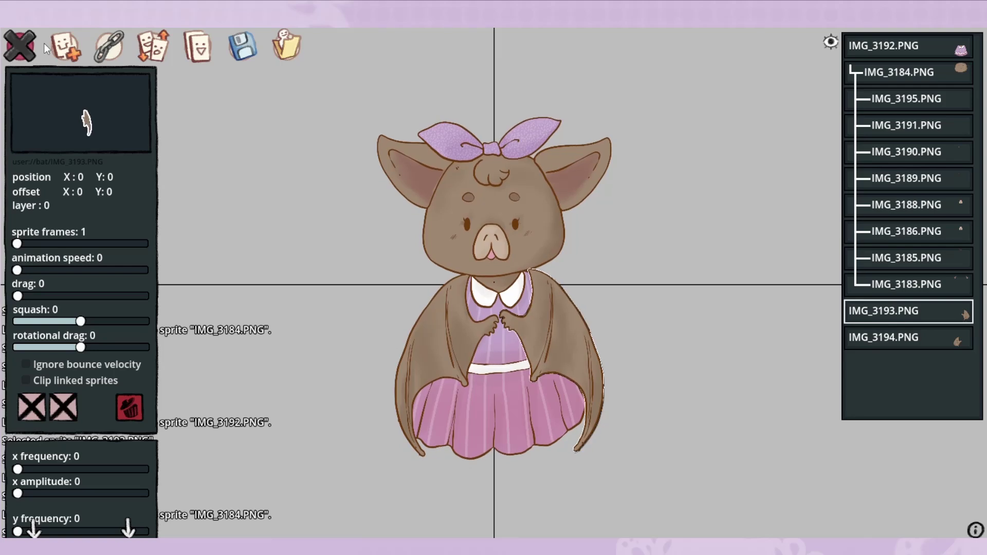
{"action": "left_click", "coordinate": [146, 49]}
{"action": "left_click", "coordinate": [497, 382]}
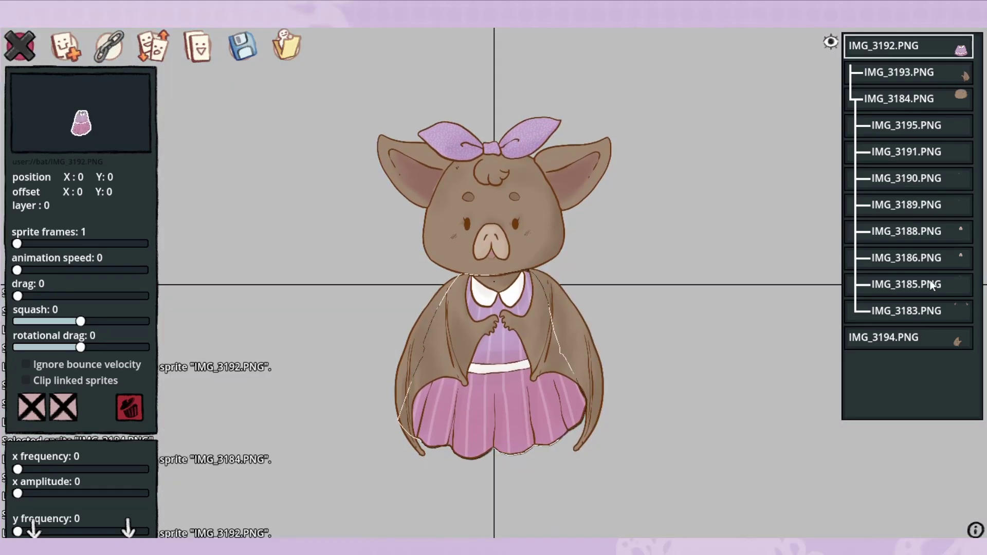
{"action": "left_click", "coordinate": [936, 341]}
{"action": "left_click", "coordinate": [146, 48]}
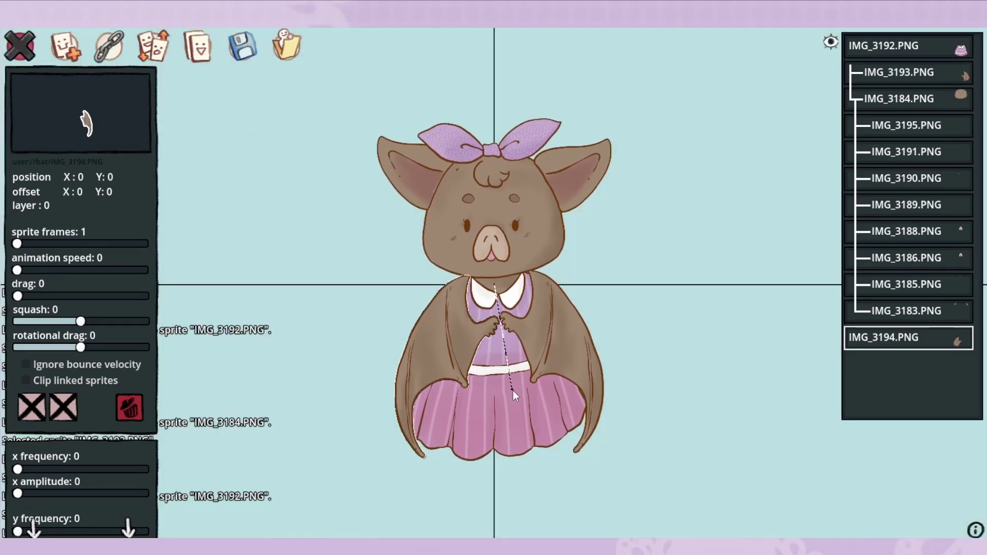
{"action": "left_click", "coordinate": [513, 394]}
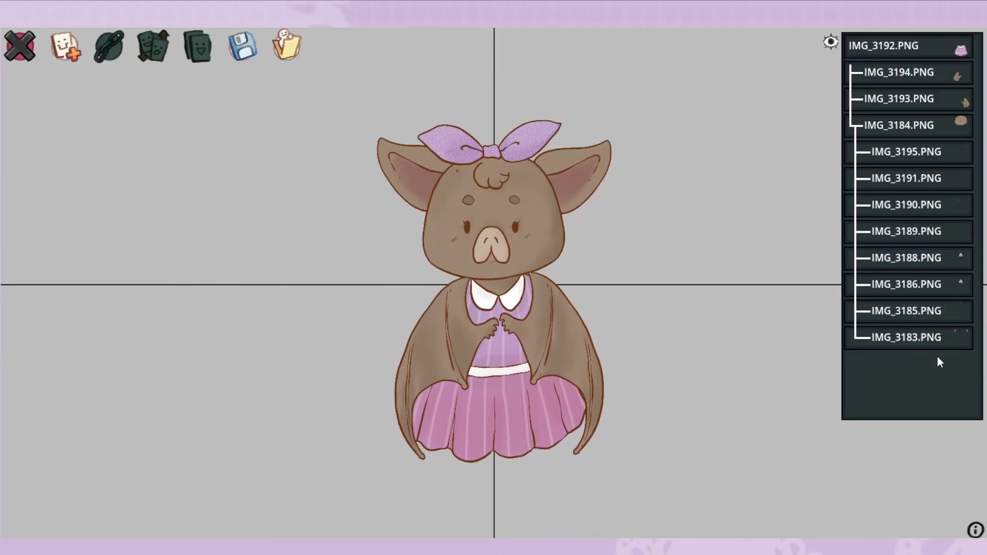
Set the squash of the ears sprite IMG_3183.PNG to 1 and preview the avatar outside editing mode
{"action": "left_click", "coordinate": [926, 337]}
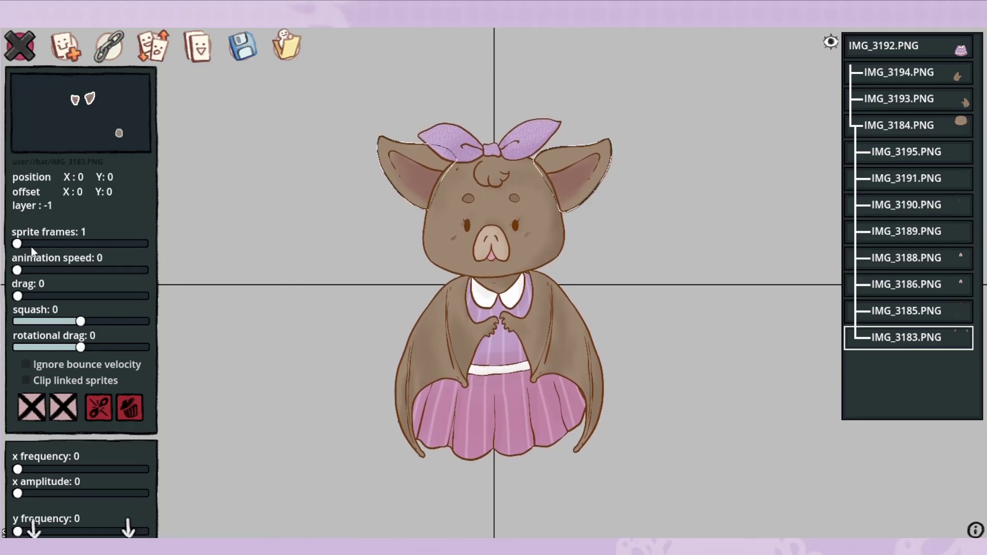
{"action": "scroll", "coordinate": [25, 270], "scroll_direction": "down", "scroll_amount": 5}
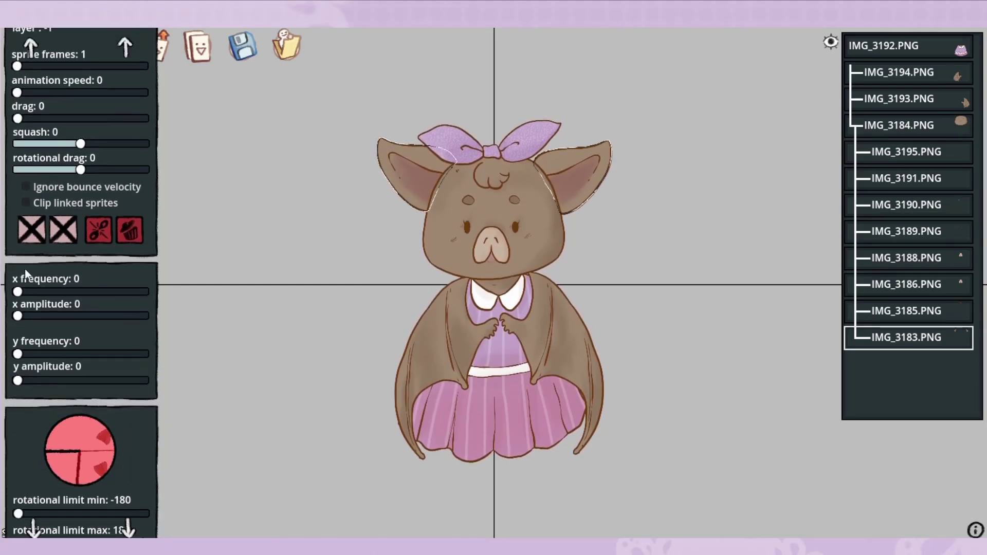
{"action": "scroll", "coordinate": [25, 269], "scroll_direction": "down", "scroll_amount": 2}
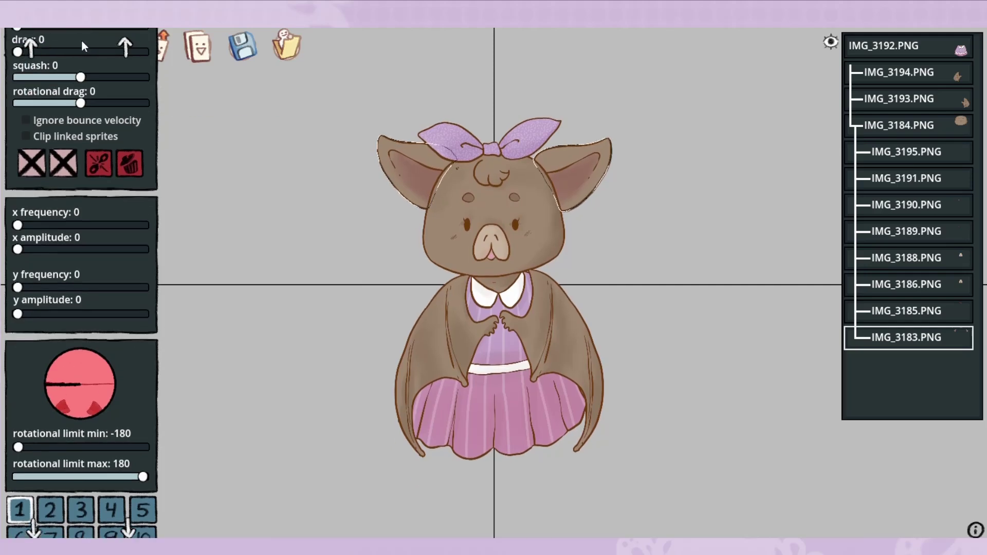
{"action": "scroll", "coordinate": [81, 39], "scroll_direction": "up", "scroll_amount": 7}
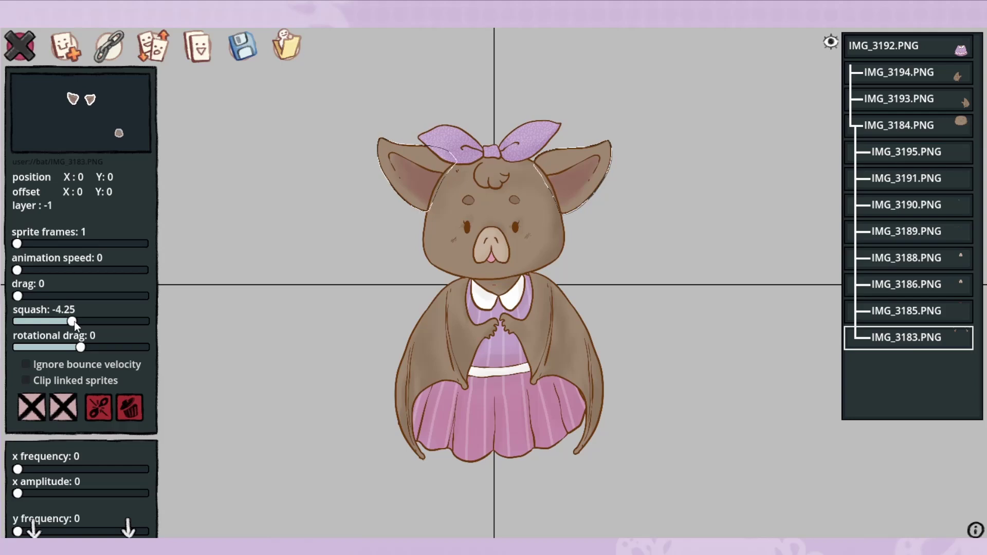
{"action": "left_click_drag", "start_coordinate": [74, 322], "coordinate": [82, 322]}
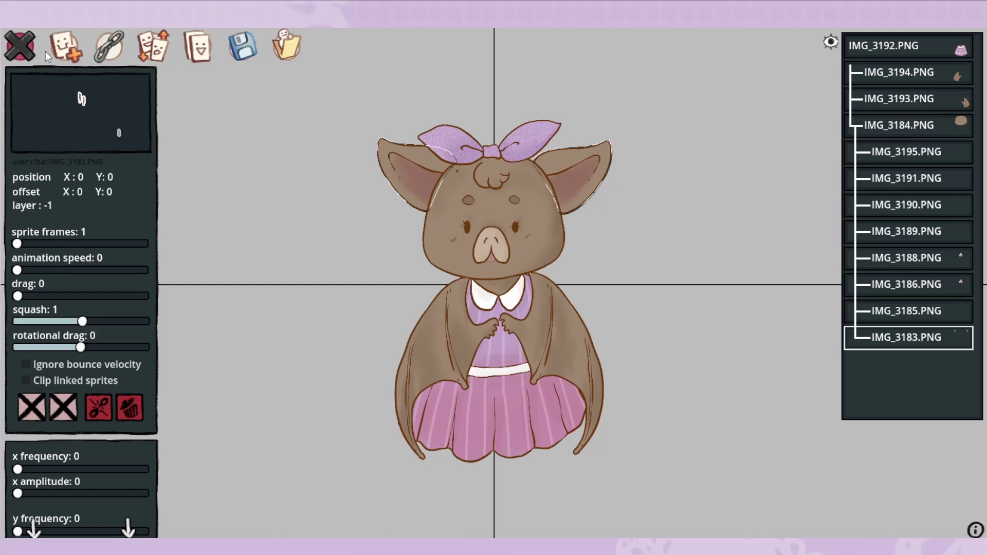
{"action": "left_click", "coordinate": [20, 47]}
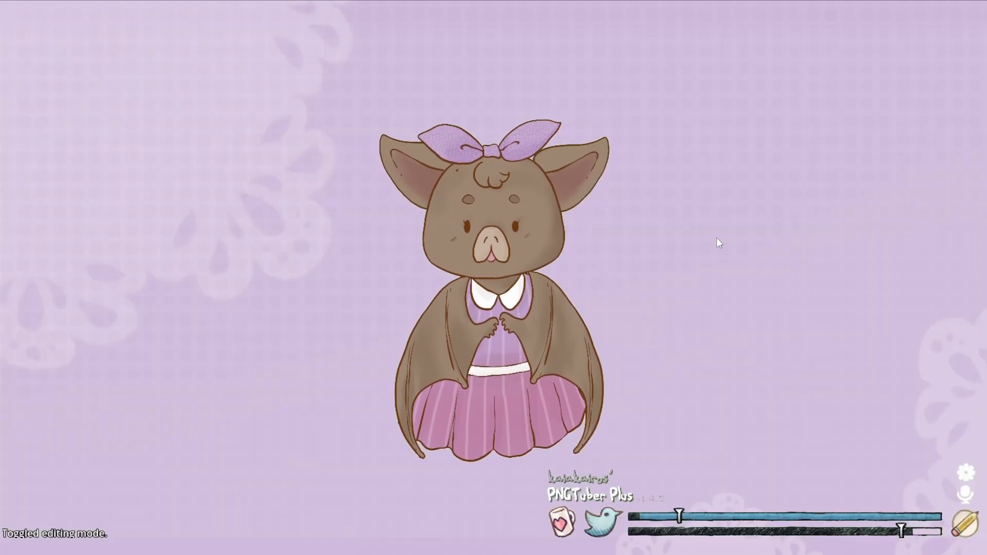
{"action": "left_click", "coordinate": [961, 522]}
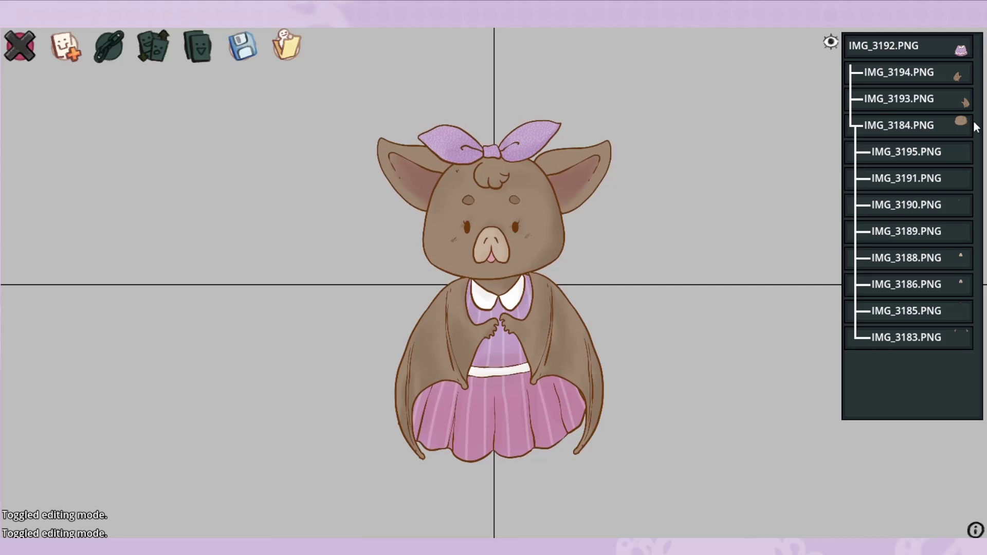
Set the squash of the hair tuft sprite IMG_3185.PNG to -0.5, keeping its rotational drag at 0
{"action": "left_click", "coordinate": [938, 339]}
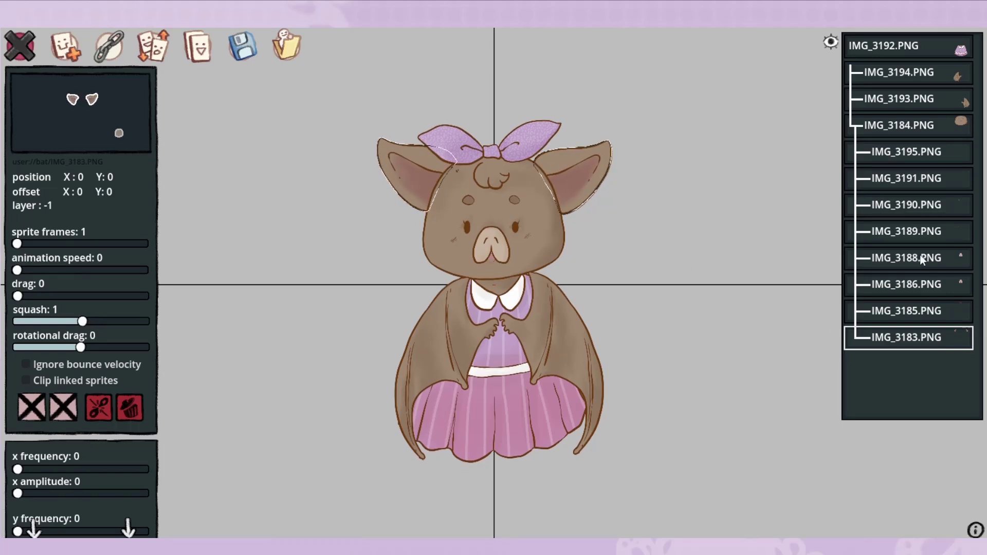
{"action": "left_click", "coordinate": [930, 195]}
{"action": "left_click", "coordinate": [928, 178]}
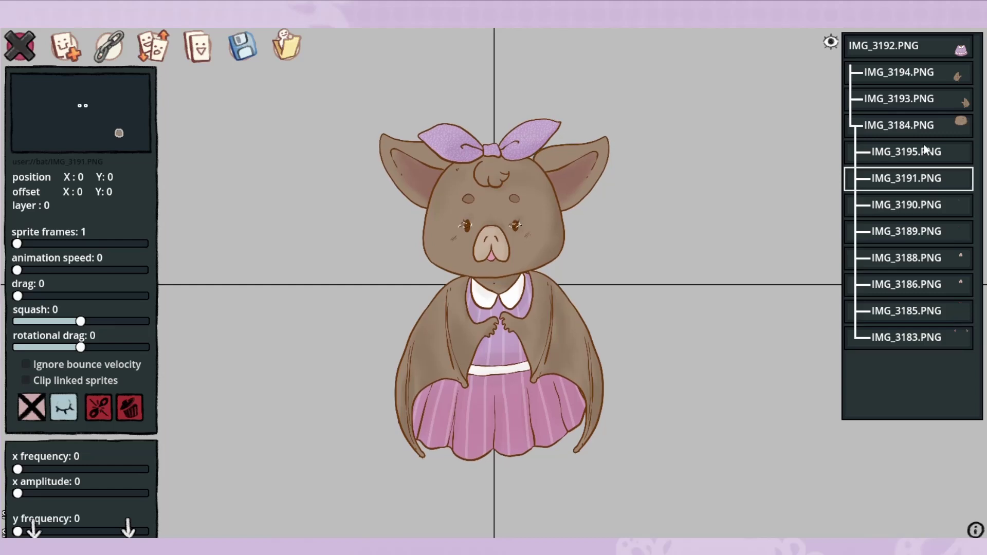
{"action": "left_click", "coordinate": [926, 150]}
{"action": "left_click", "coordinate": [920, 231]}
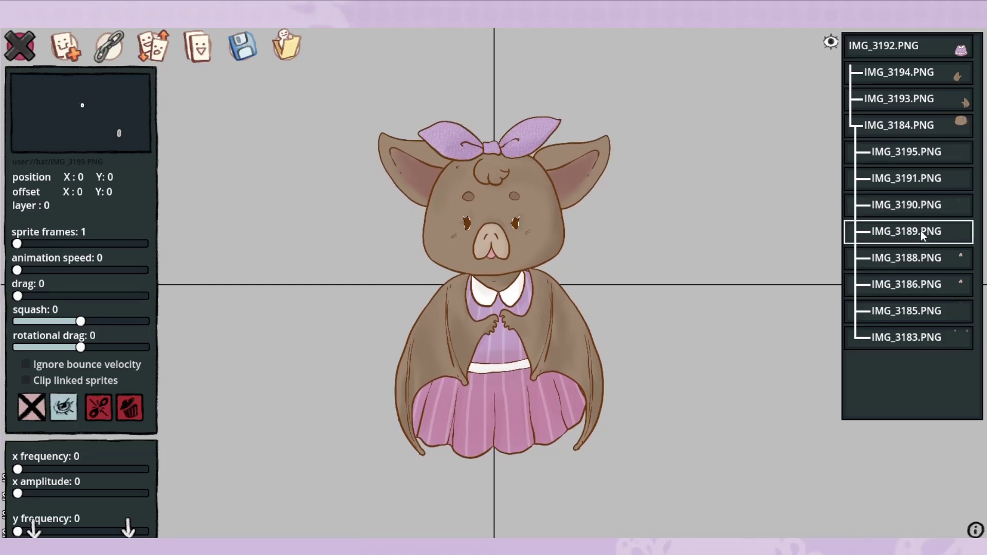
{"action": "left_click", "coordinate": [921, 311]}
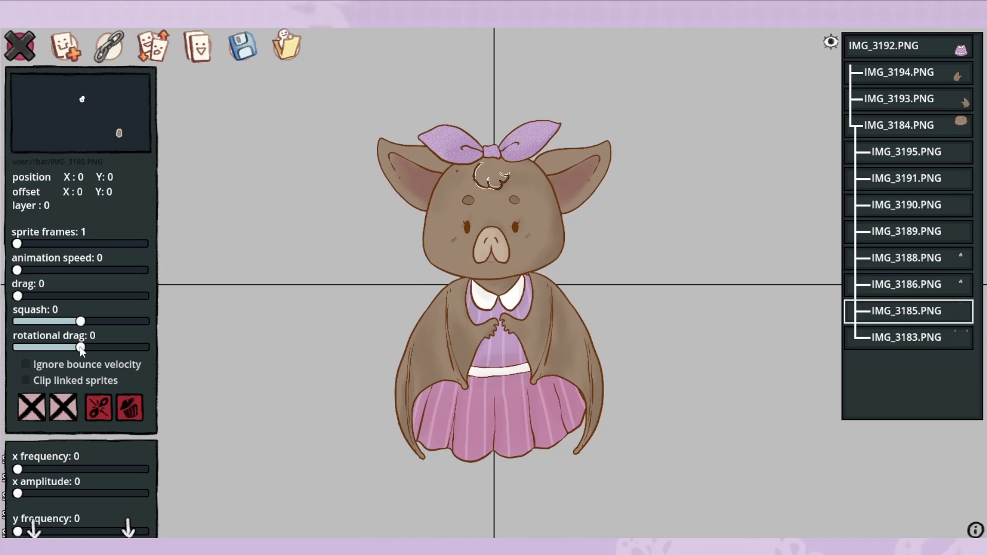
{"action": "mouse_move", "coordinate": [81, 347]}
{"action": "left_mouse_down"}
{"action": "mouse_move", "coordinate": [68, 348]}
{"action": "mouse_move", "coordinate": [78, 348]}
{"action": "left_mouse_up"}
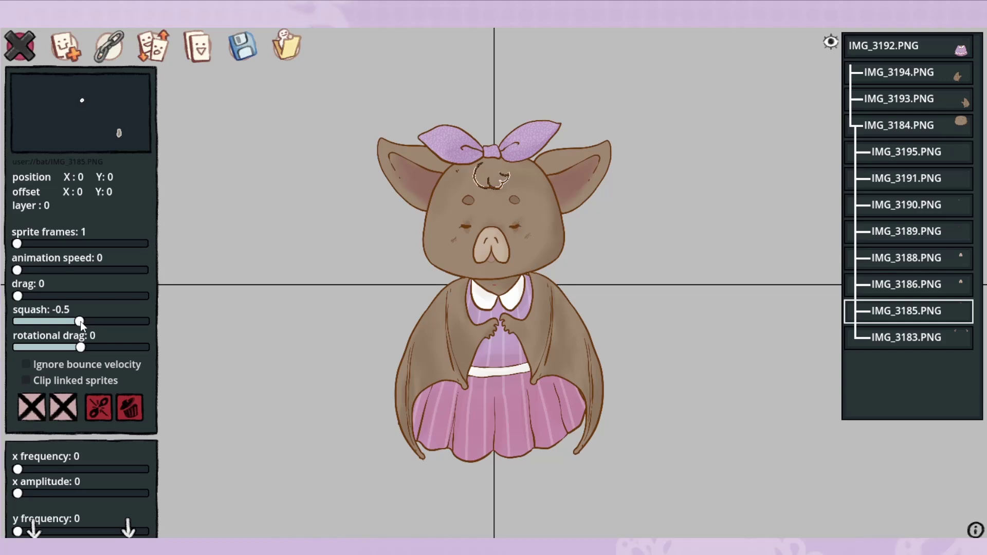
{"action": "left_click", "coordinate": [202, 231]}
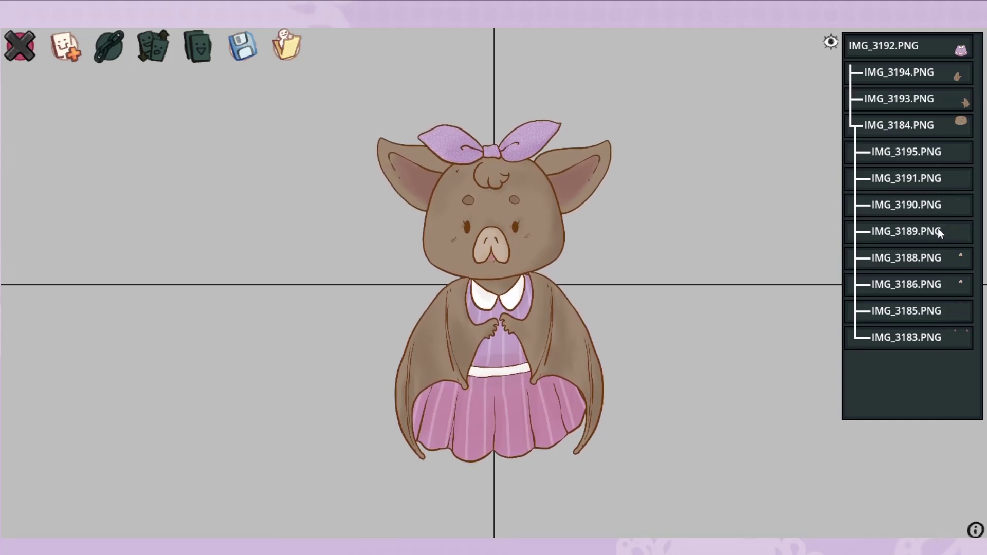
Set the squash of the bow sprite IMG_3195.PNG to -0.75
{"action": "left_click", "coordinate": [935, 150]}
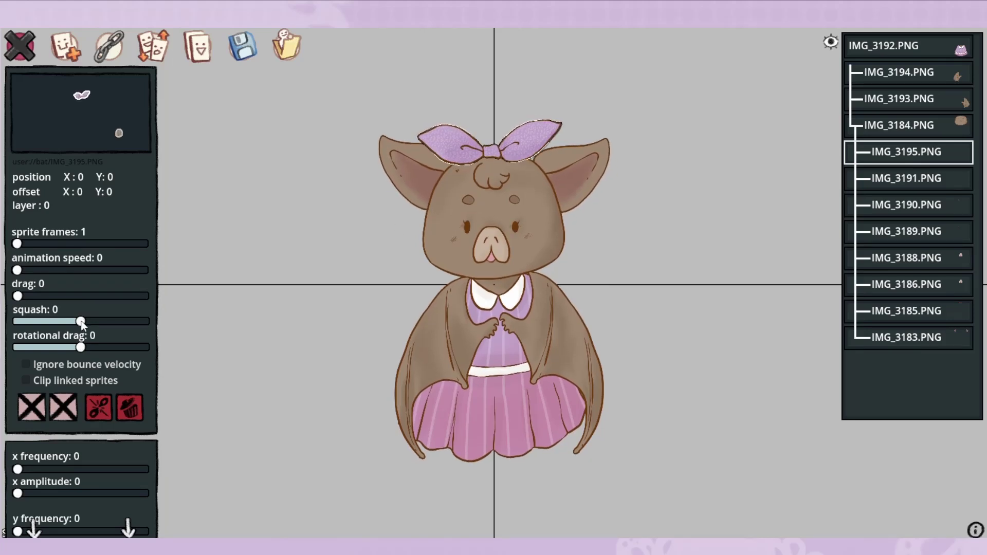
{"action": "left_click_drag", "start_coordinate": [81, 322], "coordinate": [80, 321]}
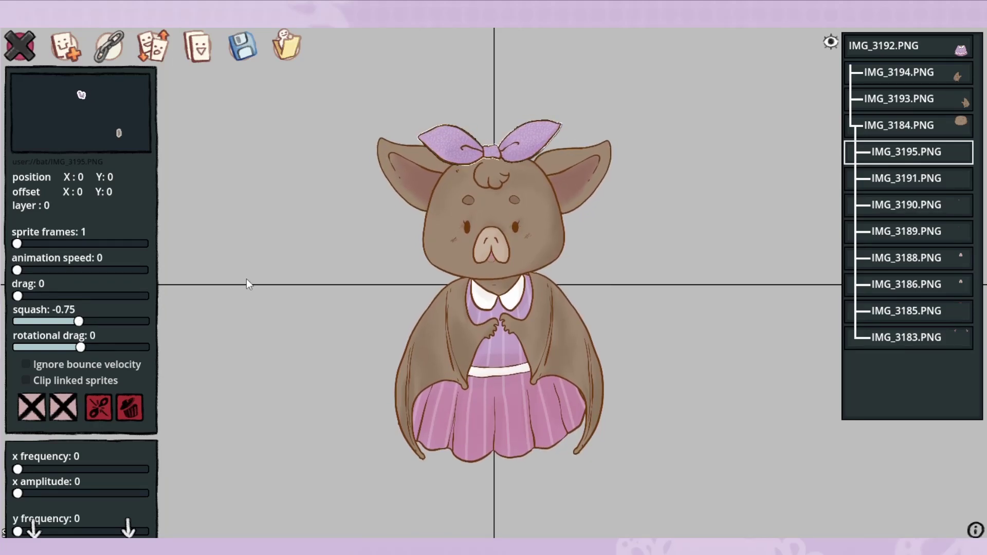
{"action": "left_click", "coordinate": [283, 239]}
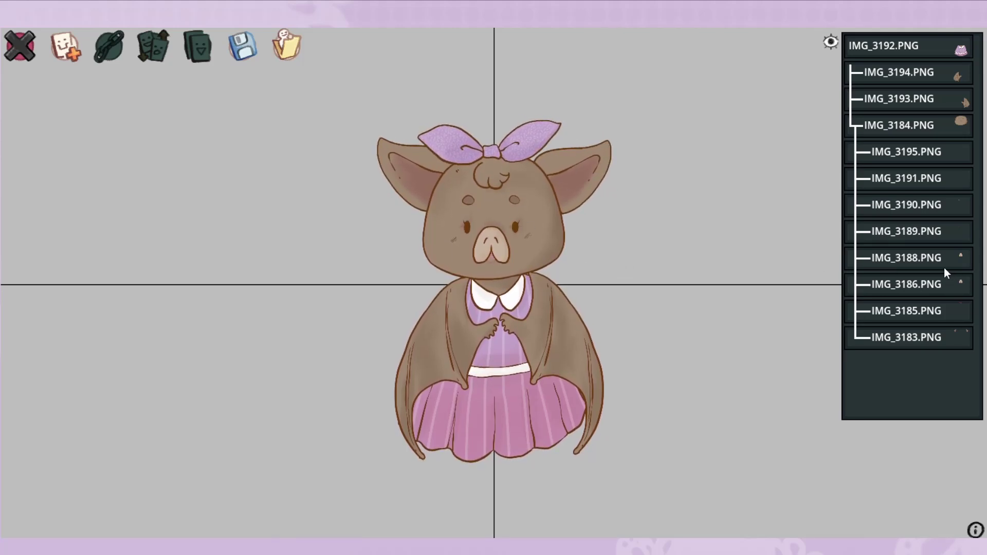
Set the rotational drag of the right-hand wing sprite IMG_3193.PNG to 1
{"action": "left_click", "coordinate": [929, 100]}
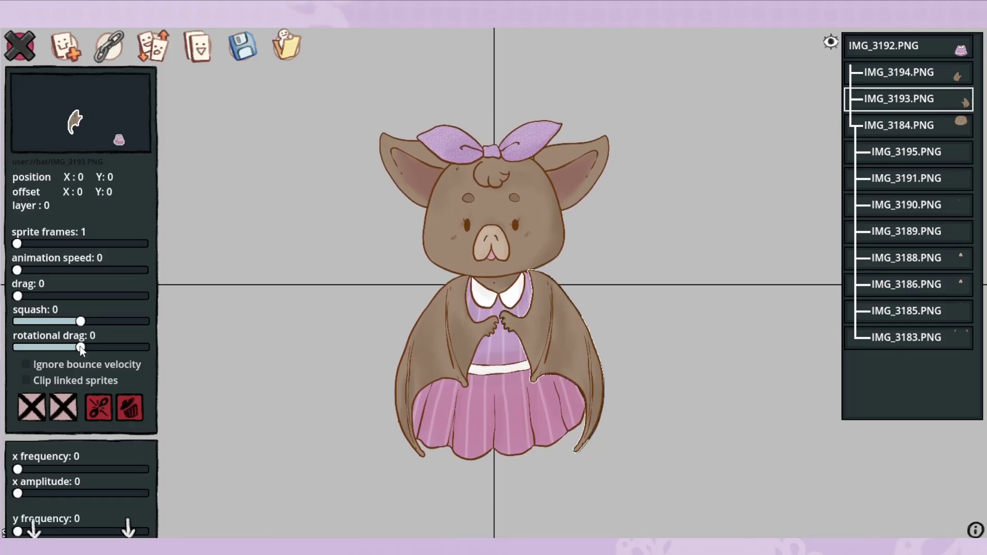
{"action": "left_click_drag", "start_coordinate": [81, 348], "coordinate": [83, 350]}
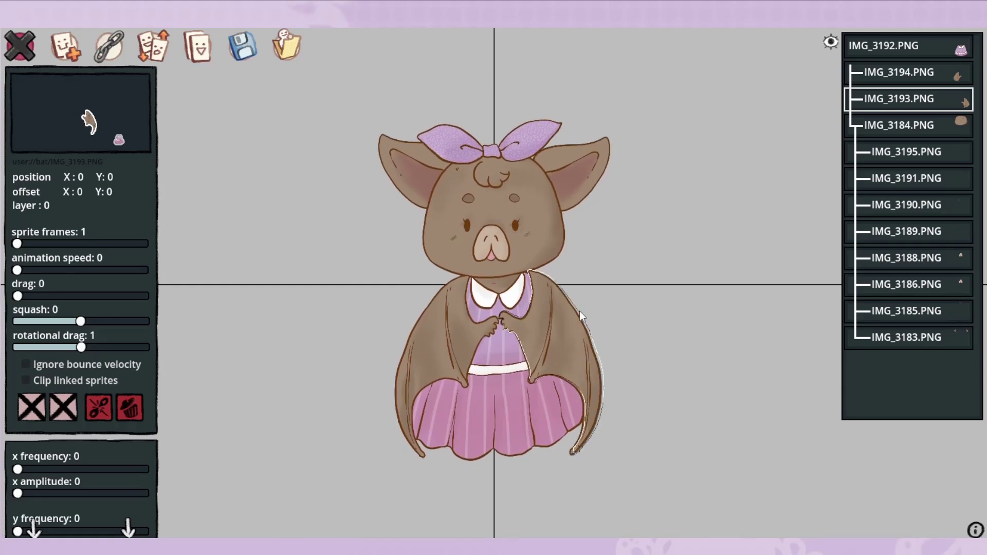
{"action": "left_click", "coordinate": [314, 301]}
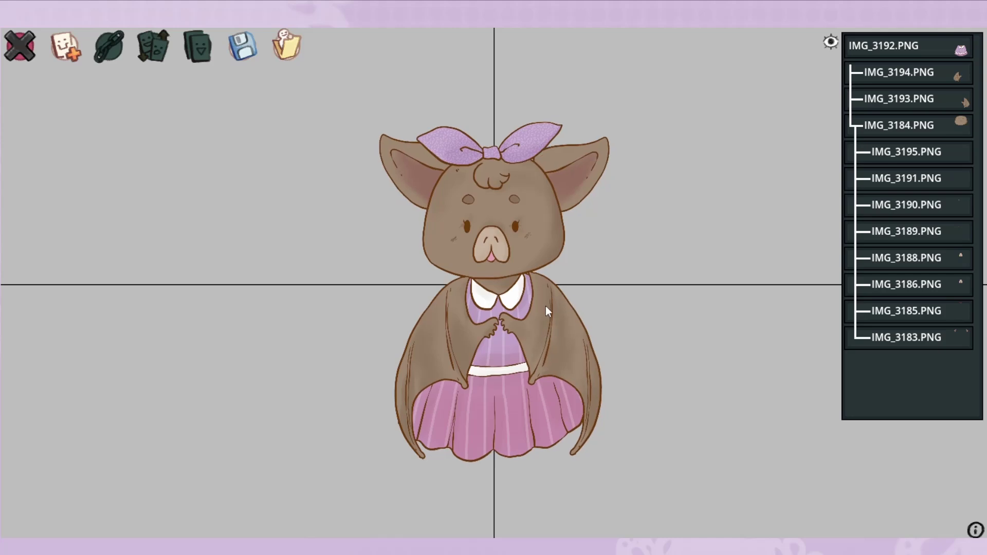
Move the right-hand wing sprite IMG_3193.PNG vertically to position Y 32
{"action": "left_click", "coordinate": [938, 77]}
{"action": "left_click", "coordinate": [935, 96]}
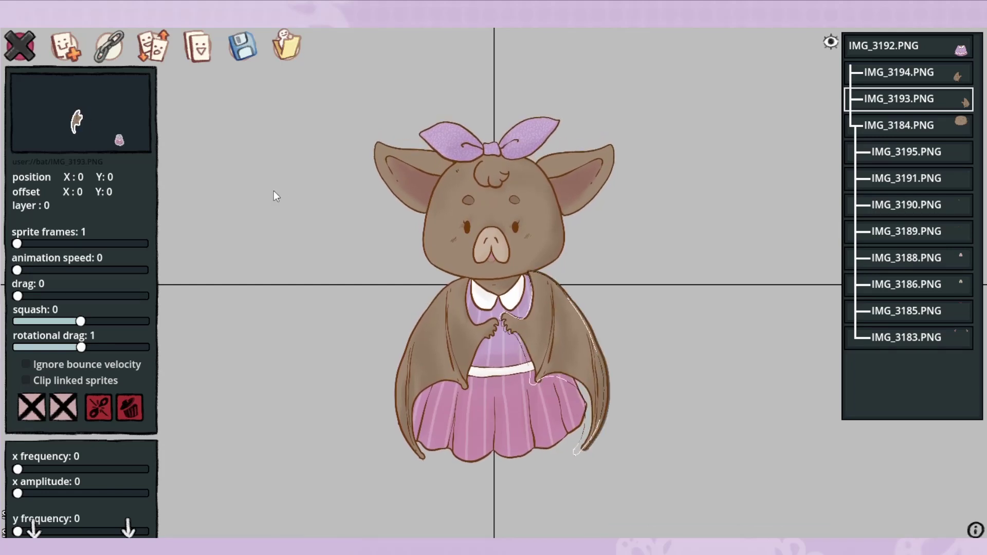
{"action": "key", "text": "Down"}
{"action": "key", "text": "Down"}
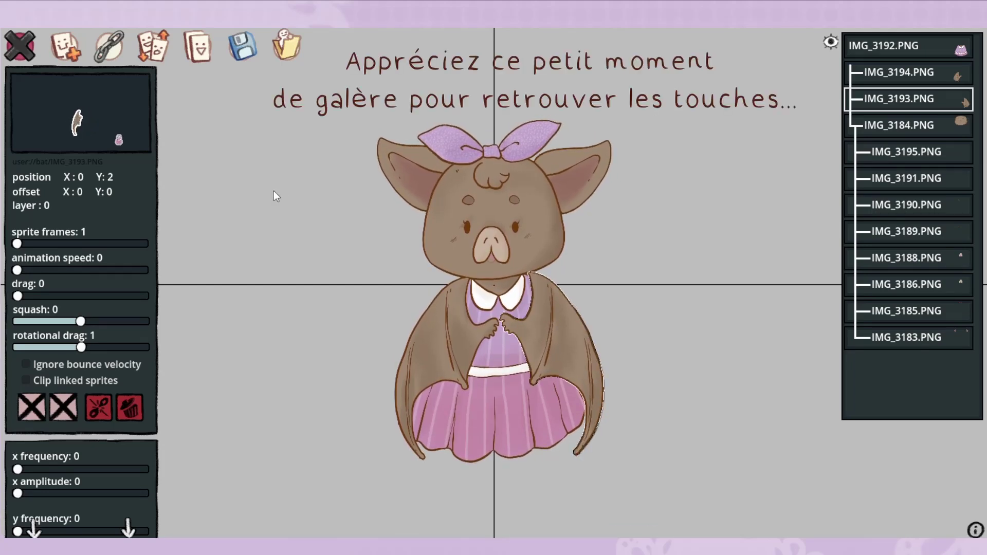
{"action": "key", "text": "Up"}
{"action": "key", "text": "Up"}
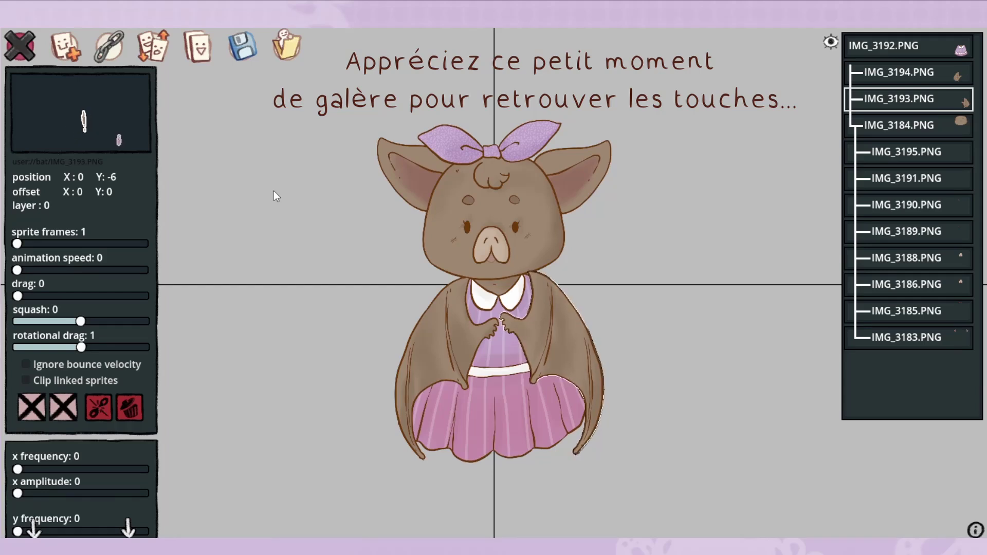
{"action": "key", "text": "Up"}
{"action": "key", "text": "Down"}
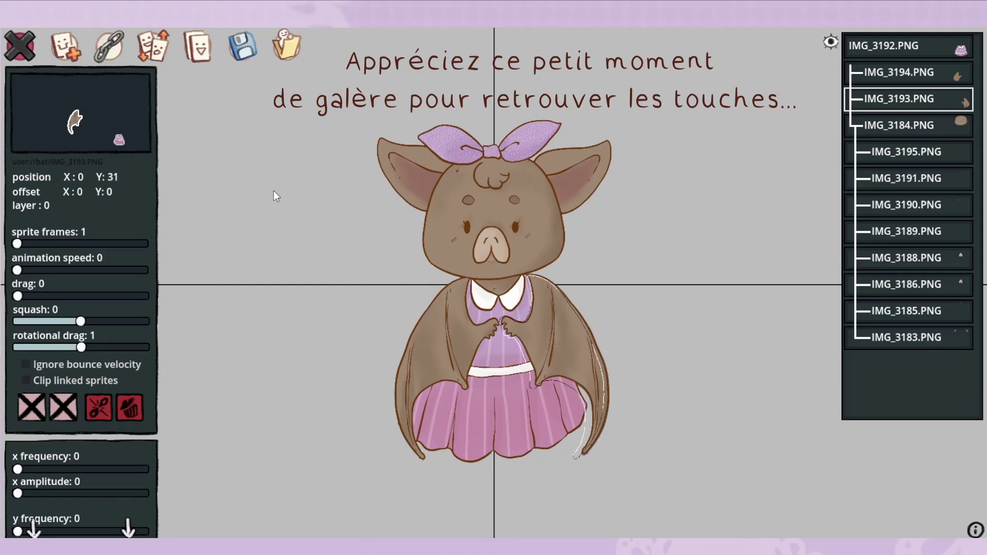
{"action": "key", "text": "Down"}
{"action": "key", "text": "Down"}
{"action": "key", "text": "Down"}
{"action": "key", "text": "Down"}
{"action": "key", "text": "Down"}
{"action": "key", "text": "Down"}
{"action": "key", "text": "Down"}
{"action": "key", "text": "Down"}
{"action": "key", "text": "Down"}
{"action": "key", "text": "Down"}
{"action": "key", "text": "Down"}
{"action": "key", "text": "Down"}
{"action": "key", "text": "Down"}
{"action": "key", "text": "Down"}
{"action": "key", "text": "Down"}
{"action": "key", "text": "Up"}
{"action": "key", "text": "Up"}
{"action": "key", "text": "Up"}
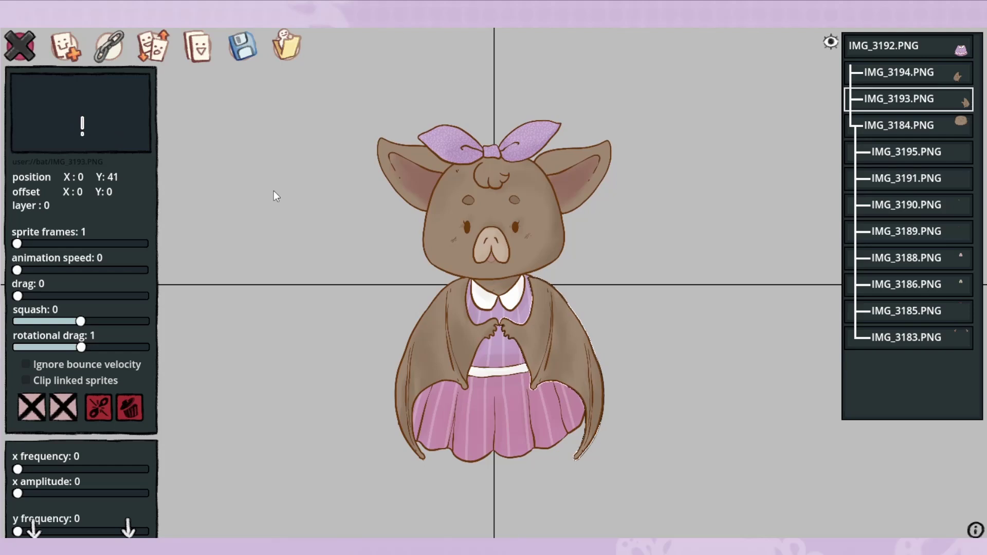
{"action": "key", "text": "Up"}
{"action": "key", "text": "Up"}
{"action": "key", "text": "Up"}
{"action": "key", "text": "Up"}
{"action": "key", "text": "Up"}
{"action": "key", "text": "Up"}
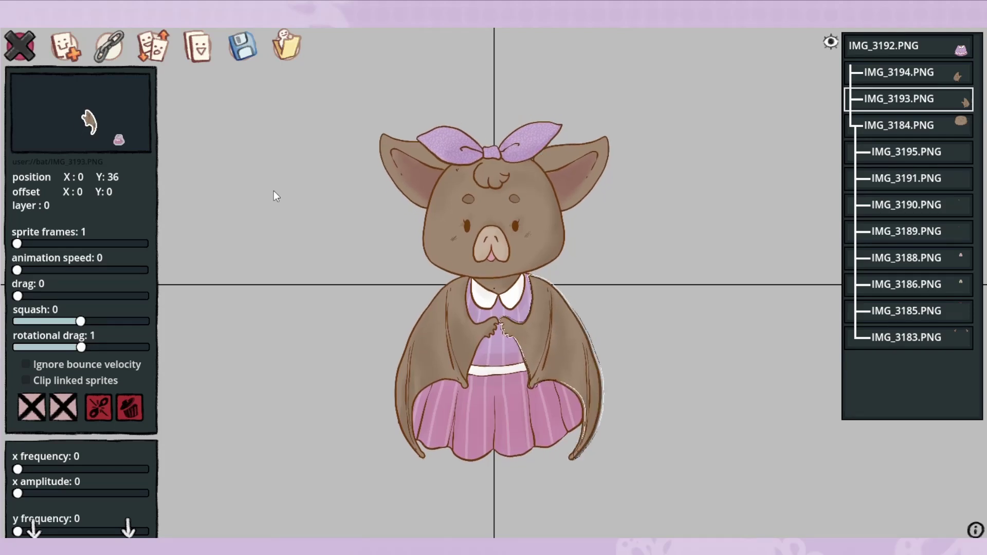
{"action": "key", "text": "Up"}
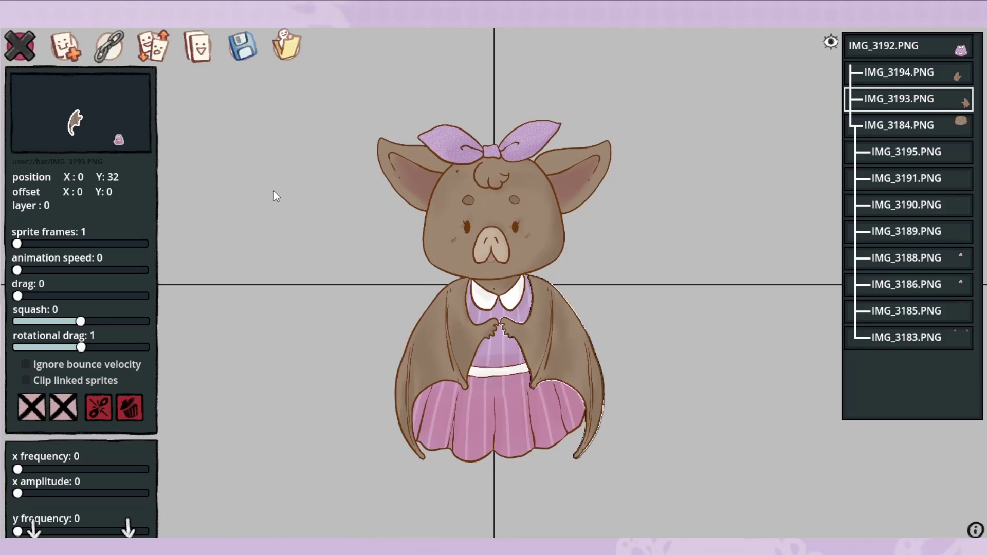
{"action": "left_click", "coordinate": [317, 206]}
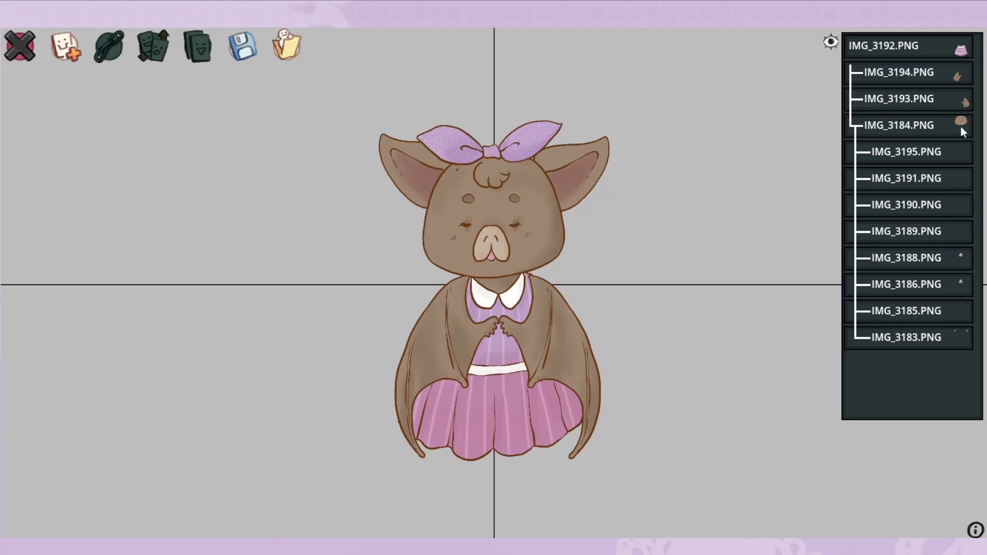
Set the rotational drag of the left-hand wing sprite IMG_3194.PNG to -1 with its squash at 0
{"action": "left_click", "coordinate": [939, 72]}
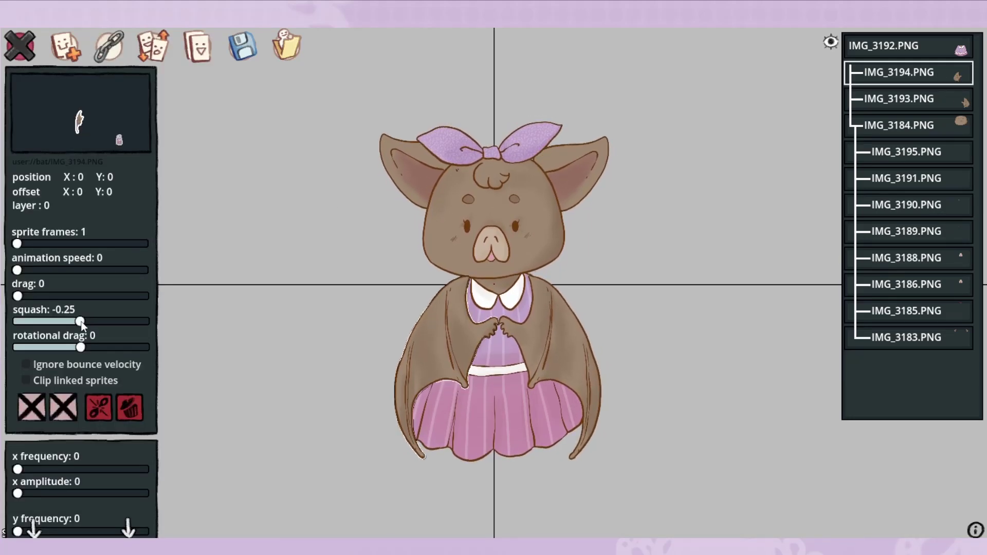
{"action": "left_click_drag", "start_coordinate": [82, 325], "coordinate": [81, 326]}
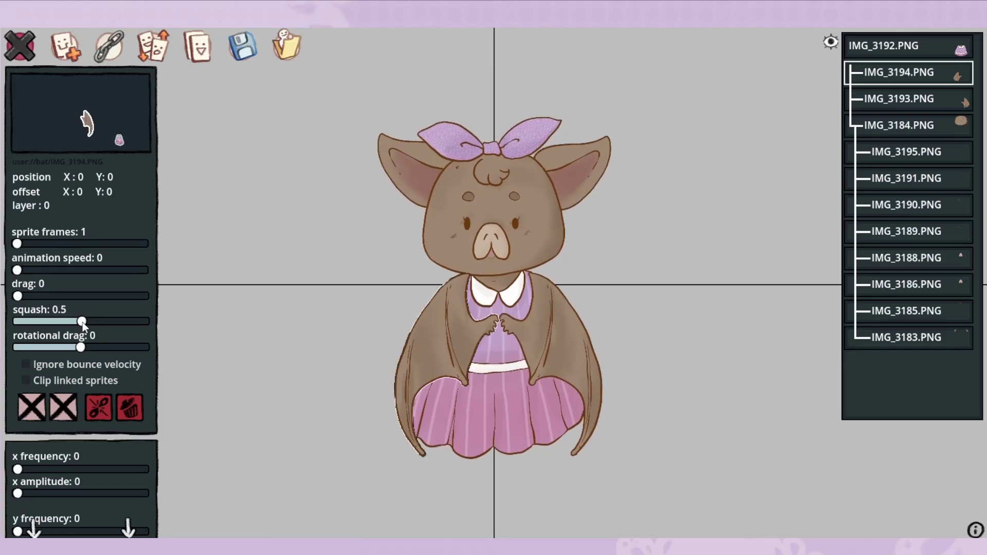
{"action": "left_click_drag", "start_coordinate": [83, 326], "coordinate": [84, 326]}
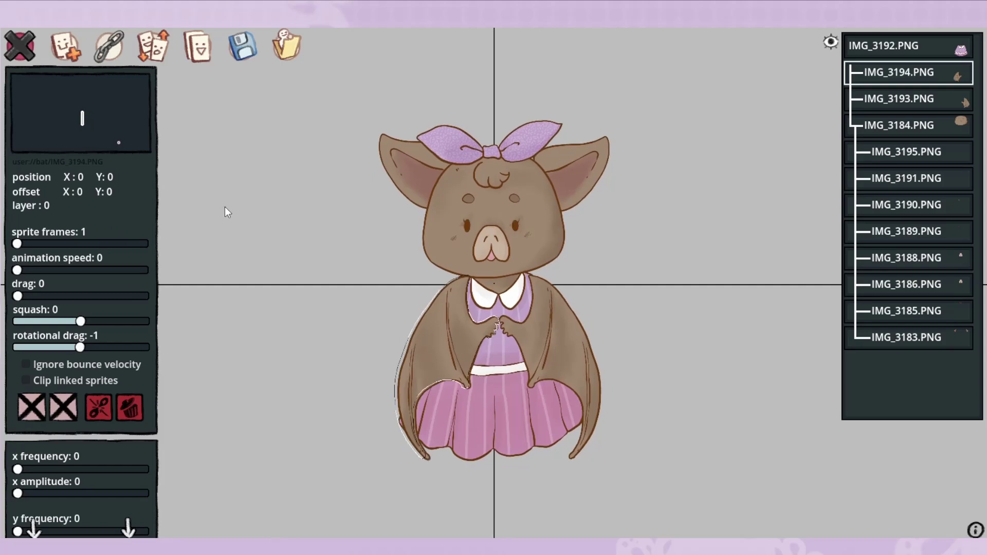
Move the left-hand wing sprite IMG_3194.PNG vertically to position Y 12
{"action": "key", "text": "Up"}
{"action": "key", "text": "Up"}
{"action": "key", "text": "Up"}
{"action": "key", "text": "Up"}
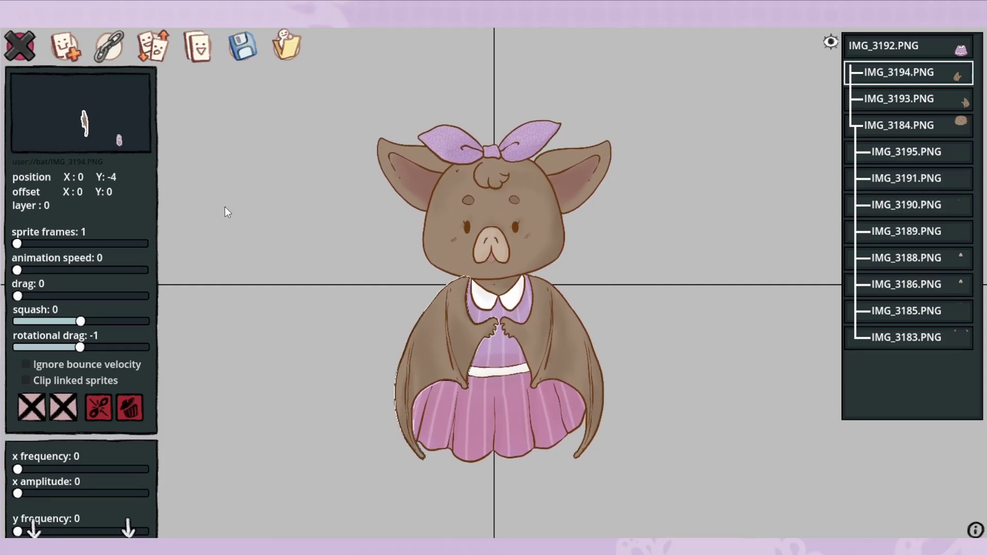
{"action": "key", "text": "Down"}
{"action": "key", "text": "Down"}
{"action": "key", "text": "Down"}
{"action": "key", "text": "Down"}
{"action": "key", "text": "Down"}
{"action": "key", "text": "Down"}
{"action": "key", "text": "Down"}
{"action": "key", "text": "Down"}
{"action": "key", "text": "Down"}
{"action": "key", "text": "Down"}
{"action": "key", "text": "Down"}
{"action": "key", "text": "Down"}
{"action": "key", "text": "Down"}
{"action": "key", "text": "Down"}
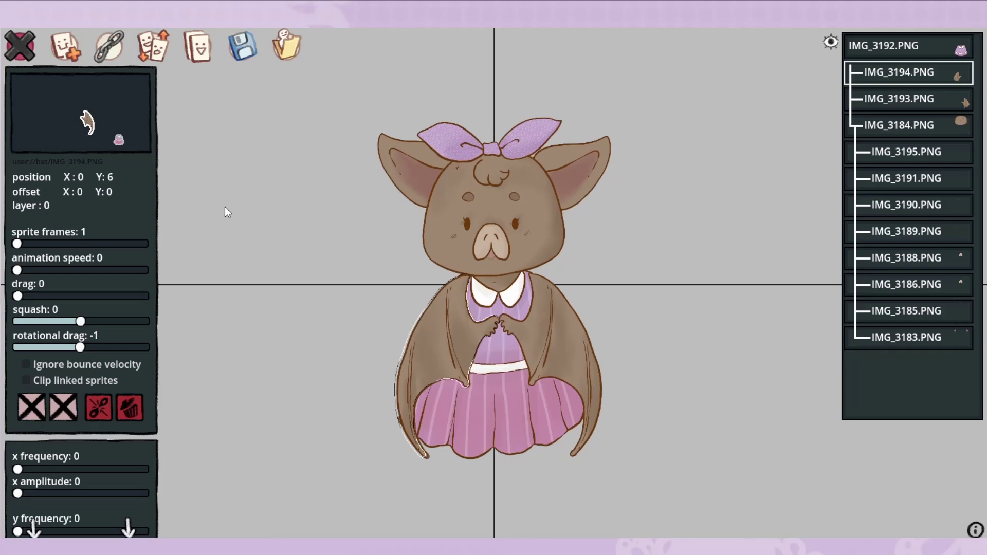
{"action": "key", "text": "Down"}
{"action": "key", "text": "Down"}
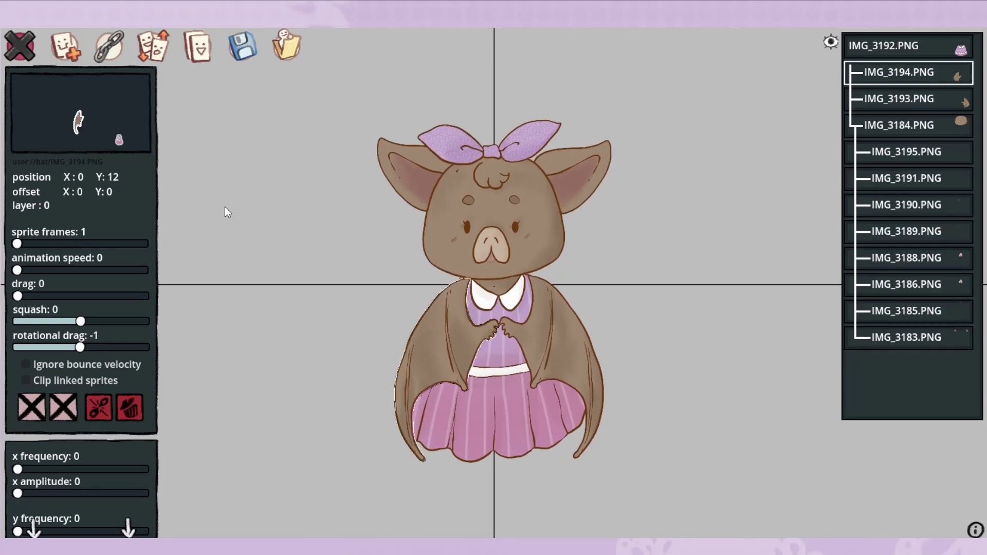
{"action": "left_click", "coordinate": [324, 217]}
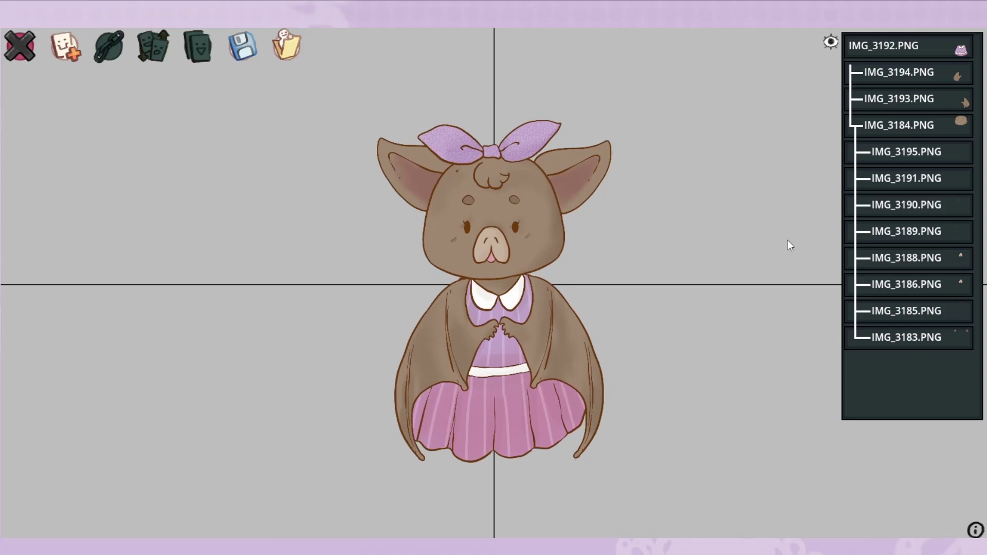
{"action": "left_click", "coordinate": [946, 76]}
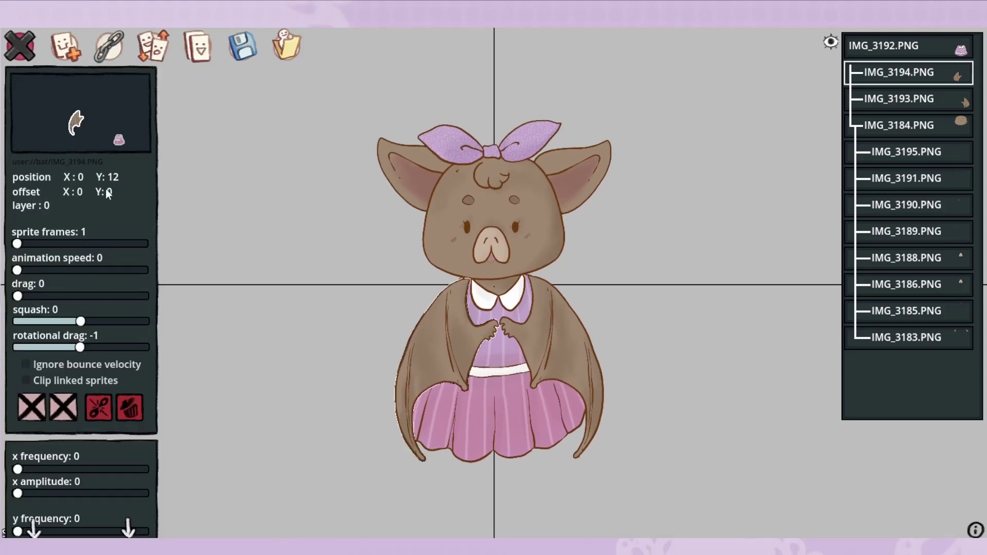
Move the left-hand wing sprite IMG_3194.PNG up to position Y 7
{"action": "key", "text": "Up"}
{"action": "key", "text": "Up"}
{"action": "key", "text": "Up"}
{"action": "key", "text": "Up"}
{"action": "key", "text": "Up"}
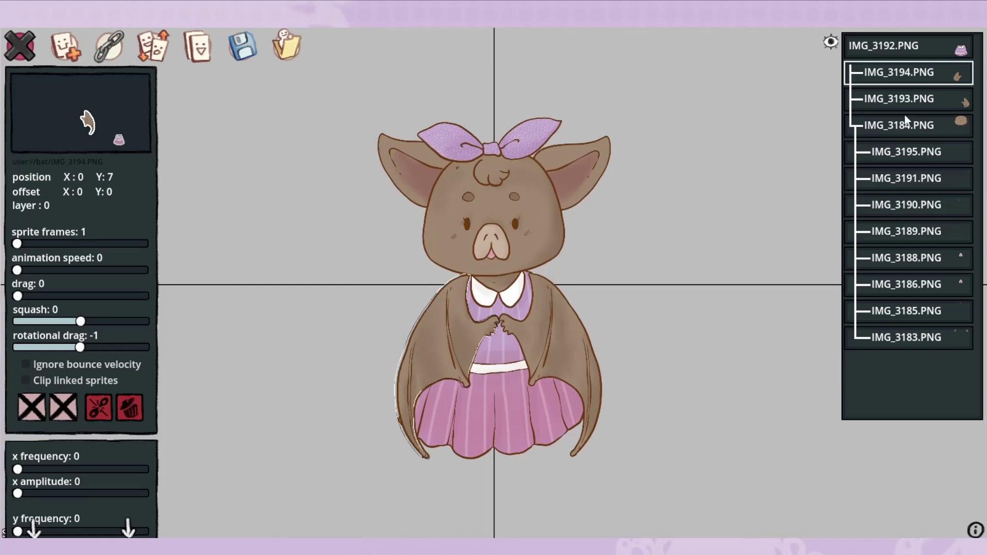
Deselect the wing, preview the bat avatar's movement outside editing mode, and return to editing
{"action": "left_click", "coordinate": [620, 357]}
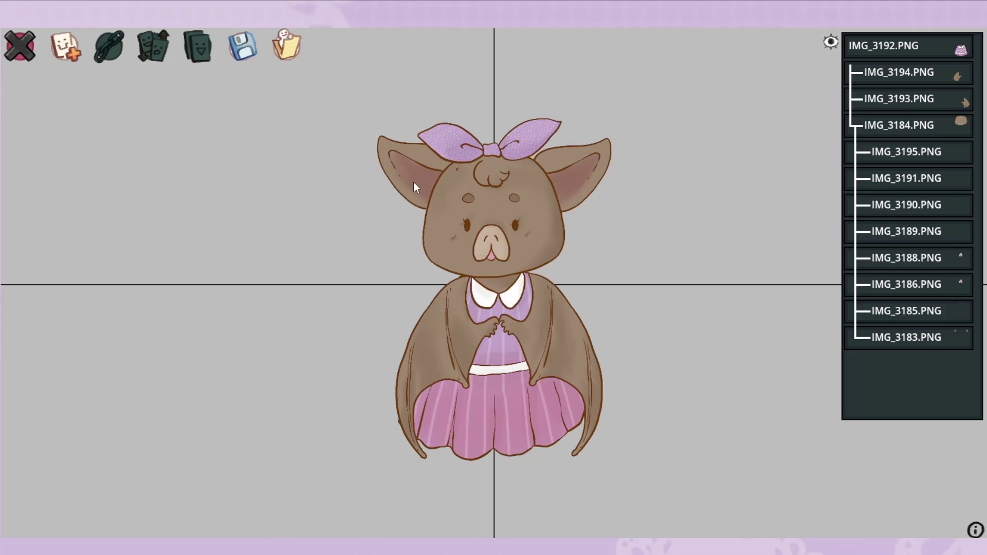
{"action": "left_click", "coordinate": [19, 48]}
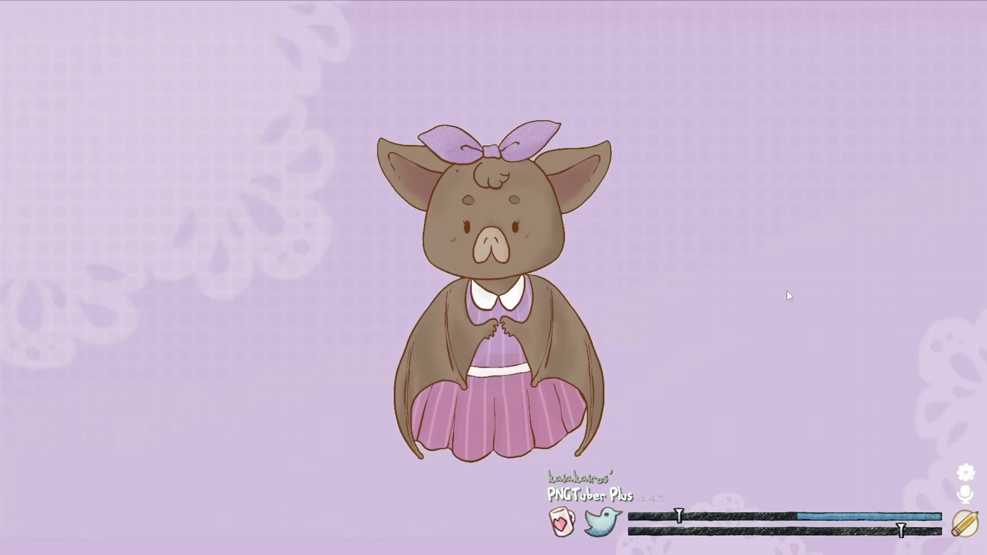
{"action": "left_click", "coordinate": [972, 530]}
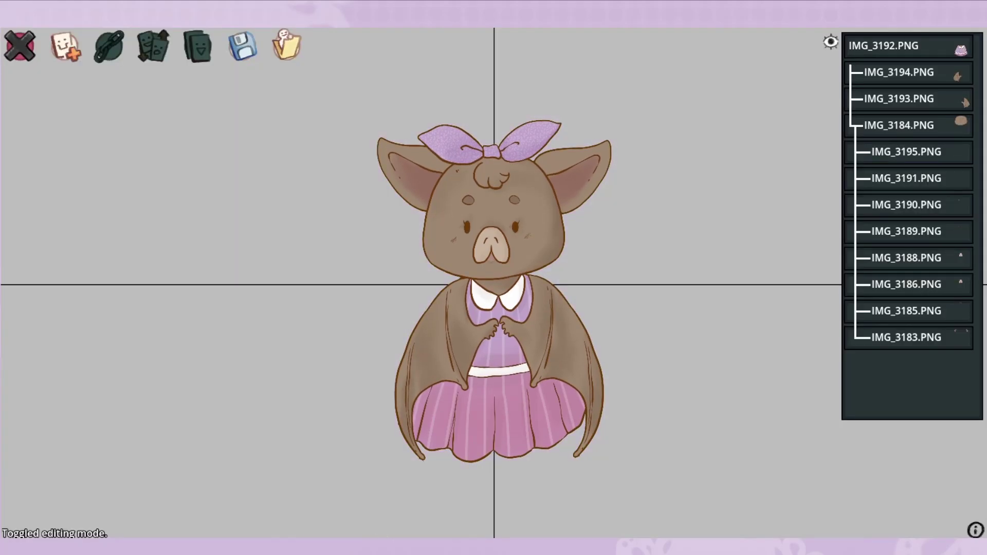
Set the body sprite IMG_3192.PNG to a y frequency of 0.013 and a y amplitude of 19
{"action": "left_click", "coordinate": [914, 47]}
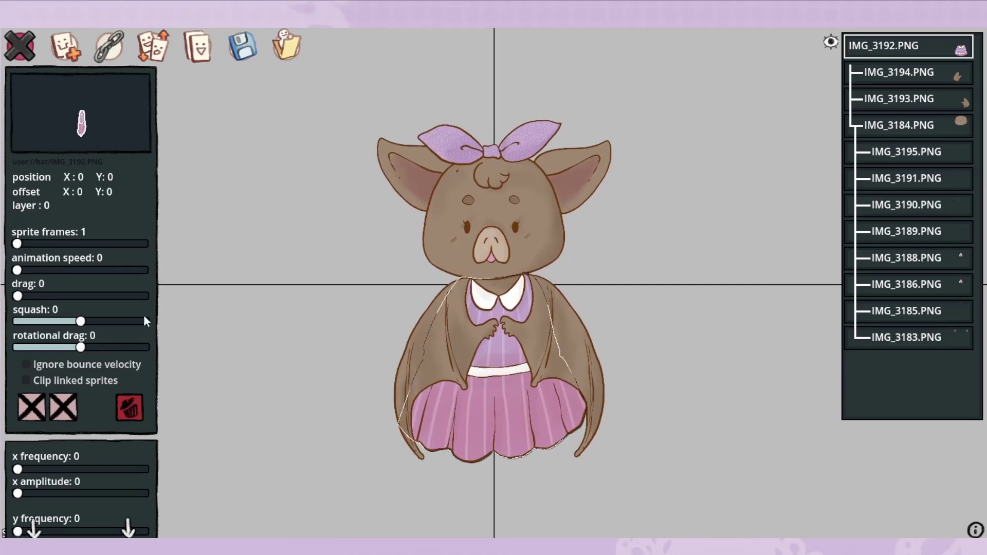
{"action": "scroll", "coordinate": [85, 521], "scroll_direction": "down", "scroll_amount": 5}
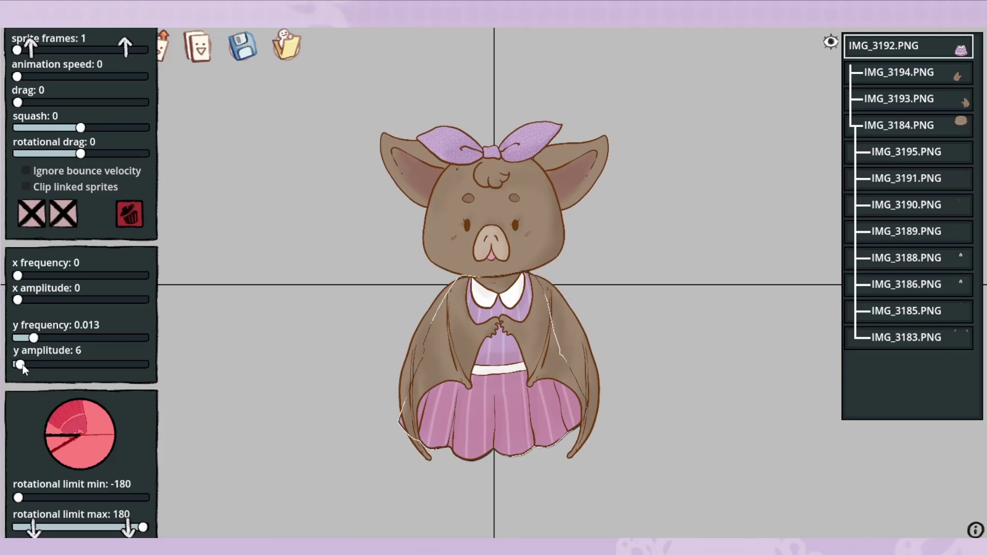
{"action": "left_click_drag", "start_coordinate": [21, 365], "coordinate": [26, 363]}
{"action": "left_click", "coordinate": [286, 264]}
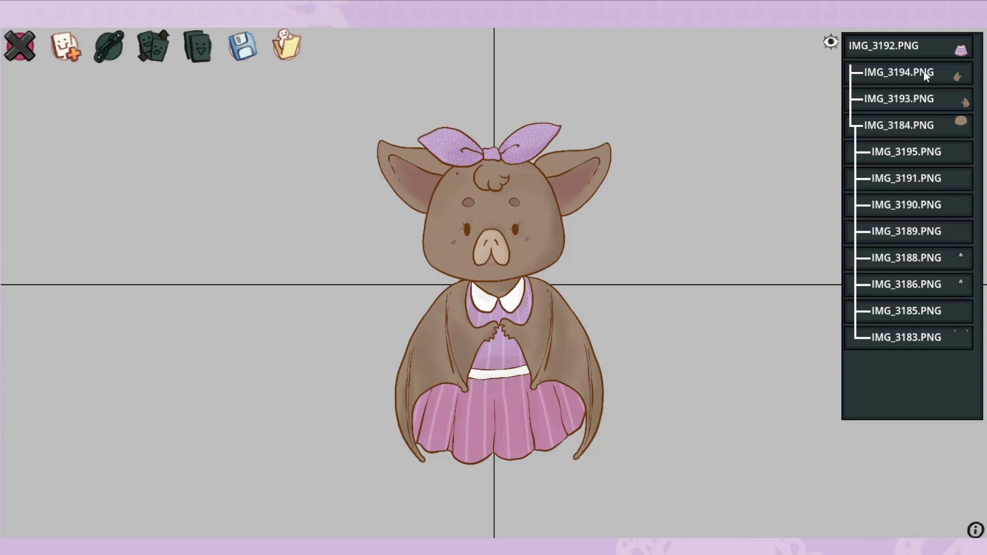
Set the body sprite IMG_3192.PNG to a y frequency of 0.022 and a y amplitude of 29, and leave editing mode
{"action": "left_click", "coordinate": [932, 46]}
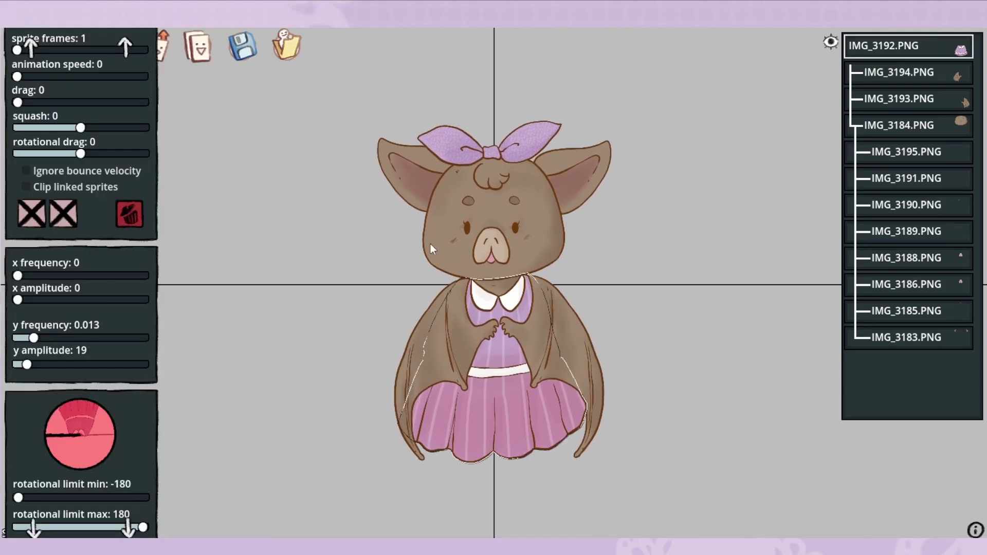
{"action": "left_click_drag", "start_coordinate": [34, 338], "coordinate": [32, 365]}
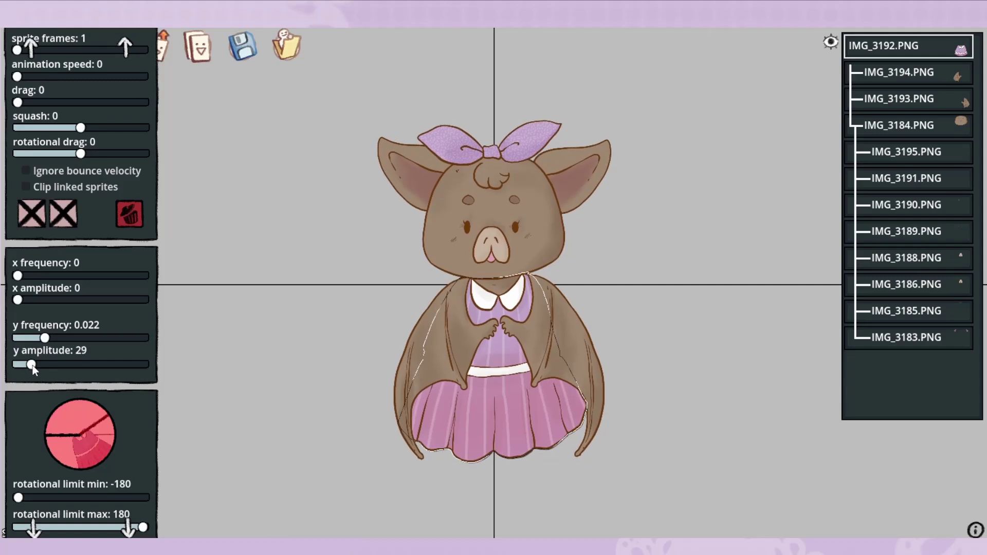
{"action": "left_click", "coordinate": [287, 245]}
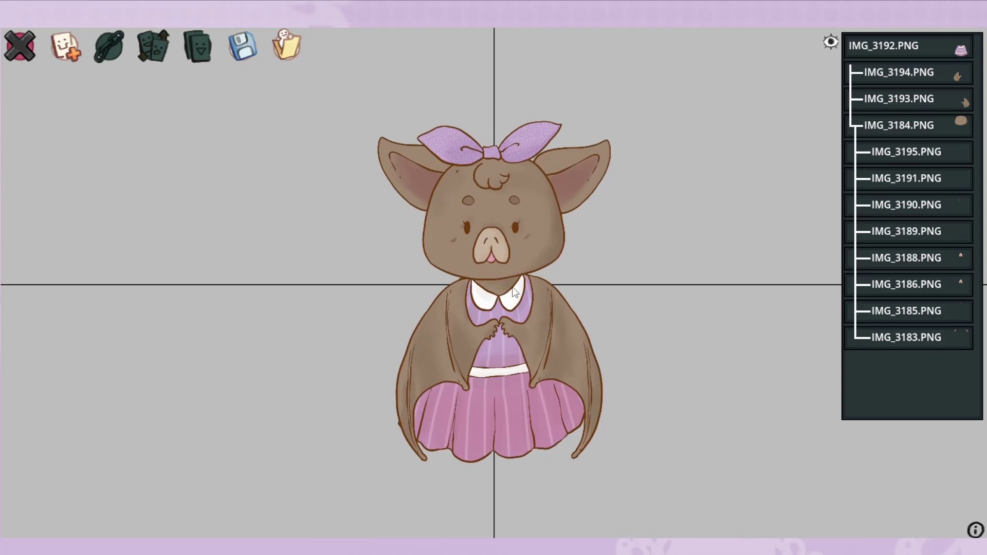
{"action": "left_click", "coordinate": [20, 48]}
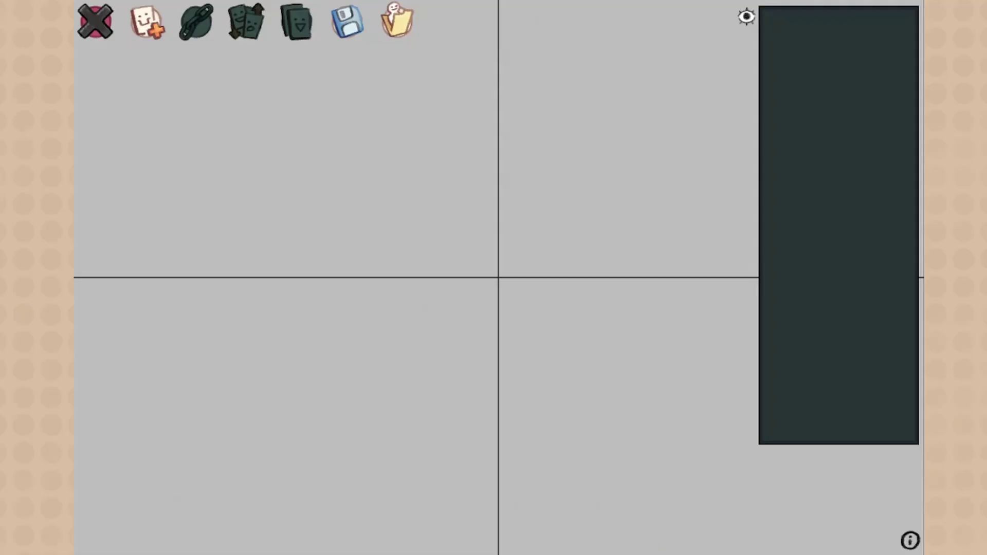
Add the images IMG_3307.PNG through IMG_3311.PNG from the clarence folder as sprites in the empty avatar
{"action": "left_click", "coordinate": [157, 26]}
{"action": "left_click", "coordinate": [252, 128]}
{"action": "double_click", "coordinate": [268, 201]}
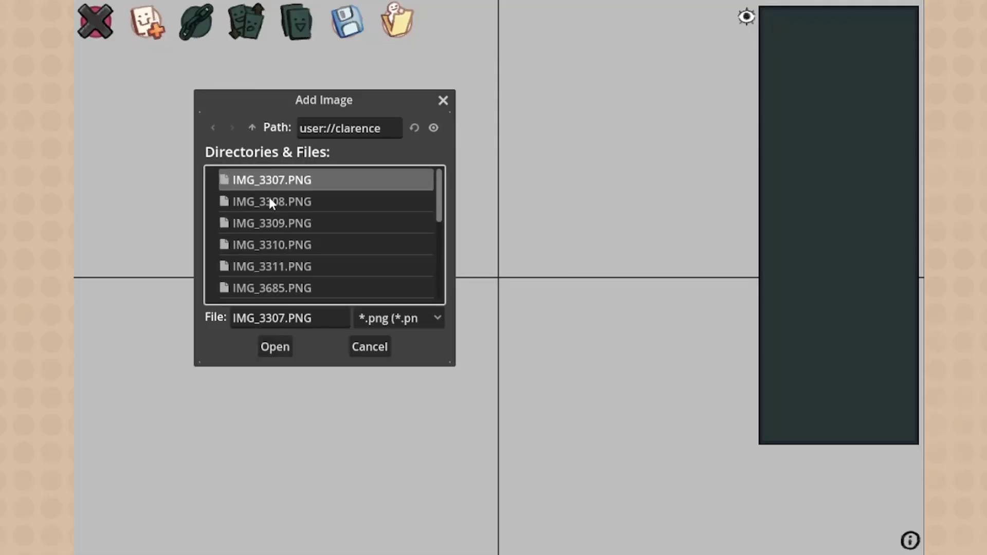
{"action": "double_click", "coordinate": [293, 180]}
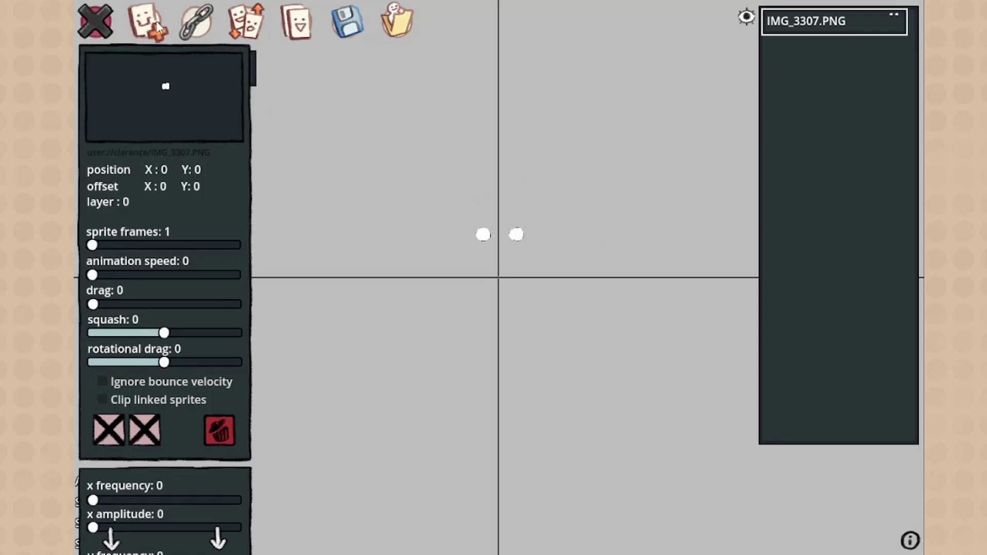
{"action": "left_click", "coordinate": [146, 21]}
{"action": "double_click", "coordinate": [286, 200]}
{"action": "left_click", "coordinate": [147, 21]}
{"action": "double_click", "coordinate": [271, 223]}
{"action": "left_click", "coordinate": [147, 20]}
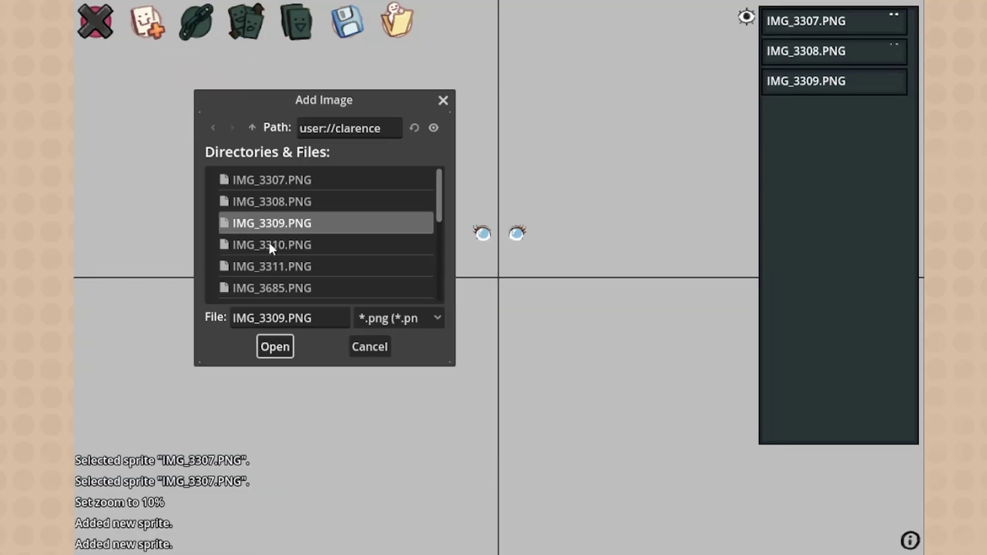
{"action": "double_click", "coordinate": [271, 244]}
{"action": "left_click", "coordinate": [147, 20]}
{"action": "double_click", "coordinate": [288, 267]}
Add the blue back hair image IMG_3685.PNG as a new sprite
{"action": "left_click", "coordinate": [147, 21]}
{"action": "scroll", "coordinate": [299, 257], "scroll_direction": "down", "scroll_amount": 1}
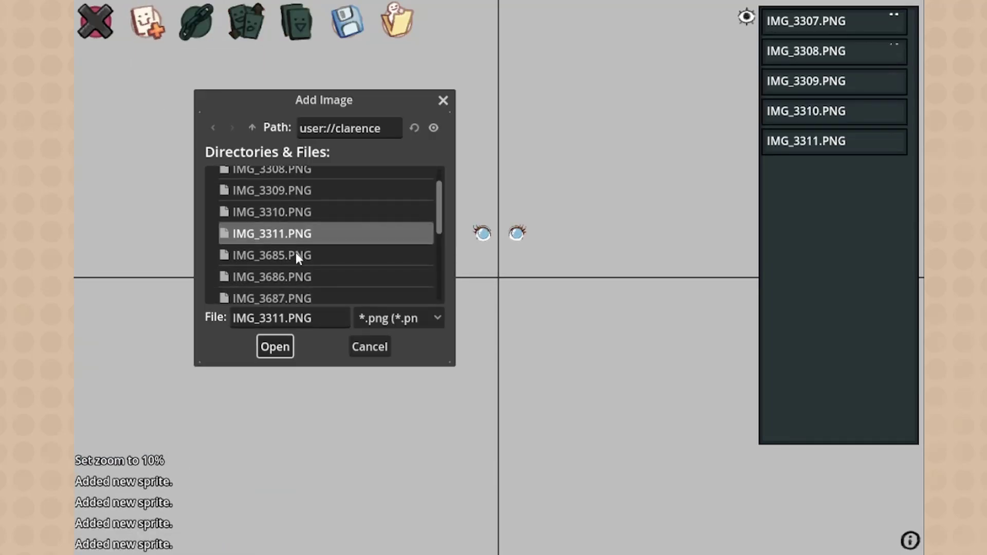
{"action": "double_click", "coordinate": [298, 256]}
Set the back hair sprite IMG_3685.PNG to layer -3, keeping its position at X 0, Y 0
{"action": "left_click", "coordinate": [870, 172]}
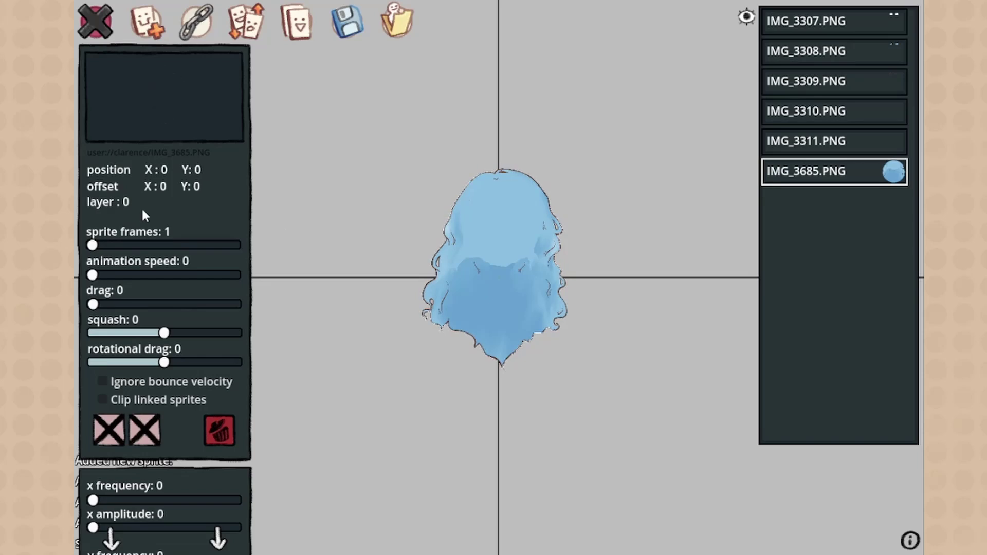
{"action": "key", "text": "a"}
{"action": "key", "text": "q"}
{"action": "key", "text": "q"}
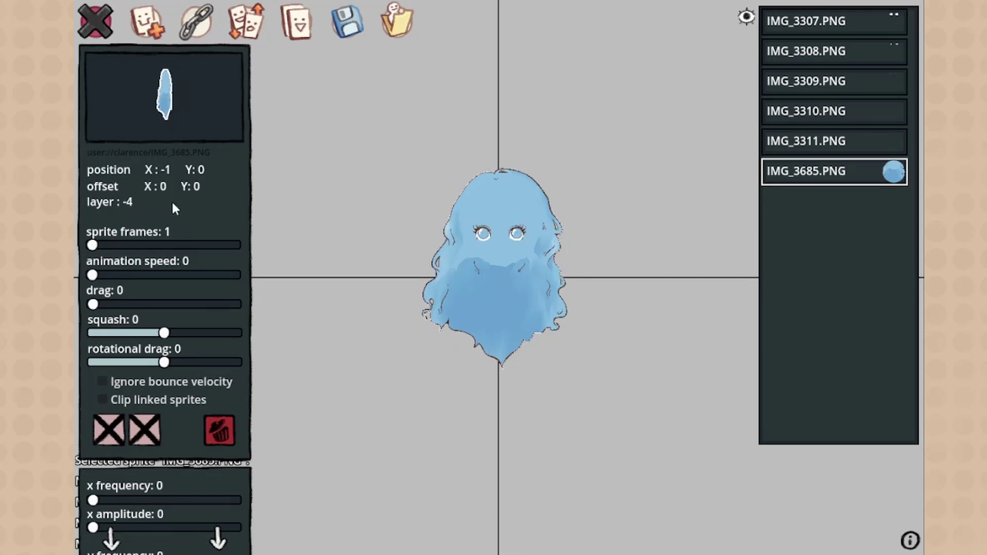
{"action": "key", "text": "w"}
{"action": "key", "text": "e"}
{"action": "key", "text": "s"}
{"action": "key", "text": "d"}
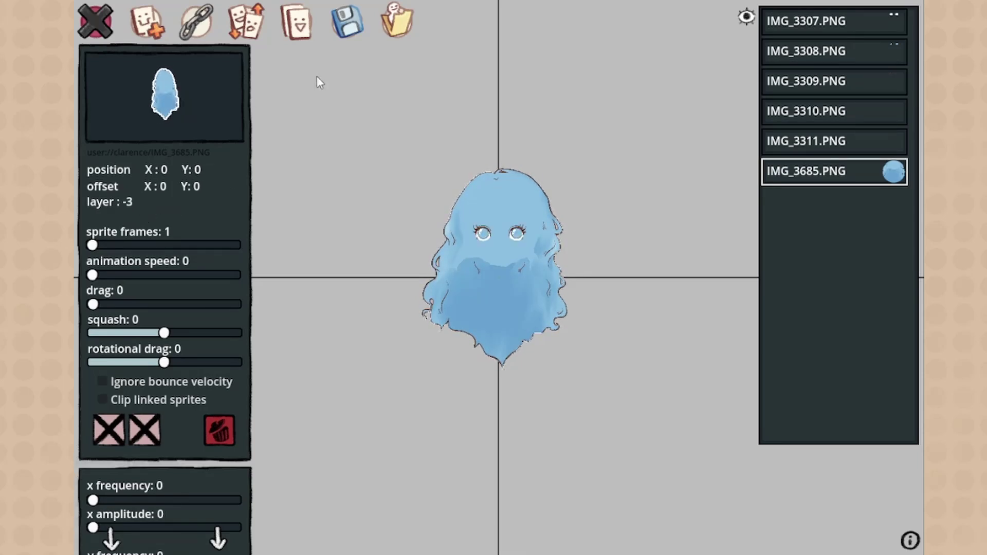
Add the dress body image IMG_3686.PNG and the smiling head image IMG_3687.PNG as sprites
{"action": "left_click", "coordinate": [147, 21]}
{"action": "scroll", "coordinate": [309, 232], "scroll_direction": "down", "scroll_amount": 2}
{"action": "double_click", "coordinate": [291, 258]}
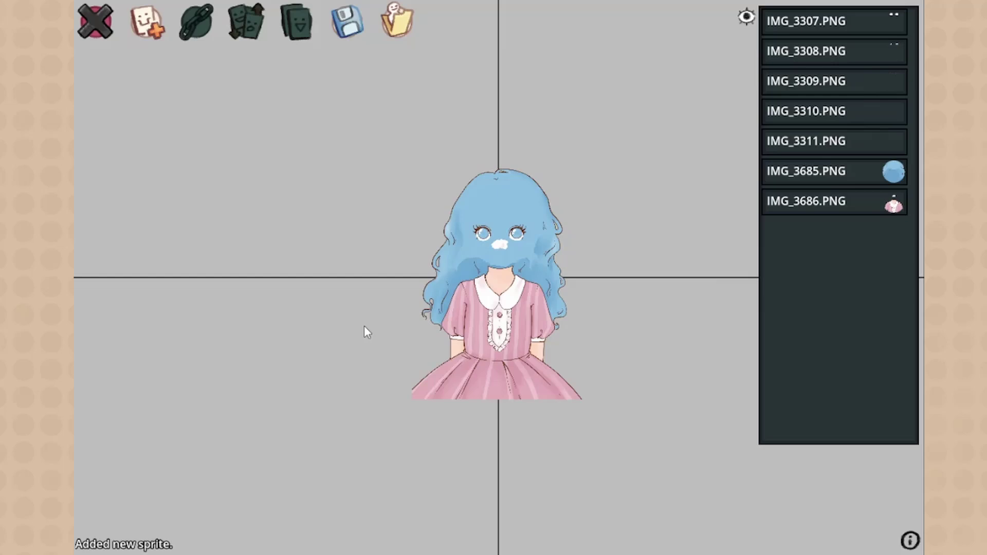
{"action": "left_click", "coordinate": [143, 9]}
{"action": "scroll", "coordinate": [341, 283], "scroll_direction": "down", "scroll_amount": 2}
{"action": "double_click", "coordinate": [302, 266]}
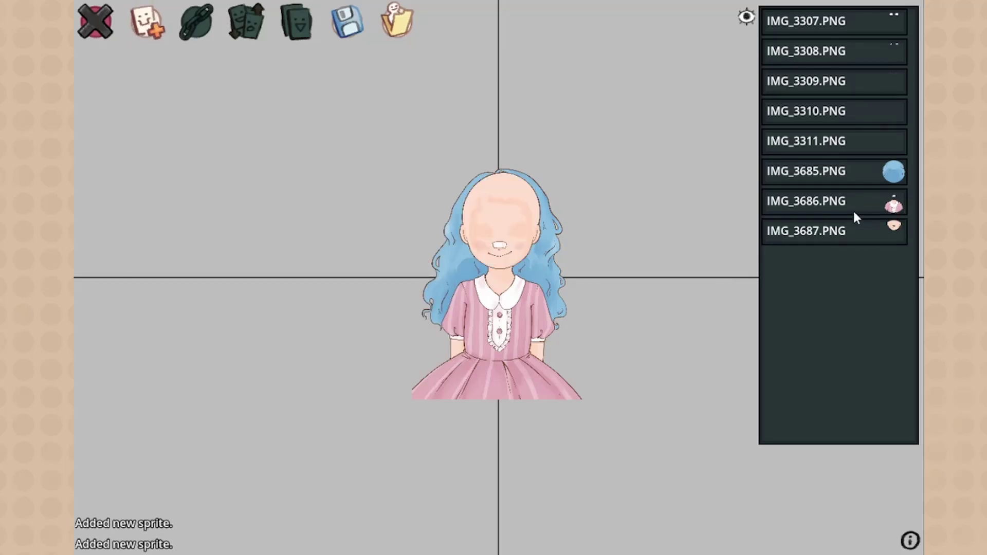
Lower the layer of the dress body sprite IMG_3686.PNG, keeping it in front of the back hair
{"action": "left_click", "coordinate": [837, 205]}
{"action": "key", "text": "Down"}
{"action": "key", "text": "Down"}
{"action": "key", "text": "Down"}
{"action": "key", "text": "Down"}
{"action": "key", "text": "Down"}
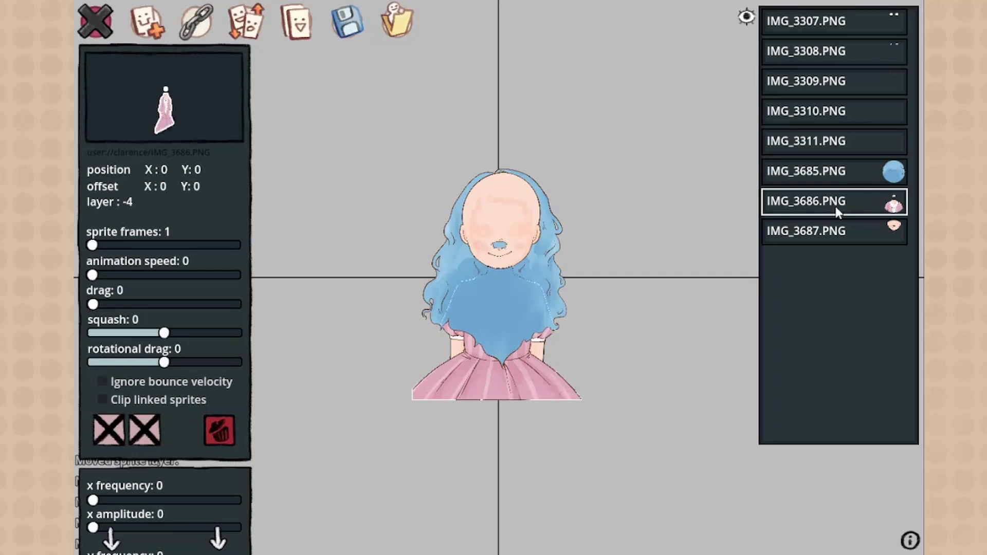
{"action": "key", "text": "Up"}
Check the back hair's layer and move the head sprite IMG_3687.PNG to a layer behind the eyes
{"action": "left_click", "coordinate": [826, 171]}
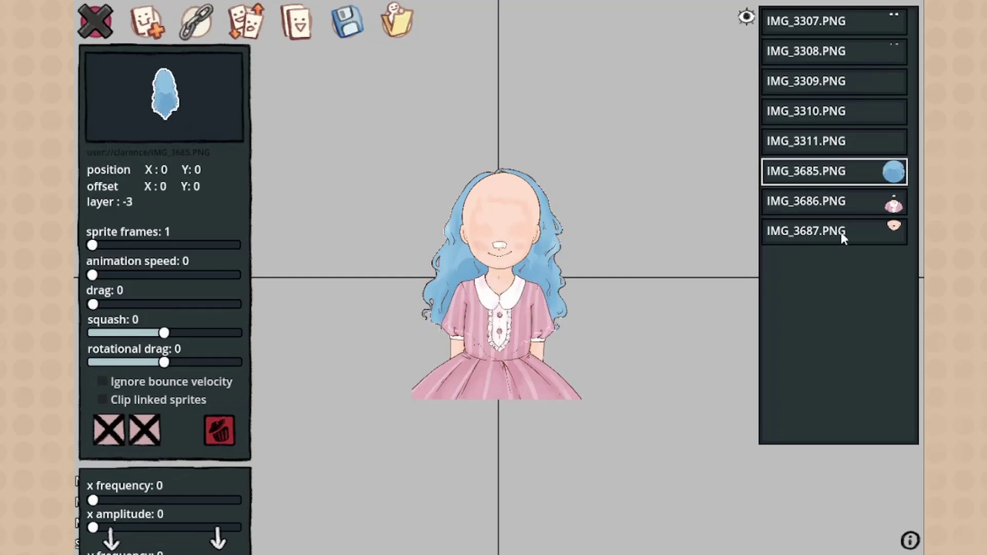
{"action": "left_click", "coordinate": [842, 235]}
{"action": "key", "text": "Up"}
Try the alternative head image IMG_3688.PNG as a sprite, and delete it from the avatar
{"action": "left_click", "coordinate": [147, 22]}
{"action": "scroll", "coordinate": [344, 251], "scroll_direction": "down", "scroll_amount": 2}
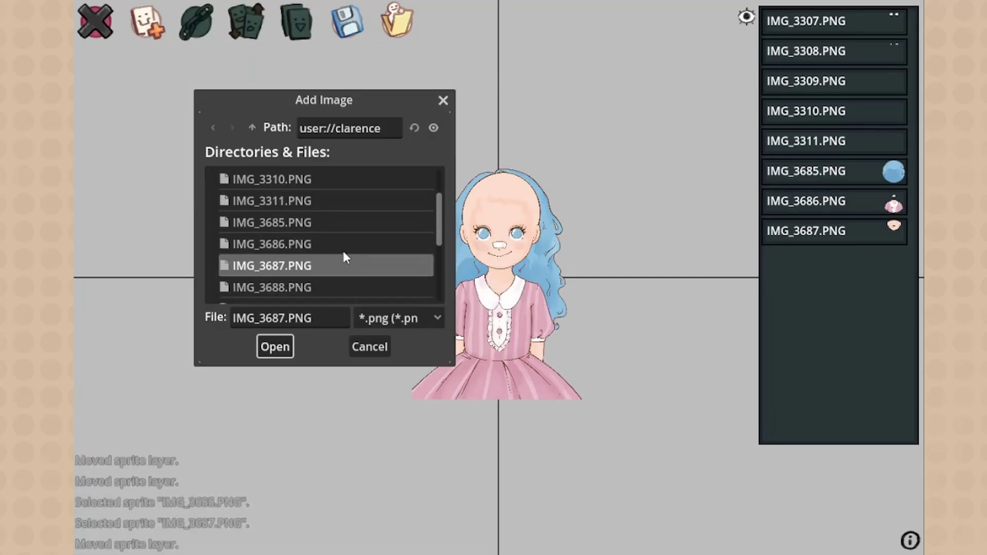
{"action": "double_click", "coordinate": [317, 249]}
{"action": "left_click", "coordinate": [853, 257]}
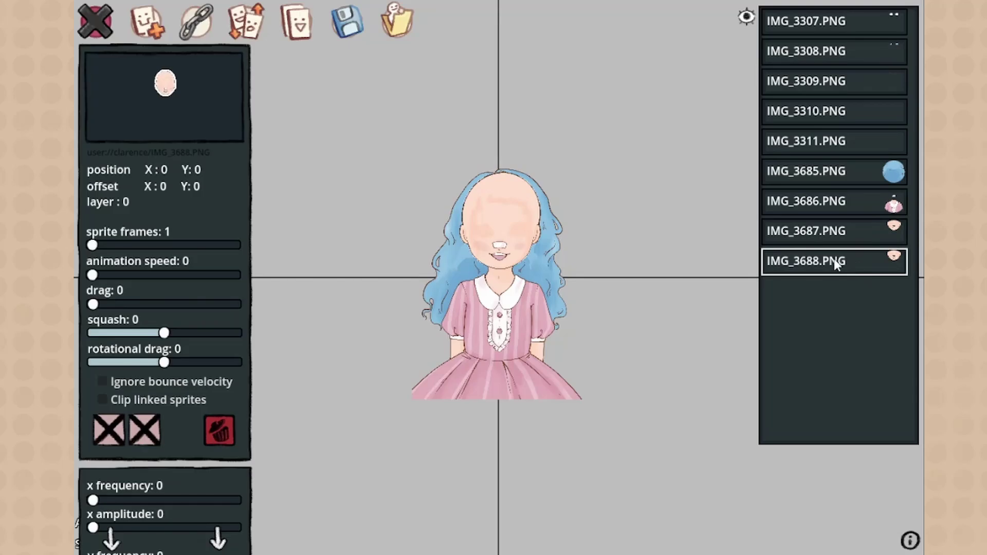
{"action": "left_click", "coordinate": [209, 433]}
Try the alternative head image IMG_3689.PNG as a sprite, and delete it from the avatar
{"action": "left_click", "coordinate": [146, 21]}
{"action": "scroll", "coordinate": [308, 233], "scroll_direction": "down", "scroll_amount": 3}
{"action": "double_click", "coordinate": [307, 224]}
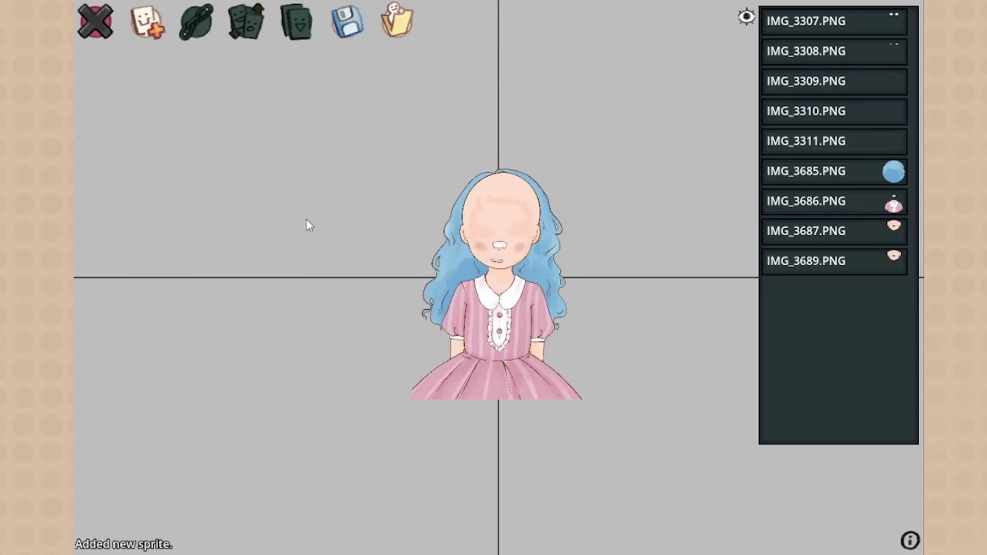
{"action": "left_click", "coordinate": [785, 266]}
{"action": "left_click", "coordinate": [208, 433]}
Add the open eyes image IMG_3690.PNG as a sprite and select it
{"action": "left_click", "coordinate": [146, 22]}
{"action": "scroll", "coordinate": [320, 247], "scroll_direction": "down", "scroll_amount": 2}
{"action": "scroll", "coordinate": [319, 249], "scroll_direction": "down", "scroll_amount": 3}
{"action": "double_click", "coordinate": [303, 215]}
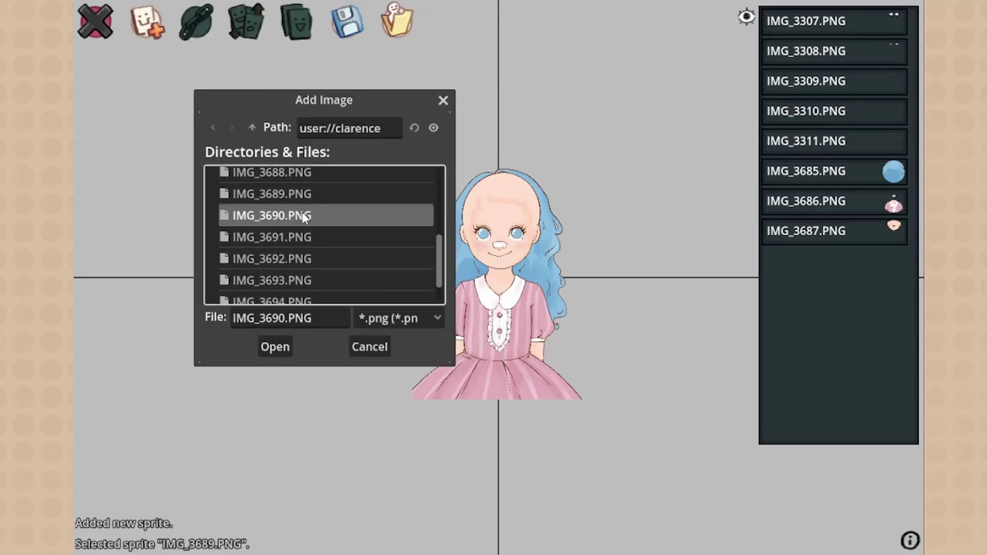
{"action": "left_click", "coordinate": [817, 263]}
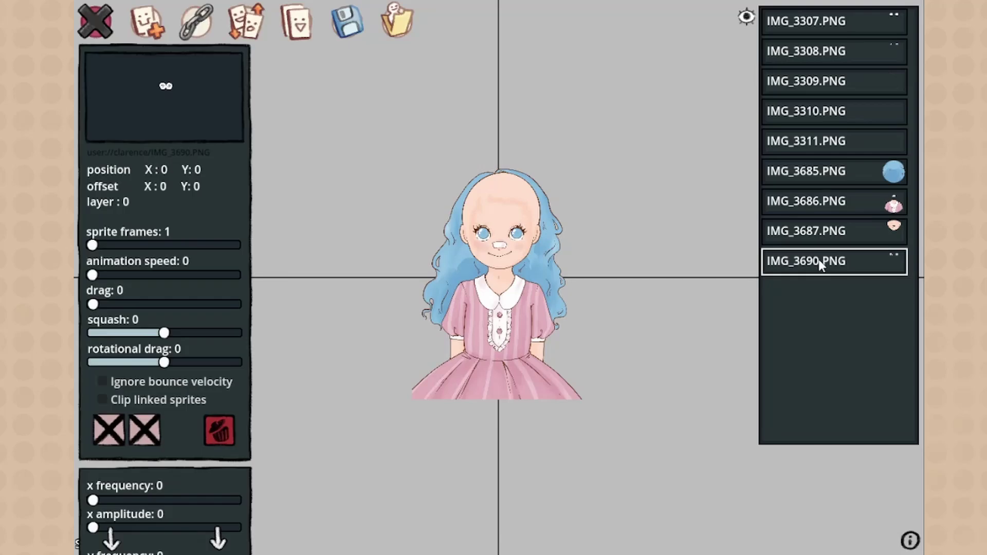
Delete the separate eye part sprites IMG_3307.PNG through IMG_3311.PNG, and select the open eyes sprite IMG_3690.PNG
{"action": "left_click", "coordinate": [848, 51]}
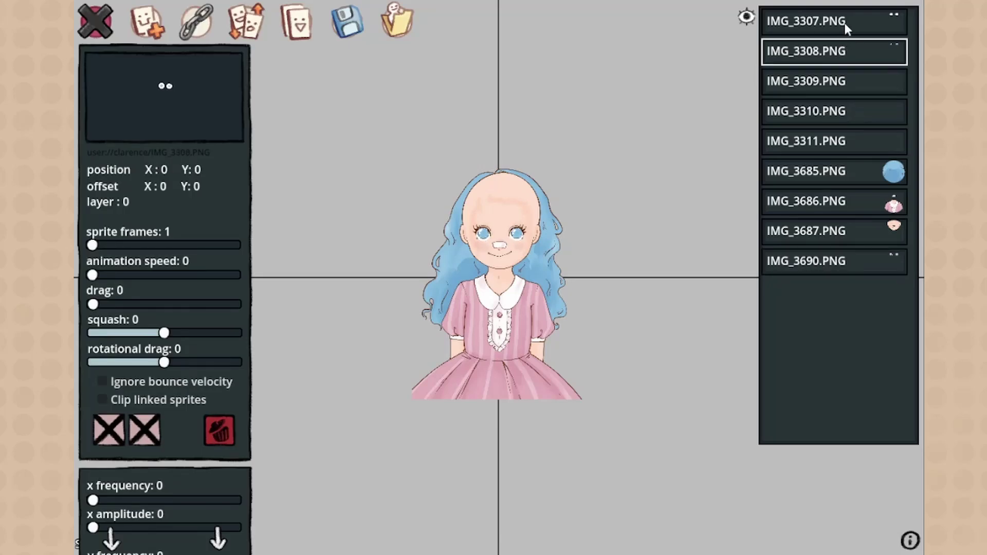
{"action": "left_click", "coordinate": [845, 23]}
{"action": "left_click", "coordinate": [220, 427]}
{"action": "left_click", "coordinate": [225, 432]}
{"action": "key", "text": "Delete"}
{"action": "key", "text": "Delete"}
{"action": "key", "text": "Delete"}
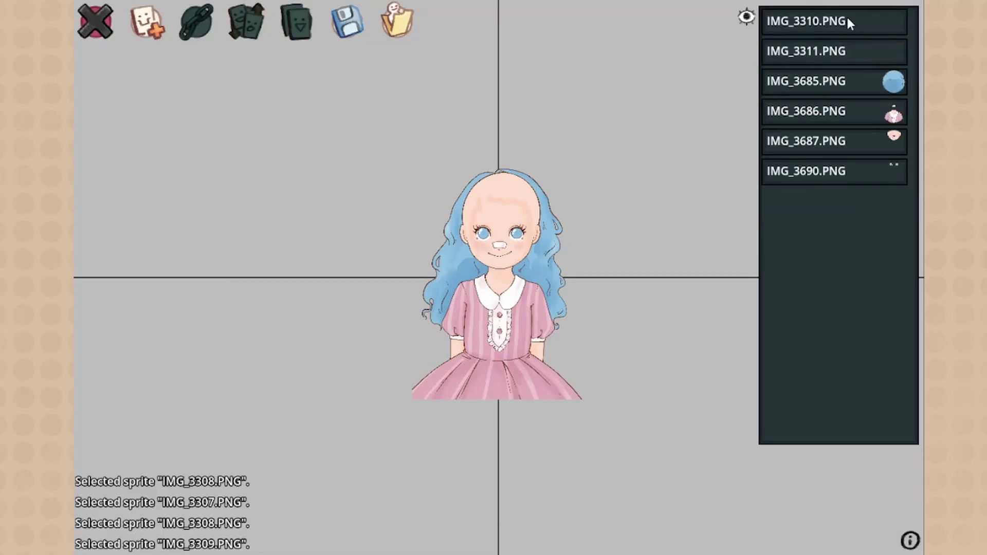
{"action": "left_click", "coordinate": [890, 117]}
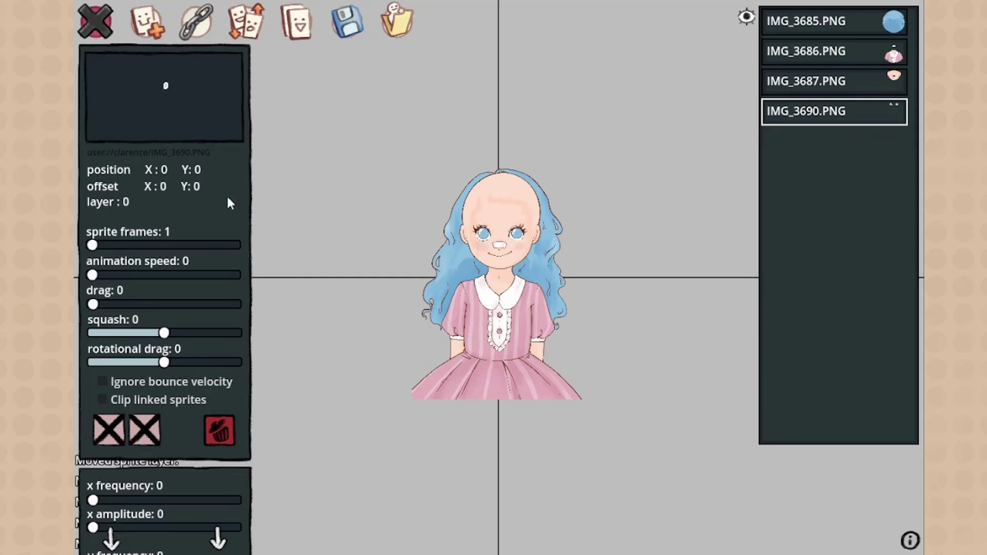
Try the eyes image IMG_3691.PNG as a sprite, and delete it from the avatar
{"action": "left_click", "coordinate": [146, 20]}
{"action": "scroll", "coordinate": [319, 234], "scroll_direction": "down", "scroll_amount": 2}
{"action": "left_click", "coordinate": [298, 242]}
{"action": "left_click", "coordinate": [298, 242]}
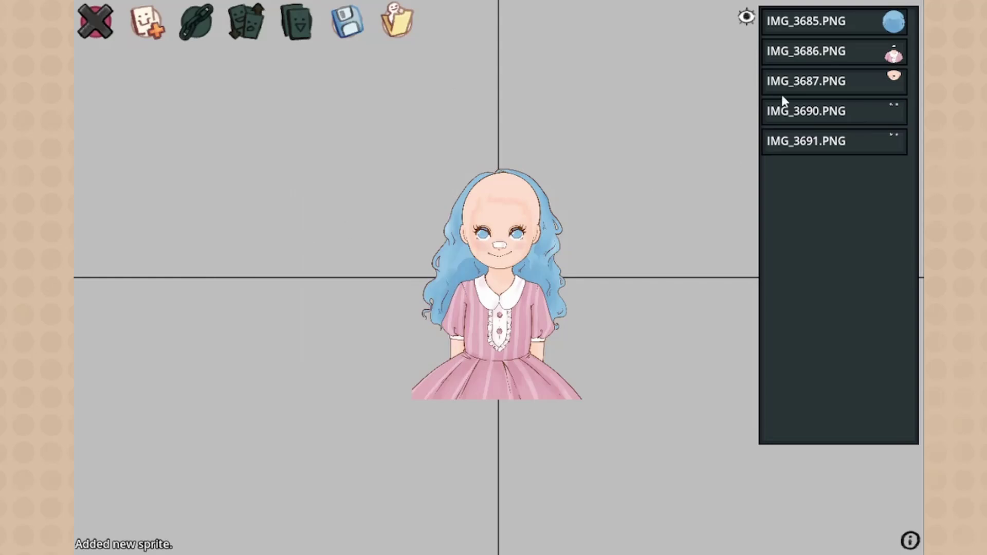
{"action": "left_click", "coordinate": [832, 141]}
{"action": "key", "text": "Delete"}
Try the image IMG_3692.PNG as a sprite, and delete it from the avatar
{"action": "left_click", "coordinate": [147, 21]}
{"action": "scroll", "coordinate": [307, 266], "scroll_direction": "down", "scroll_amount": 3}
{"action": "left_click", "coordinate": [304, 260]}
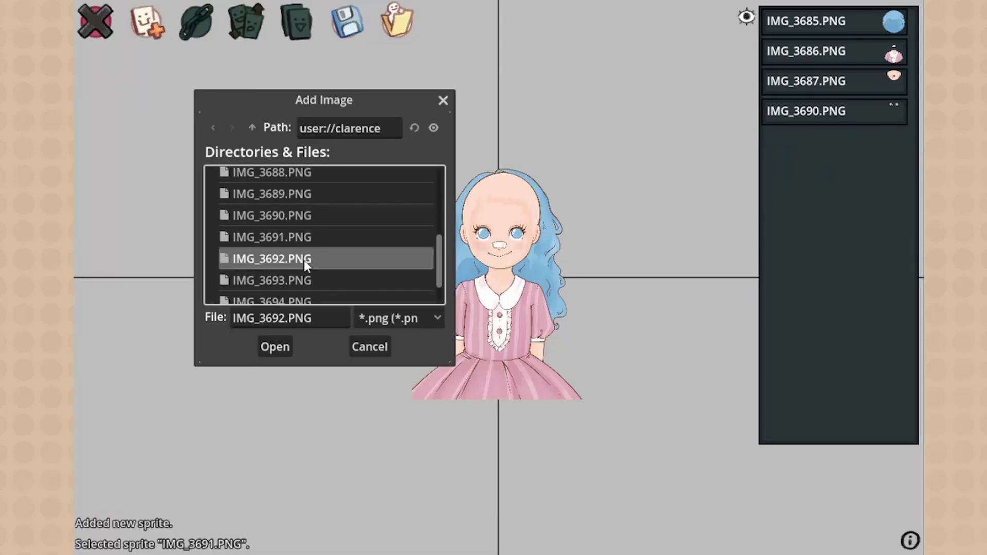
{"action": "left_click", "coordinate": [304, 260]}
{"action": "left_click", "coordinate": [821, 149]}
{"action": "key", "text": "Delete"}
Add the closed eyes image IMG_3693.PNG as a sprite and select it
{"action": "left_click", "coordinate": [147, 21]}
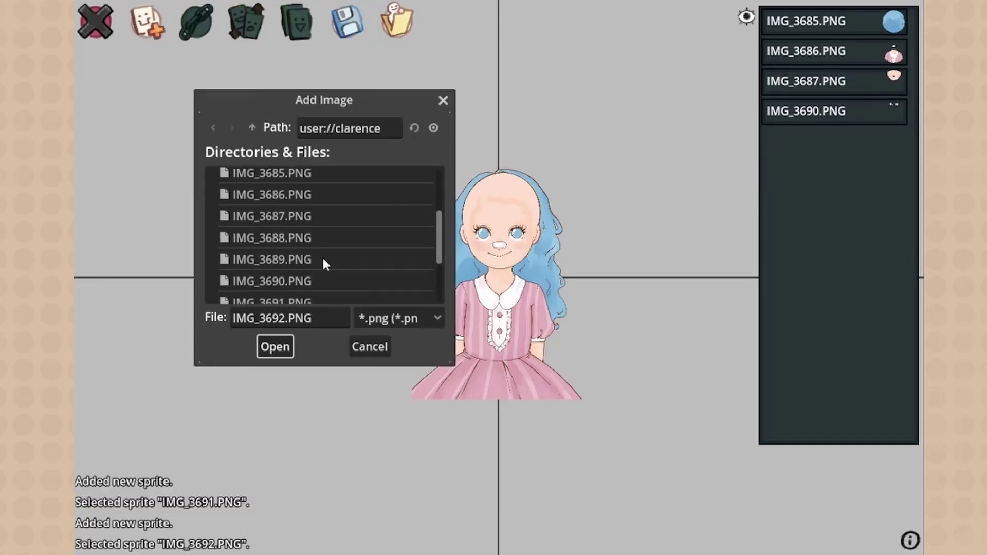
{"action": "scroll", "coordinate": [322, 255], "scroll_direction": "down", "scroll_amount": 3}
{"action": "double_click", "coordinate": [312, 273]}
{"action": "left_click", "coordinate": [860, 137]}
Set IMG_3690.PNG to show only while the eyes are open and IMG_3693.PNG only while blinking
{"action": "left_click", "coordinate": [823, 111]}
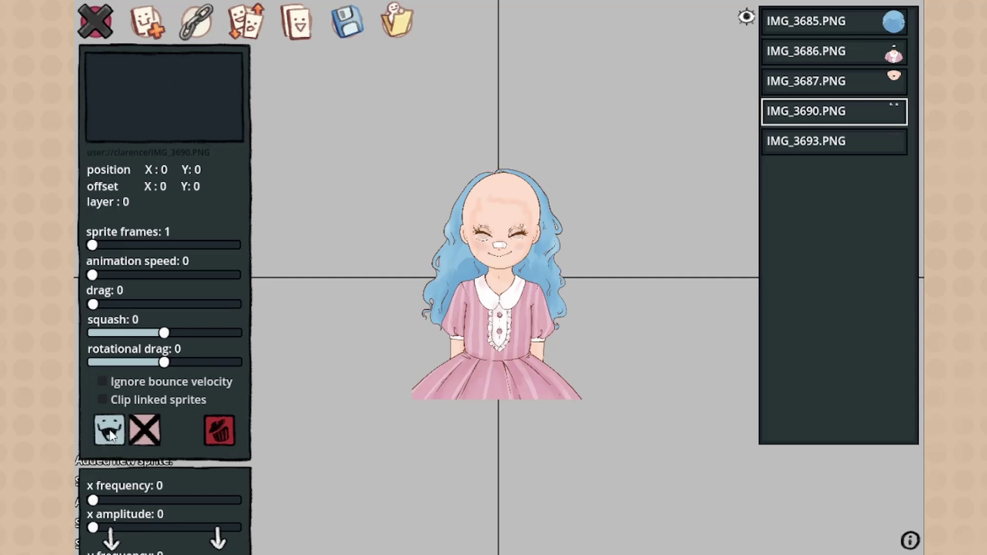
{"action": "left_click", "coordinate": [111, 434]}
{"action": "left_click", "coordinate": [823, 141]}
{"action": "left_click", "coordinate": [142, 435]}
{"action": "left_click", "coordinate": [817, 103]}
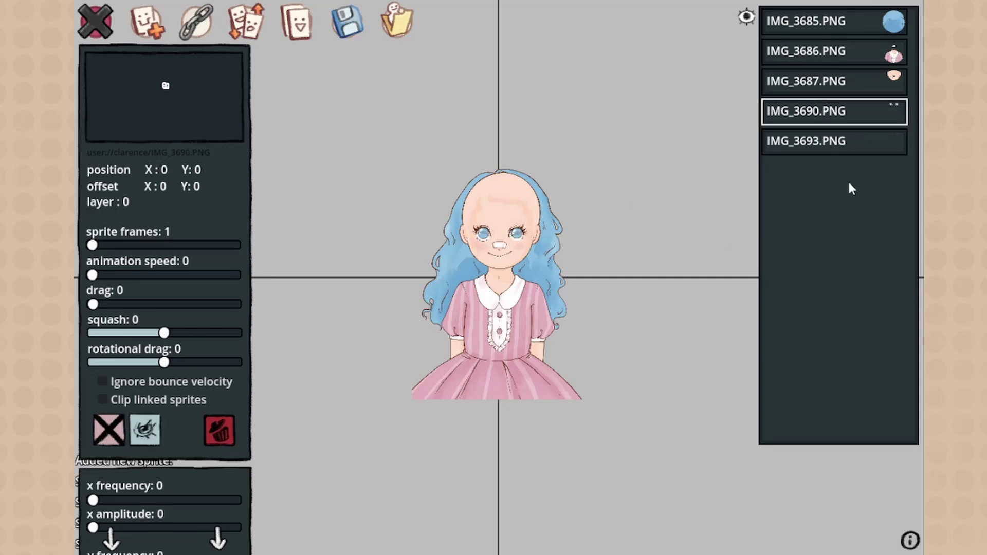
Add the eyebrows IMG_3694.PNG, the front hair IMG_3695.PNG and the open-mouth face IMG_3688.PNG as new sprites
{"action": "left_click", "coordinate": [146, 20]}
{"action": "scroll", "coordinate": [319, 255], "scroll_direction": "down", "scroll_amount": 10}
{"action": "double_click", "coordinate": [304, 266]}
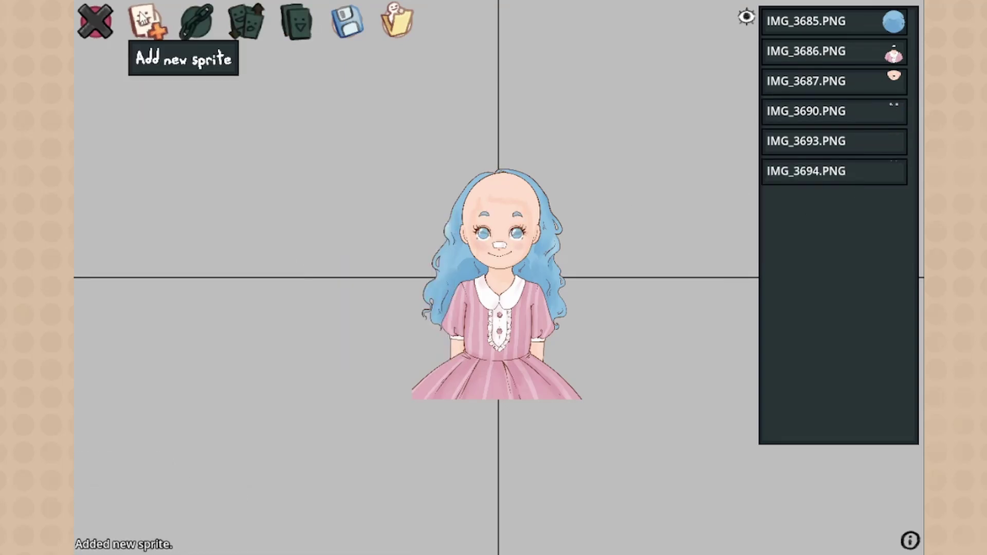
{"action": "left_click", "coordinate": [146, 21]}
{"action": "scroll", "coordinate": [317, 250], "scroll_direction": "down", "scroll_amount": 2}
{"action": "double_click", "coordinate": [304, 286]}
{"action": "left_click", "coordinate": [147, 21]}
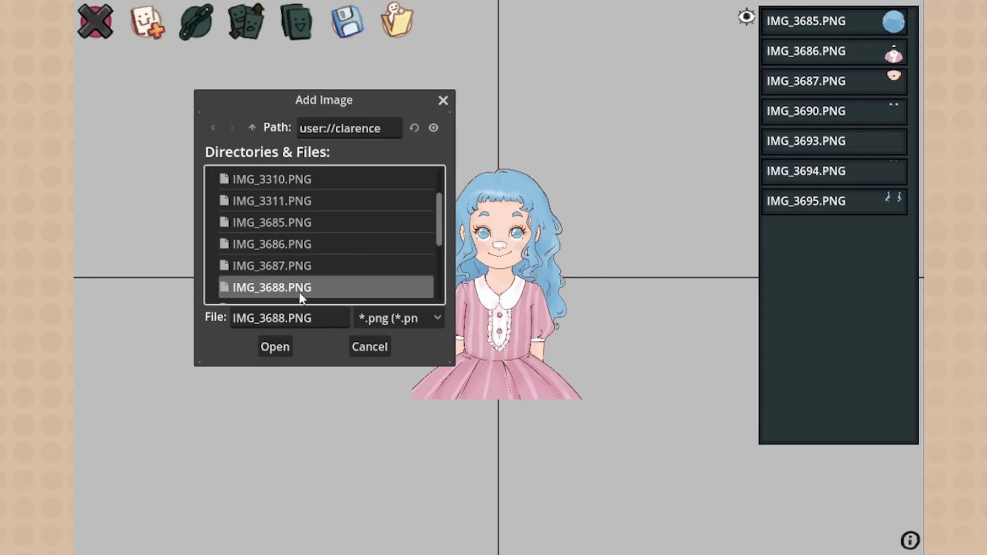
{"action": "double_click", "coordinate": [300, 289]}
Put the face IMG_3687.PNG on layer -3 and show it only while silent, with IMG_3688.PNG only while talking
{"action": "left_click", "coordinate": [849, 84]}
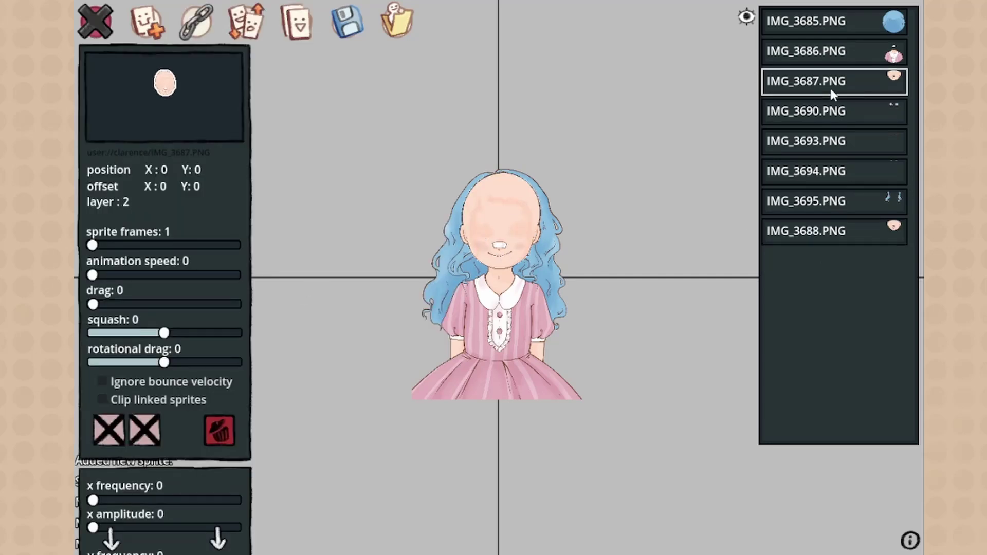
{"action": "key", "text": "bracketleft"}
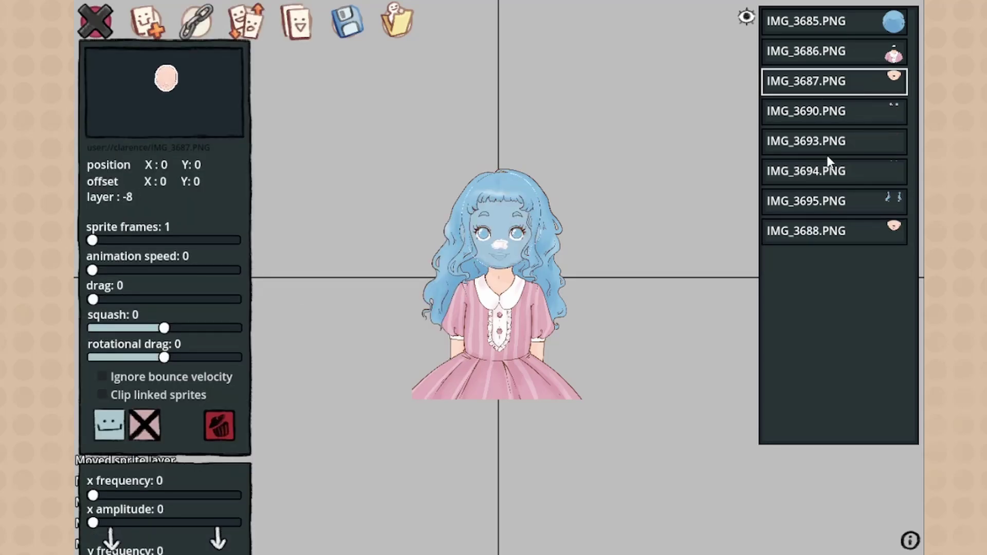
{"action": "key", "text": "bracketright"}
{"action": "key", "text": "bracketright"}
{"action": "key", "text": "bracketright"}
{"action": "key", "text": "bracketright"}
{"action": "key", "text": "bracketright"}
{"action": "key", "text": "bracketright"}
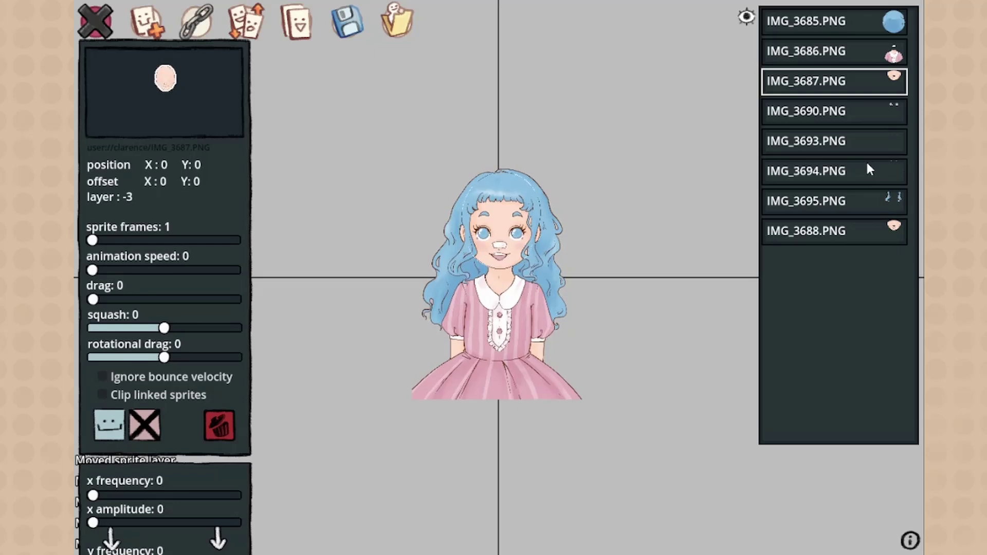
{"action": "left_click", "coordinate": [607, 208]}
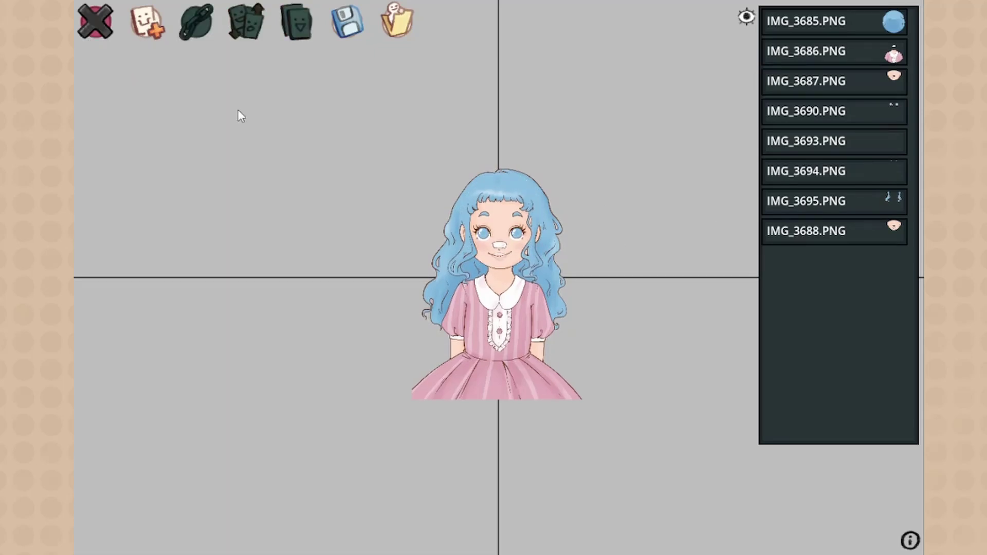
Set the back hair IMG_3685.PNG to a squash of -1.25 with a rotational drag of 0, and deselect it
{"action": "left_click", "coordinate": [835, 35]}
{"action": "scroll", "coordinate": [230, 379], "scroll_direction": "down", "scroll_amount": 3}
{"action": "left_click_drag", "start_coordinate": [163, 213], "coordinate": [162, 186]}
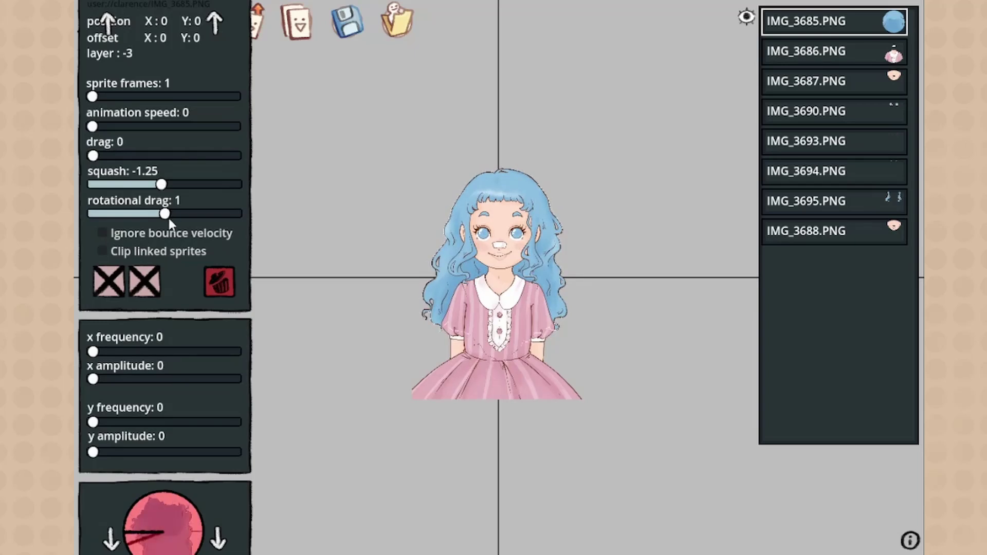
{"action": "left_click", "coordinate": [167, 212]}
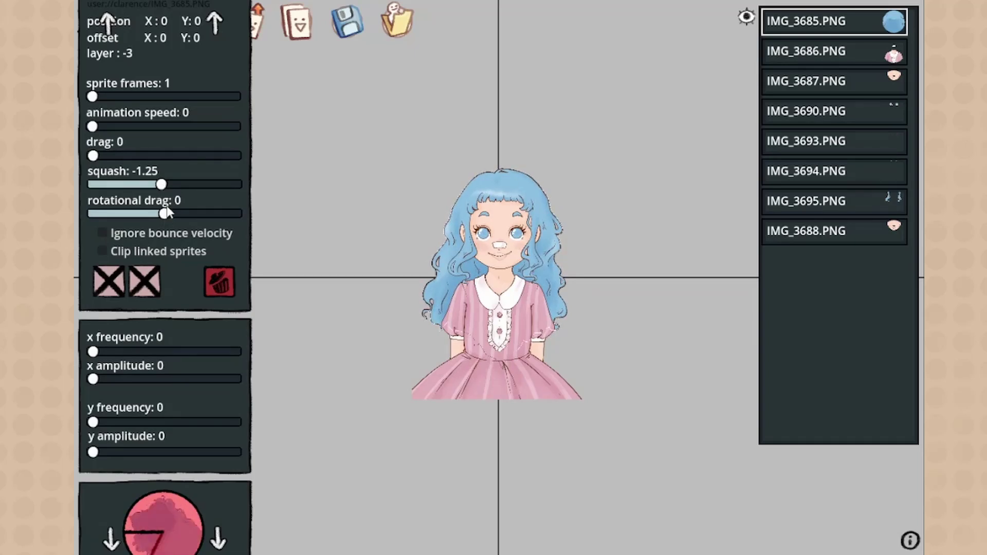
{"action": "left_click", "coordinate": [376, 165]}
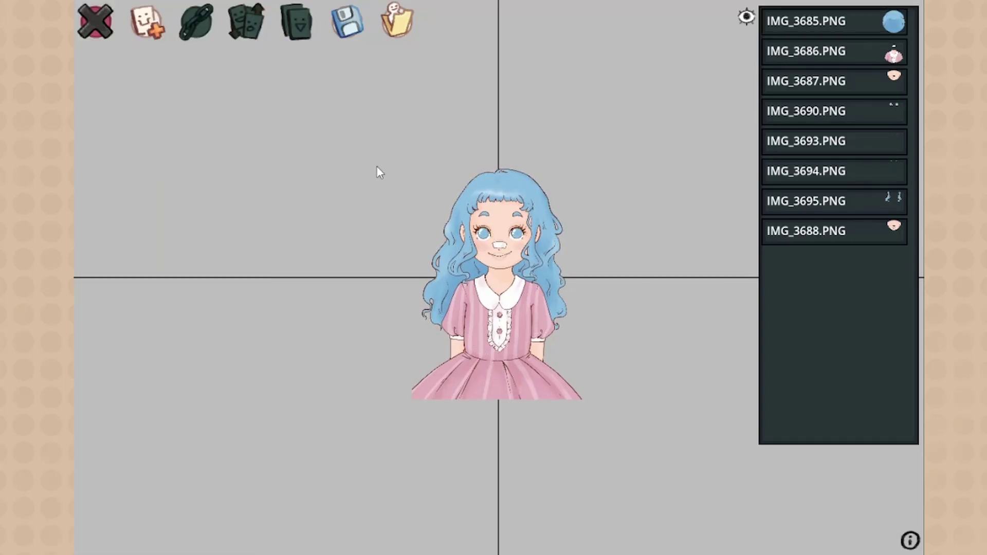
Set the squash of the front hair IMG_3695.PNG to 0.25 and deselect it
{"action": "left_click", "coordinate": [864, 50]}
{"action": "left_click", "coordinate": [859, 202]}
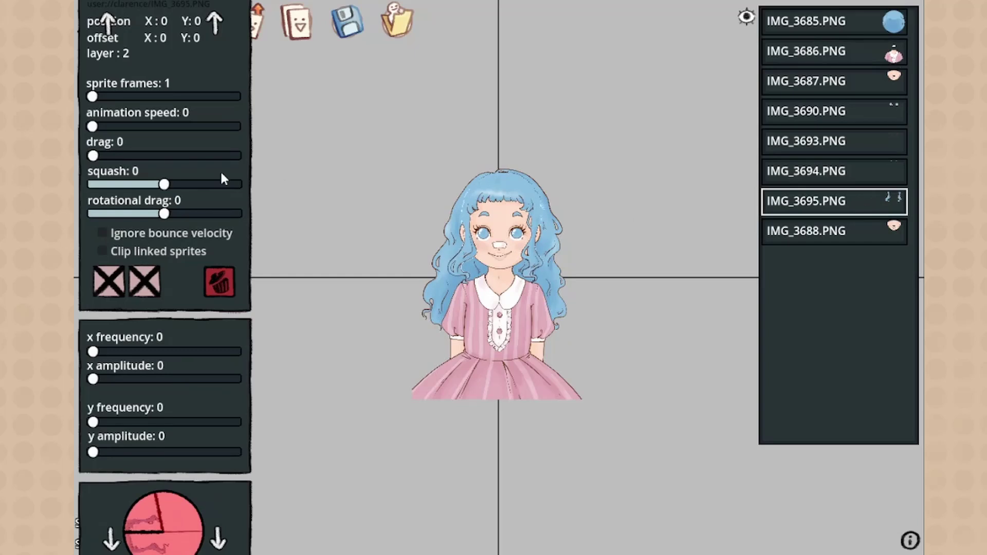
{"action": "scroll", "coordinate": [222, 174], "scroll_direction": "down", "scroll_amount": 2}
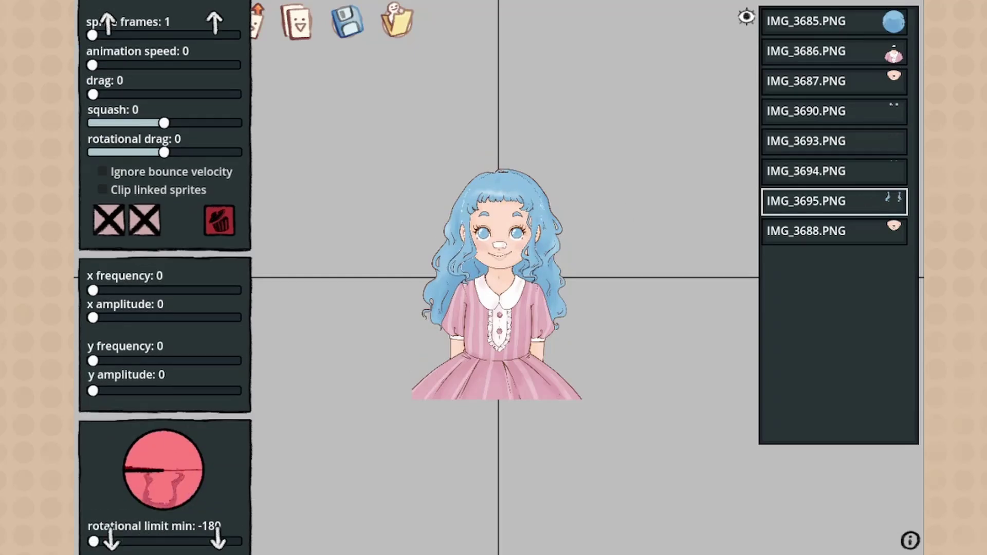
{"action": "scroll", "coordinate": [234, 211], "scroll_direction": "down", "scroll_amount": 1}
{"action": "scroll", "coordinate": [180, 226], "scroll_direction": "up", "scroll_amount": 3}
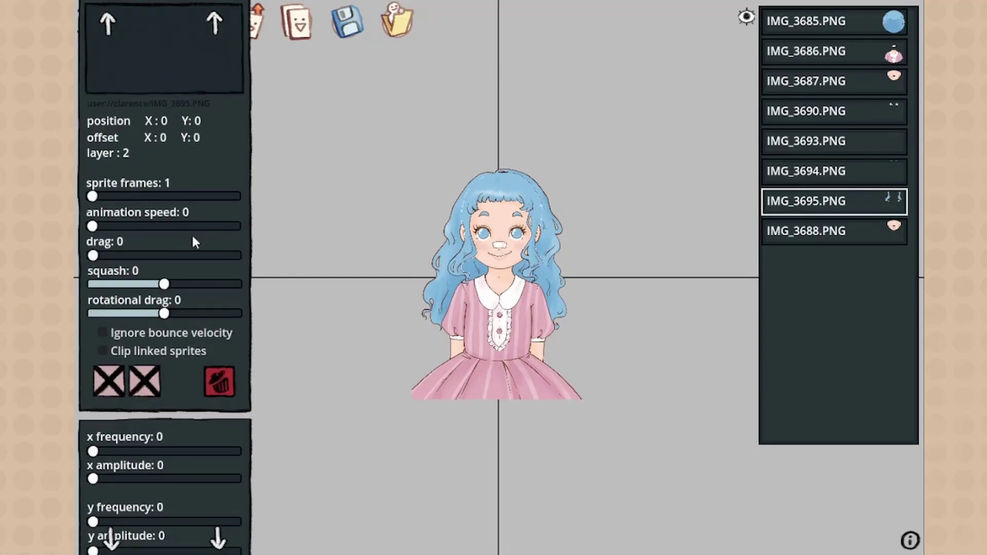
{"action": "left_click_drag", "start_coordinate": [165, 284], "coordinate": [165, 289]}
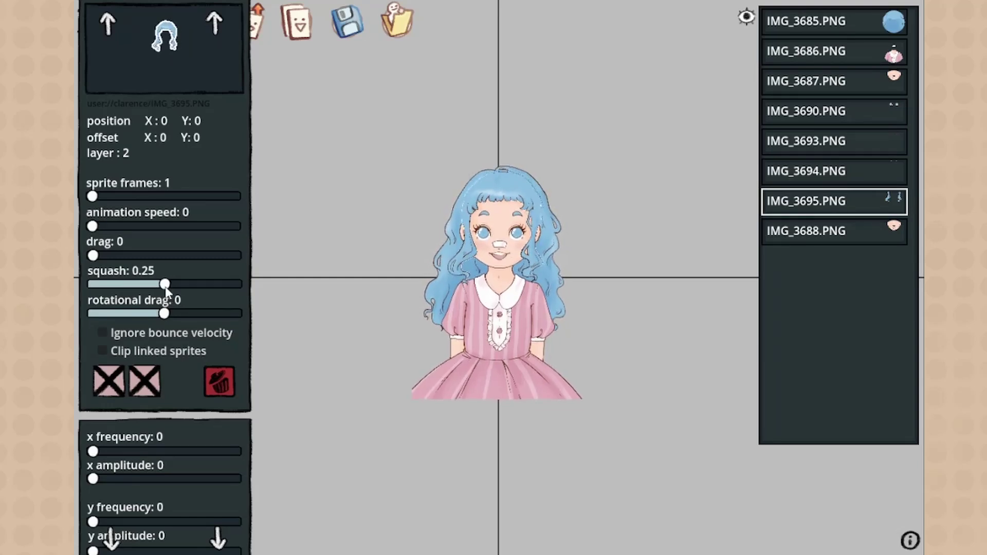
{"action": "left_click", "coordinate": [320, 175]}
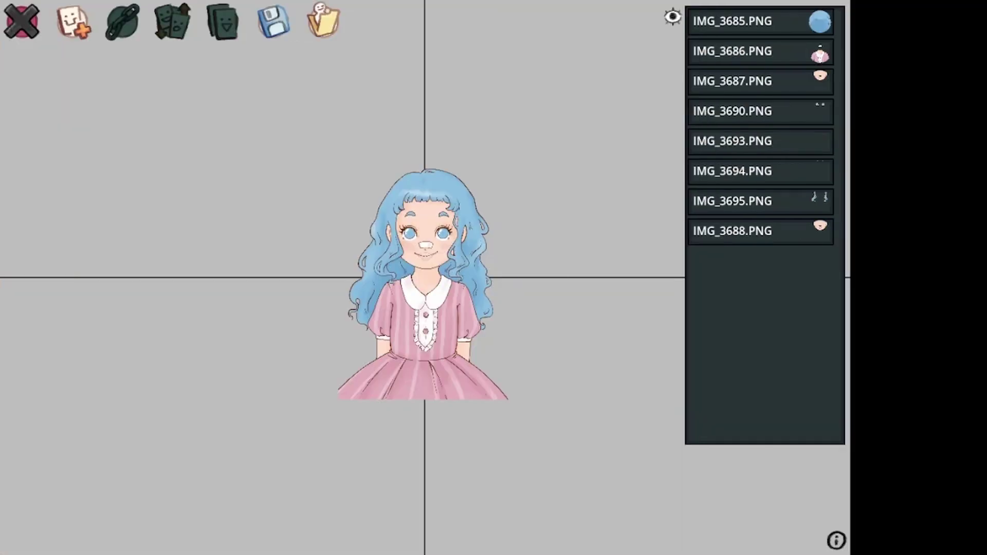
Add the images IMG_3727.PNG and IMG_3728.PNG as new sprites
{"action": "left_click", "coordinate": [74, 23]}
{"action": "scroll", "coordinate": [241, 247], "scroll_direction": "down", "scroll_amount": 5}
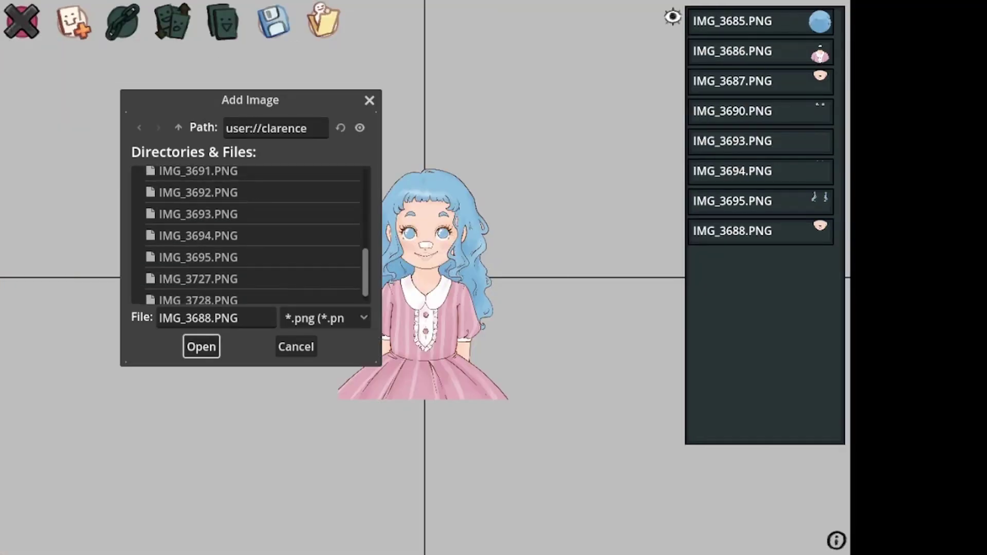
{"action": "double_click", "coordinate": [245, 280]}
{"action": "left_click", "coordinate": [74, 23]}
{"action": "scroll", "coordinate": [239, 253], "scroll_direction": "down", "scroll_amount": 5}
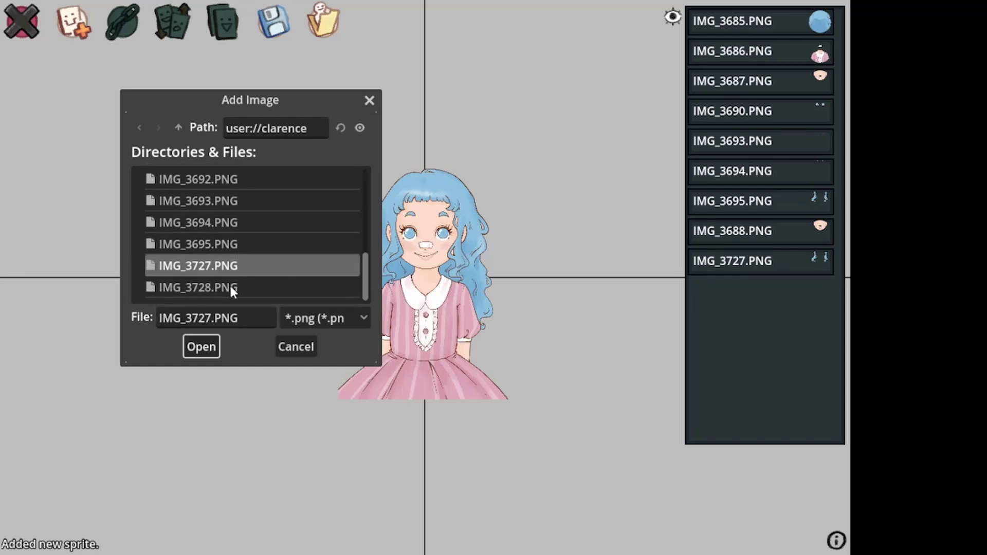
{"action": "double_click", "coordinate": [231, 290]}
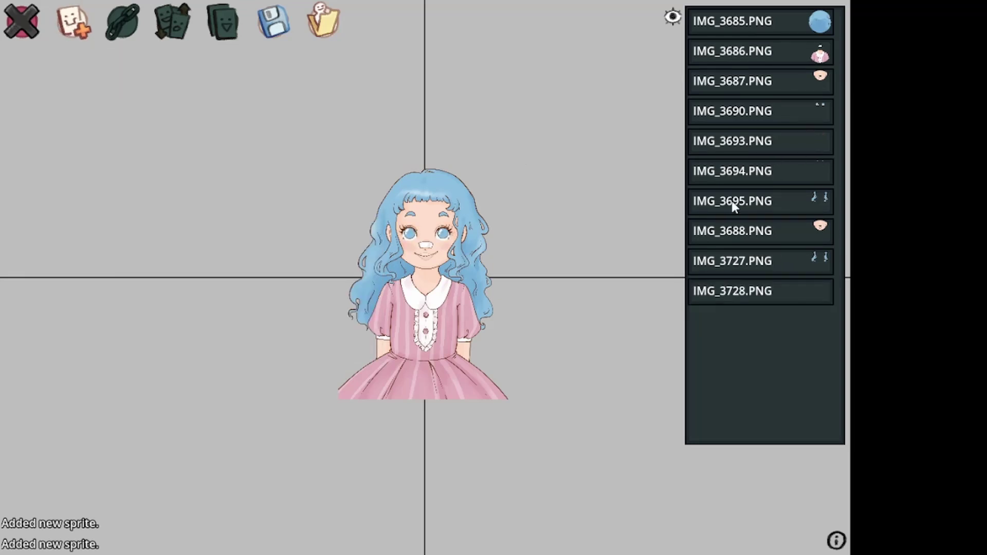
Check the new sprites IMG_3727.PNG and IMG_3728.PNG, and delete the old front hair IMG_3695.PNG
{"action": "left_click", "coordinate": [734, 261]}
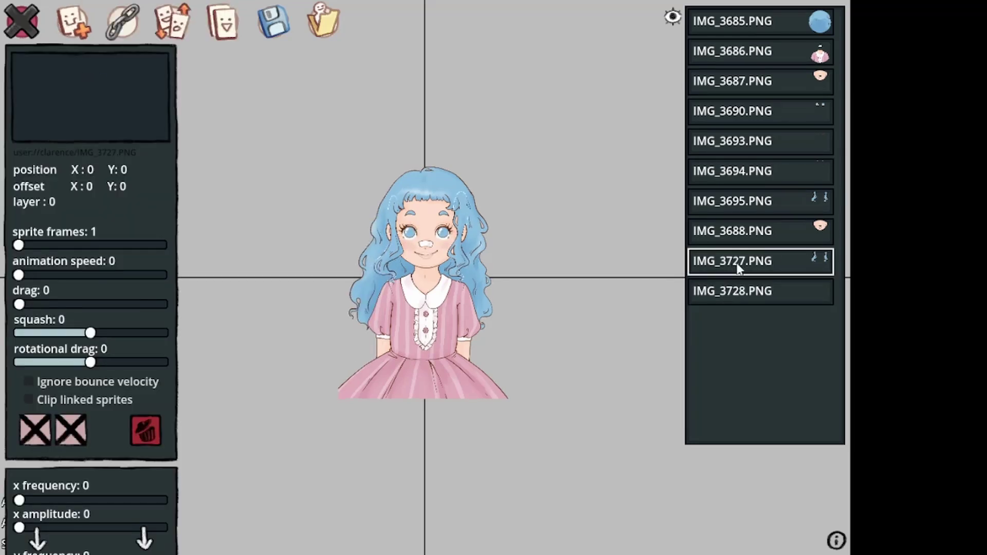
{"action": "left_click", "coordinate": [759, 292]}
{"action": "left_click", "coordinate": [771, 200]}
{"action": "key", "text": "Delete"}
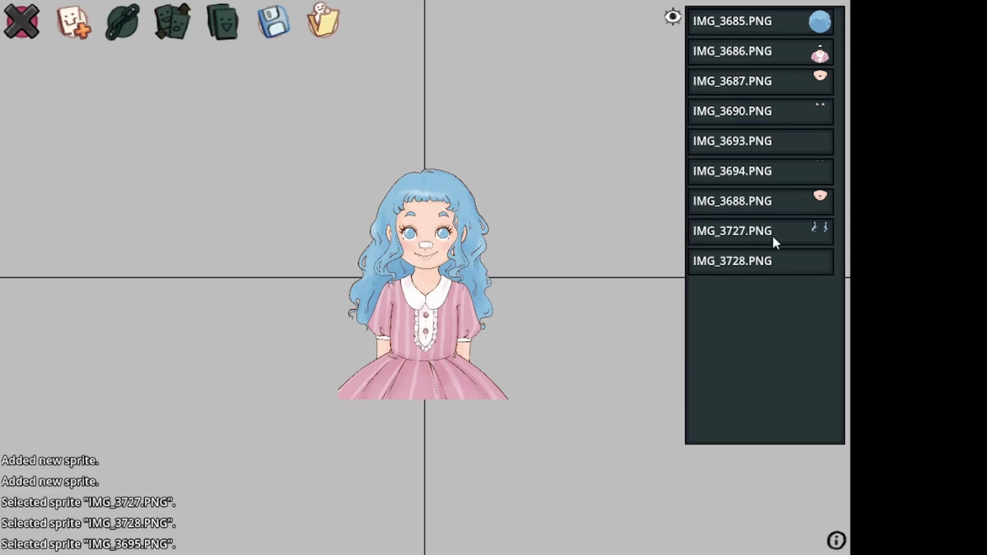
Link the body sprite IMG_3686.PNG to the head on the avatar
{"action": "left_click", "coordinate": [773, 234]}
{"action": "left_click", "coordinate": [732, 263]}
{"action": "left_click", "coordinate": [780, 60]}
{"action": "left_click", "coordinate": [123, 22]}
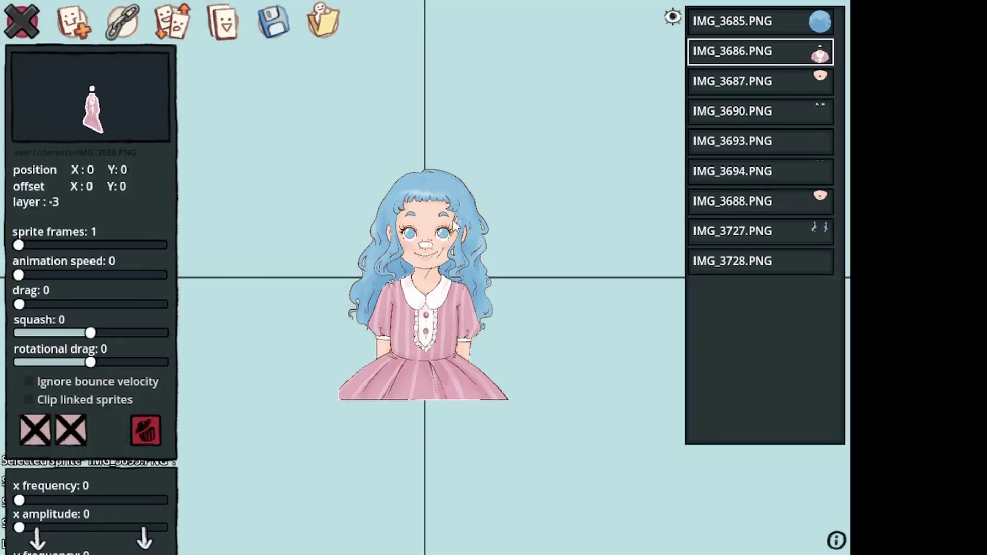
{"action": "left_click", "coordinate": [430, 227]}
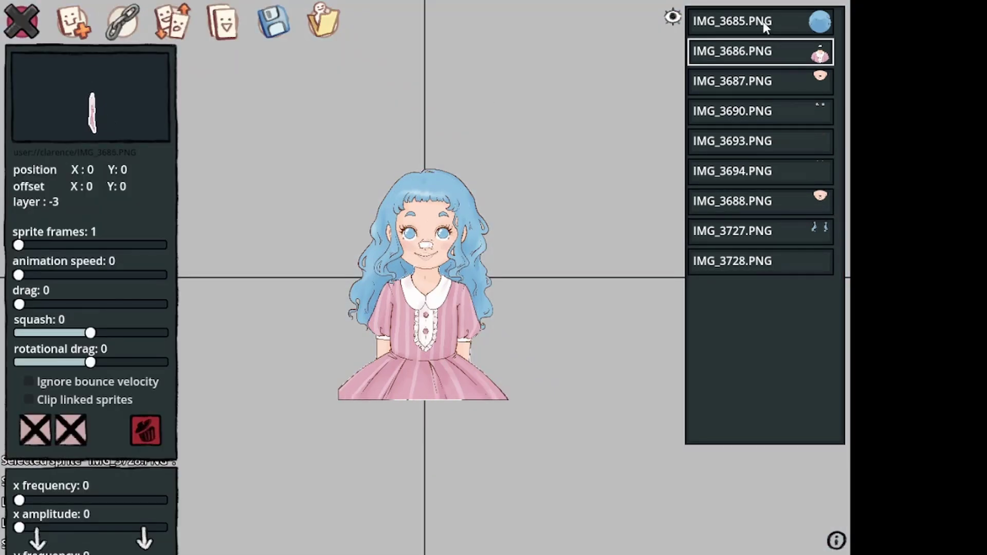
Link the back hair IMG_3685.PNG to the body, and the open-mouth face IMG_3688.PNG to the back hair
{"action": "left_click", "coordinate": [766, 26]}
{"action": "left_click", "coordinate": [435, 308]}
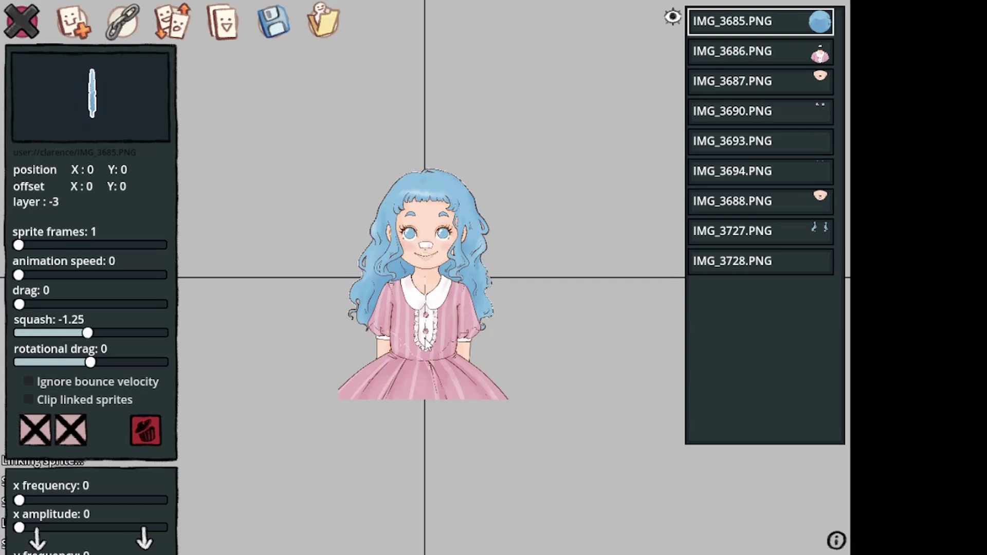
{"action": "left_click", "coordinate": [425, 224]}
{"action": "left_click", "coordinate": [121, 23]}
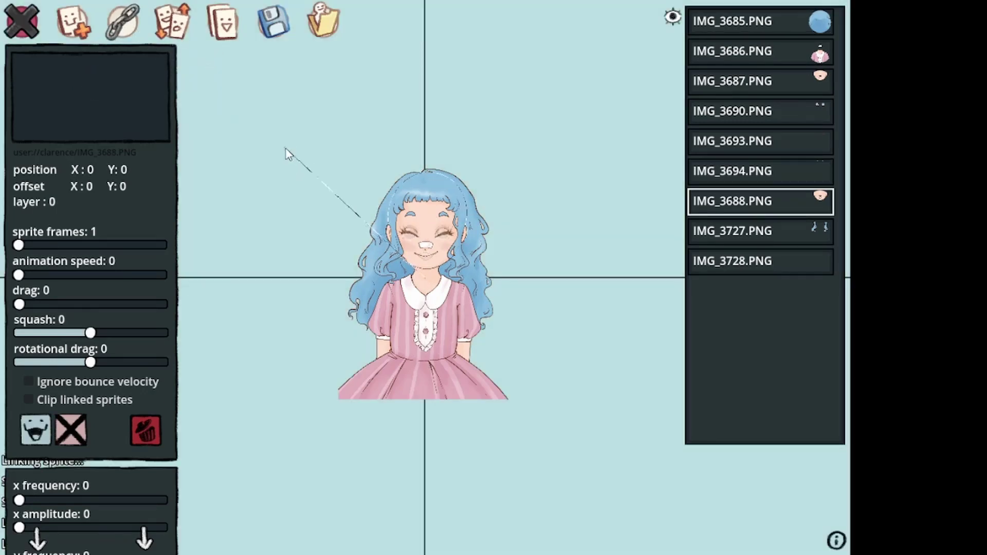
{"action": "left_click", "coordinate": [784, 20]}
Link the back hair IMG_3685.PNG to the closed-mouth face IMG_3687.PNG
{"action": "left_click", "coordinate": [121, 23]}
{"action": "left_click", "coordinate": [781, 84]}
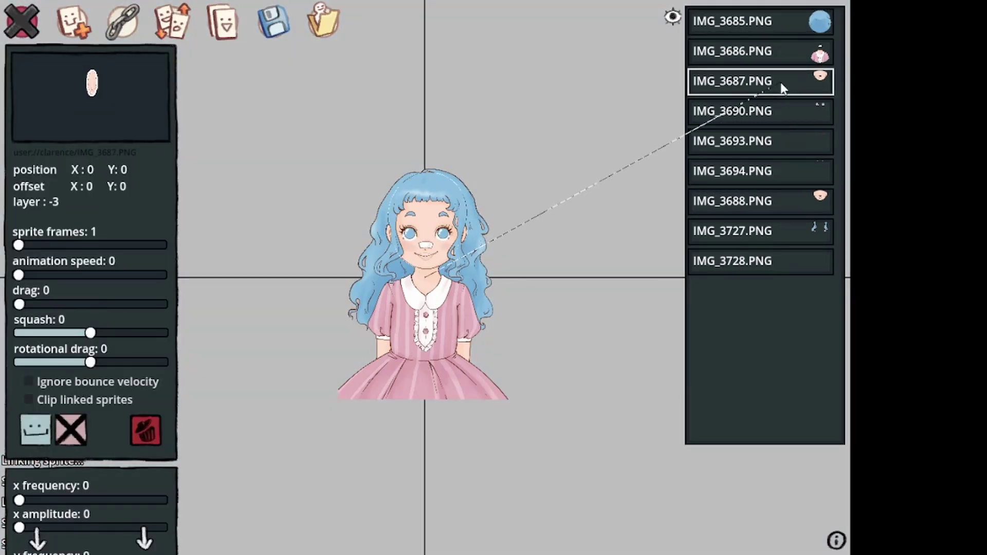
{"action": "left_click", "coordinate": [470, 279]}
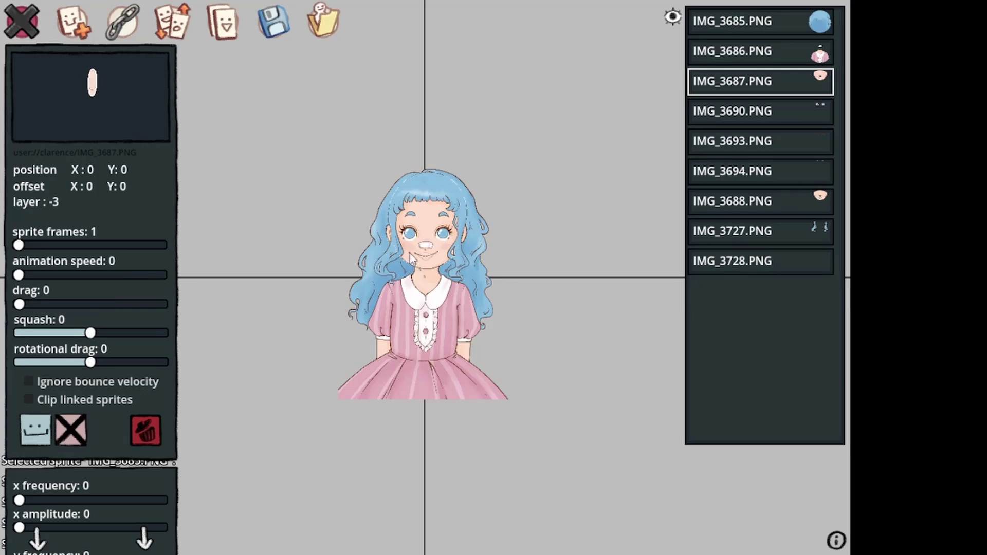